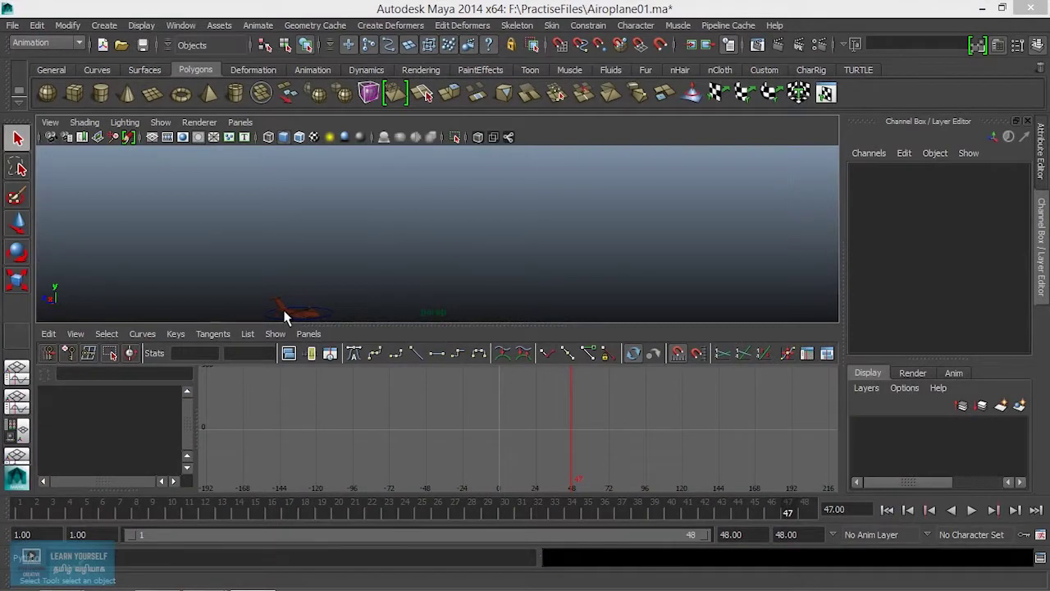
# Maximize the perspective view, play from frame 1, and select the cc_Global01 ring control.
pyautogui.keyDown('alt'); pyautogui.moveTo(356, 307); pyautogui.dragTo(353, 301); pyautogui.keyUp('alt')
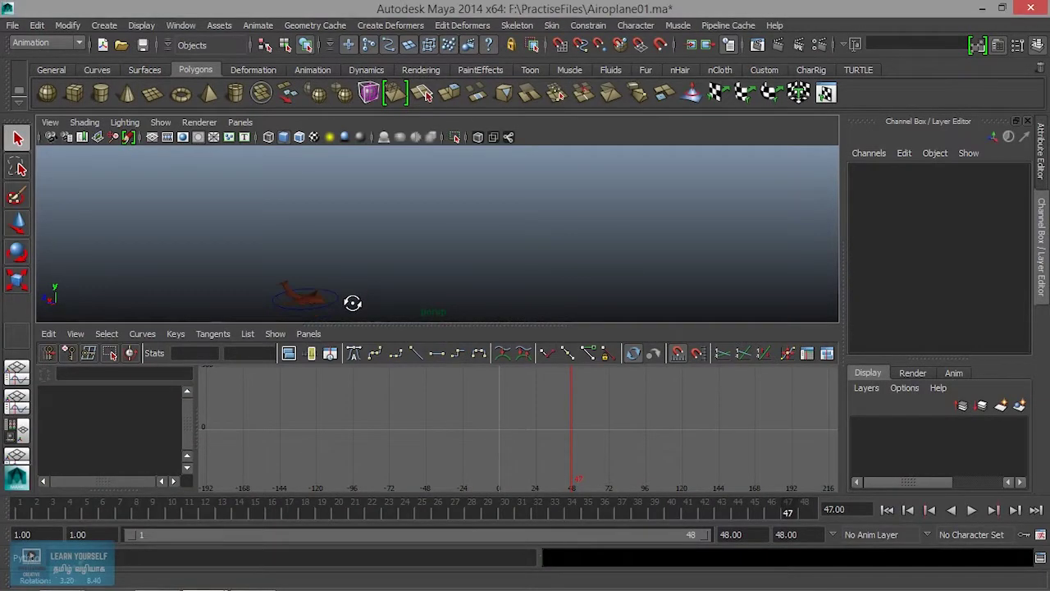
pyautogui.press('space')
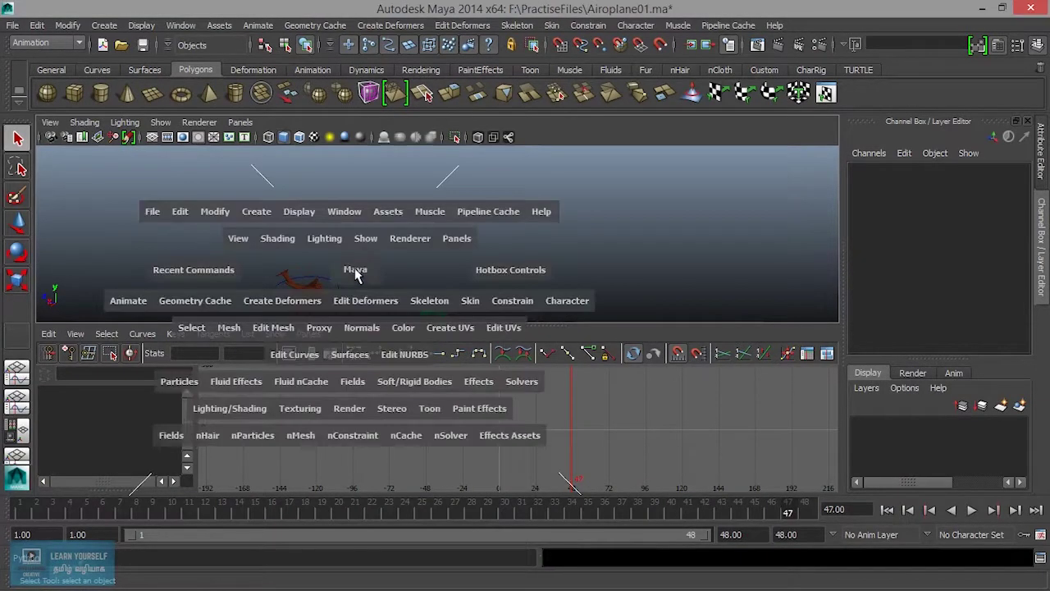
pyautogui.hotkey('alt', 'v')
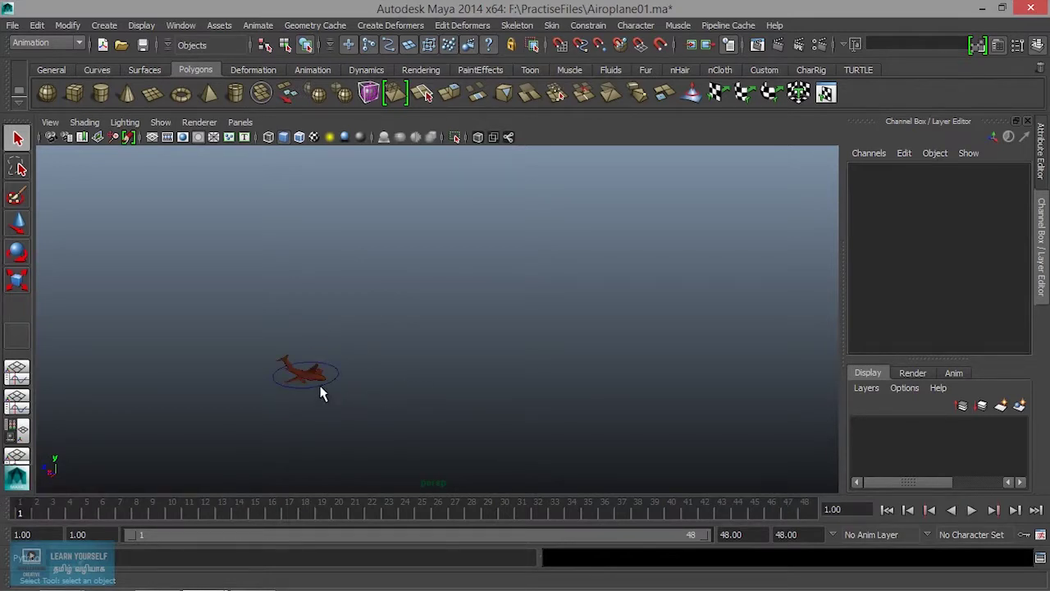
pyautogui.click(321, 392)
# Key cc_Global01's translate and rotate channels at frame 1.
pyautogui.press('w')
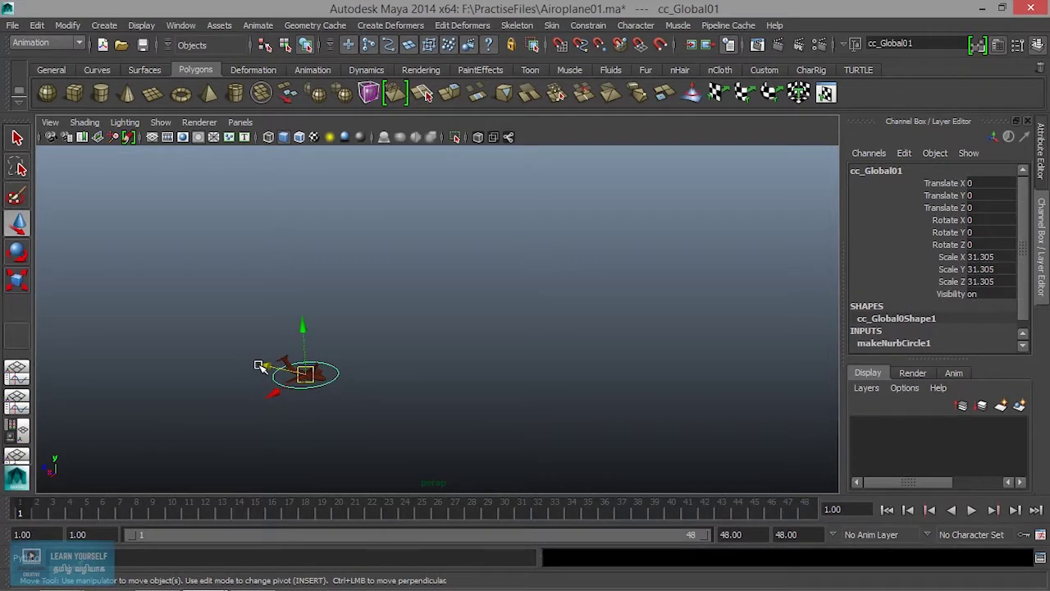
pyautogui.hotkey('shift', 'w')
pyautogui.hotkey('shift', 'e')
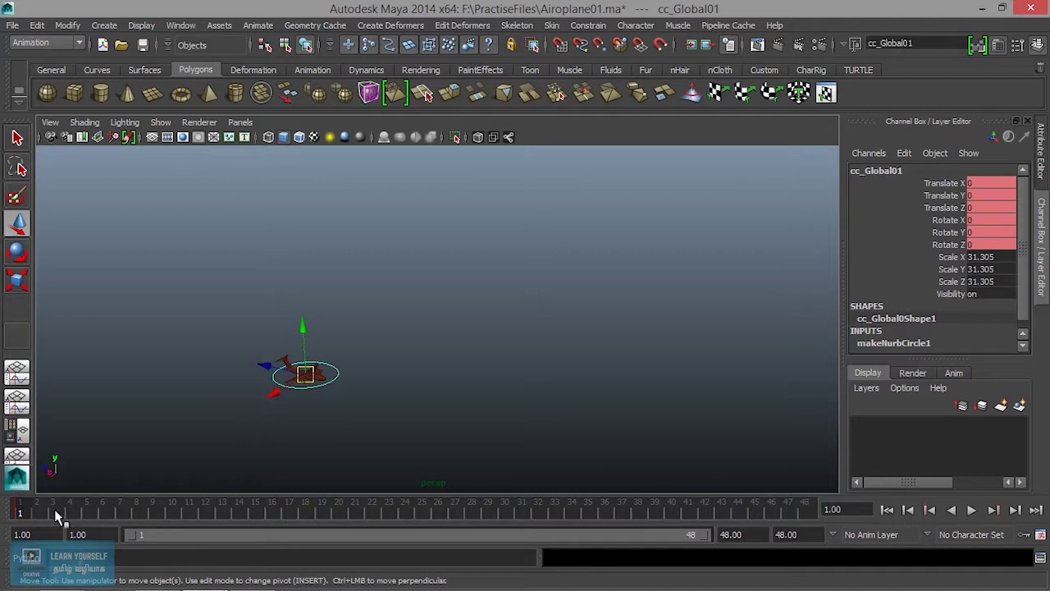
pyautogui.hotkey('alt', 'v')
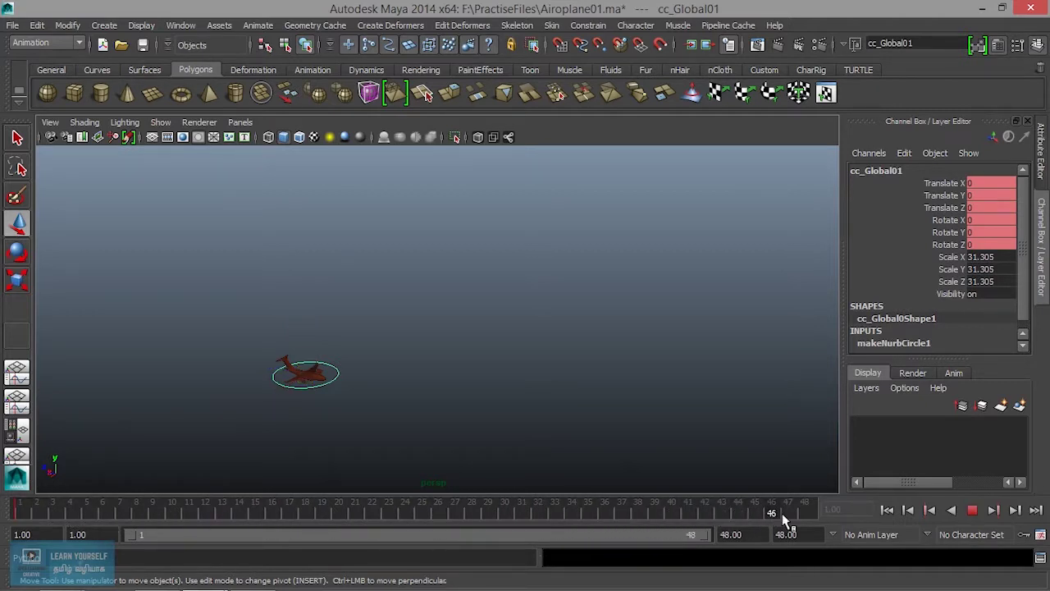
# At frame 48 push the airplane forward to Translate Z -492.047 and play back the flight.
pyautogui.moveTo(279, 378); pyautogui.dragTo(657, 412)
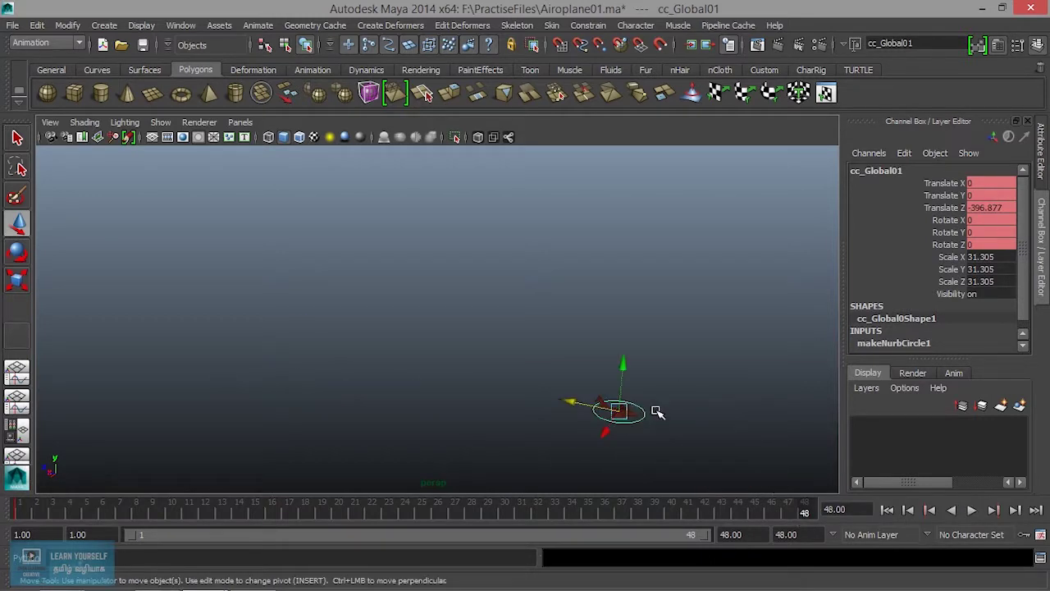
pyautogui.moveTo(657, 412); pyautogui.dragTo(440, 415, button='middle')
pyautogui.moveTo(484, 391); pyautogui.dragTo(553, 404)
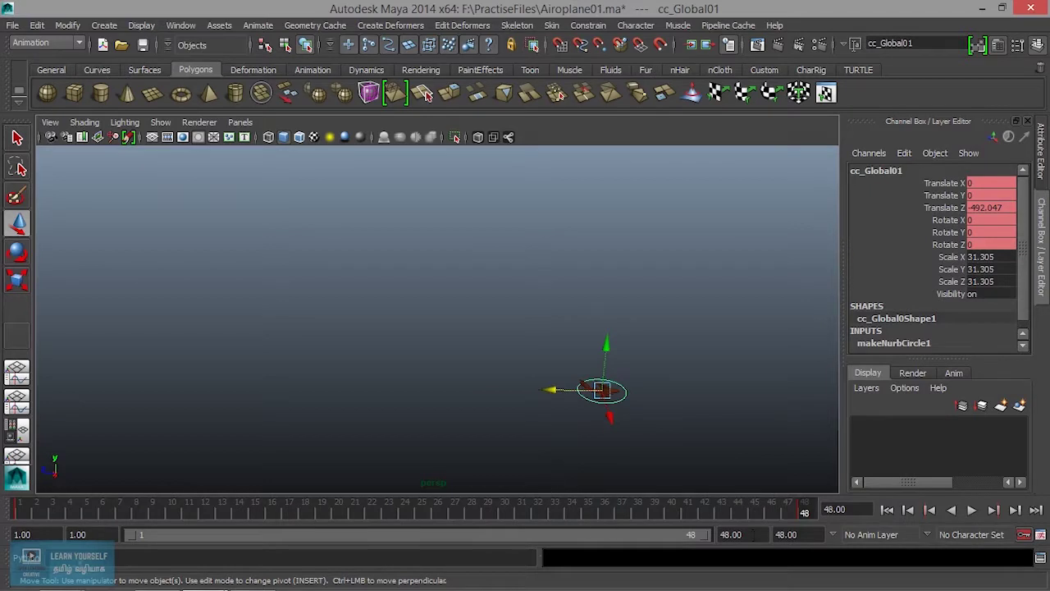
pyautogui.click(968, 512)
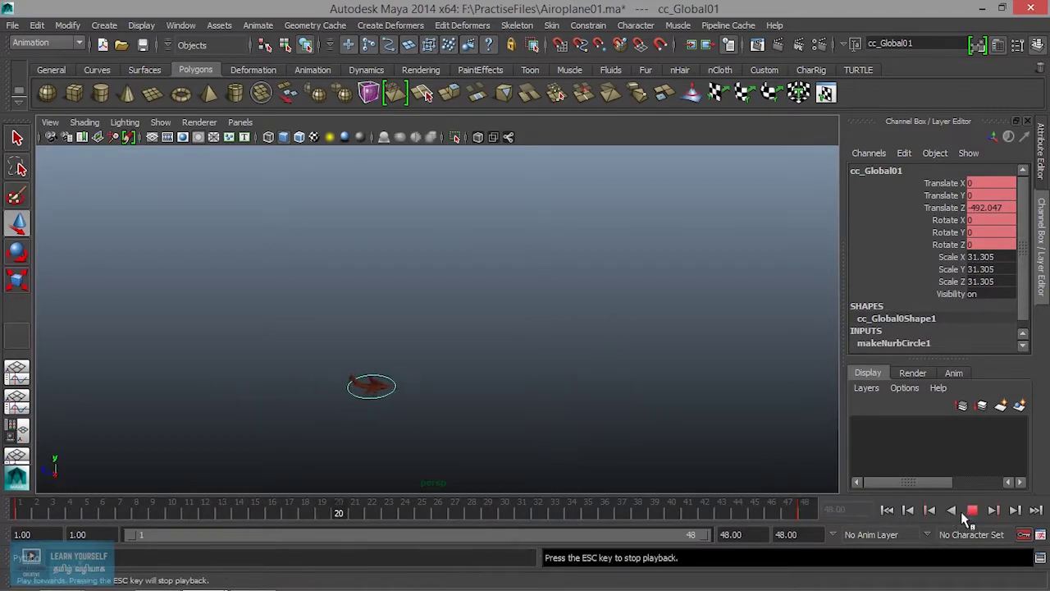
pyautogui.click(968, 512)
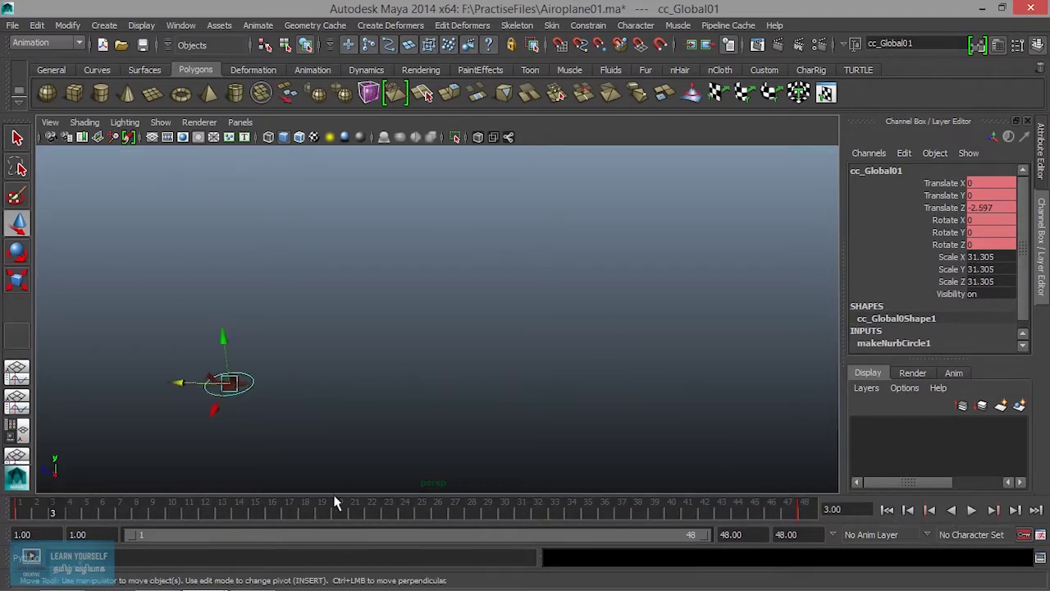
pyautogui.hotkey('alt', 'v')
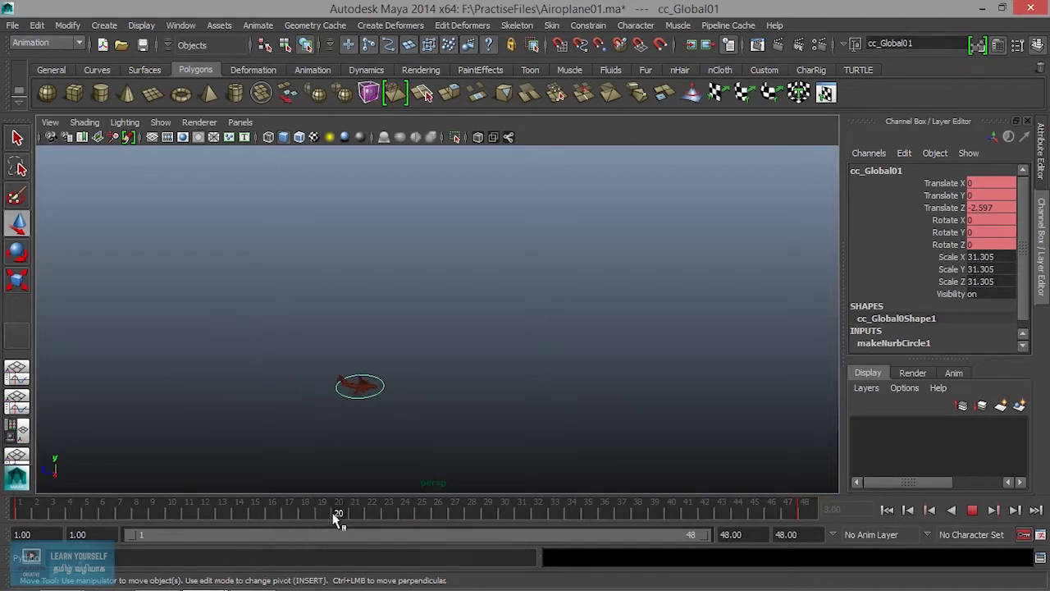
pyautogui.click(313, 514)
pyautogui.moveTo(345, 485)
pyautogui.keyDown('alt'); pyautogui.mouseDown()
pyautogui.moveTo(333, 432)
pyautogui.moveTo(367, 427)
pyautogui.mouseUp(); pyautogui.keyUp('alt')
# At frame 12 shift the airplane to X -37.955, bank Rotate Z -29.596, and raise Y to 8.379.
pyautogui.moveTo(303, 513); pyautogui.dragTo(223, 506)
pyautogui.scroll(3, 294, 393)
pyautogui.scroll(3, 281, 389)
pyautogui.keyDown('alt'); pyautogui.moveTo(282, 389); pyautogui.dragTo(492, 431, button='middle'); pyautogui.keyUp('alt')
pyautogui.moveTo(327, 293); pyautogui.dragTo(405, 296)
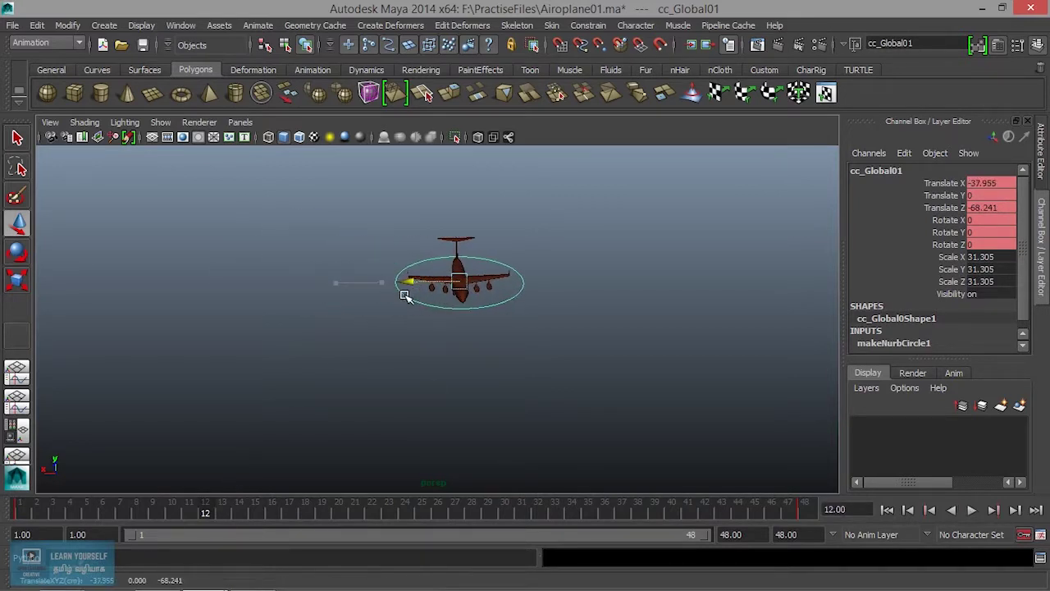
pyautogui.press('e')
pyautogui.moveTo(480, 219); pyautogui.dragTo(443, 222)
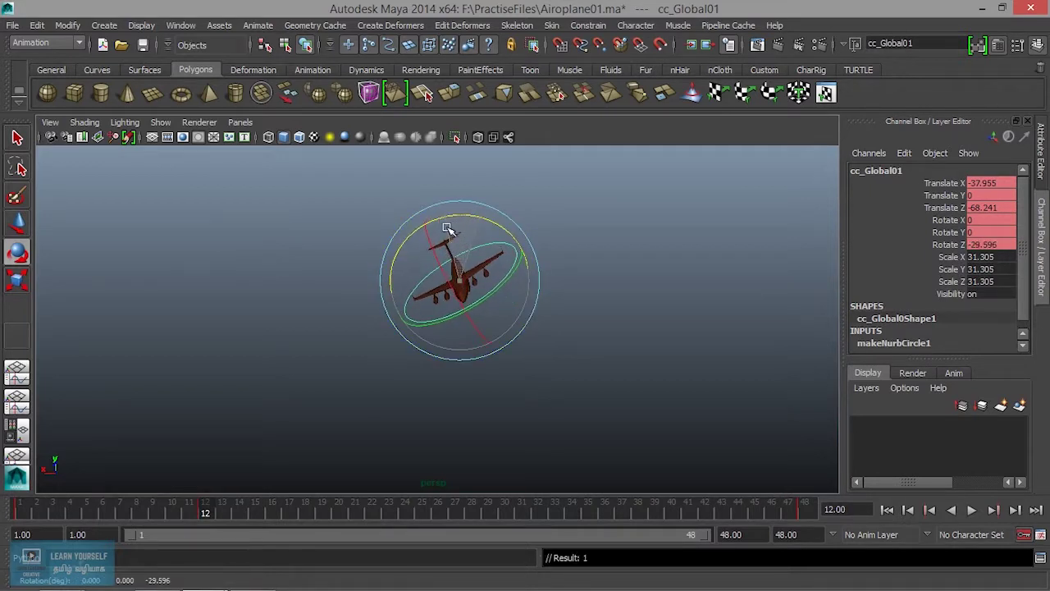
pyautogui.press('w')
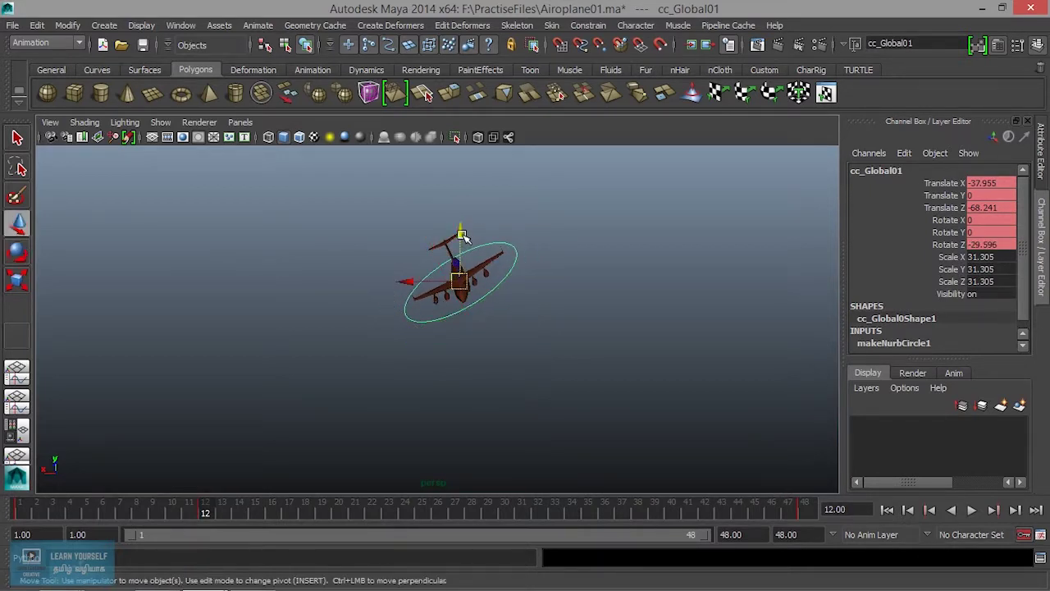
pyautogui.moveTo(462, 236); pyautogui.dragTo(466, 233)
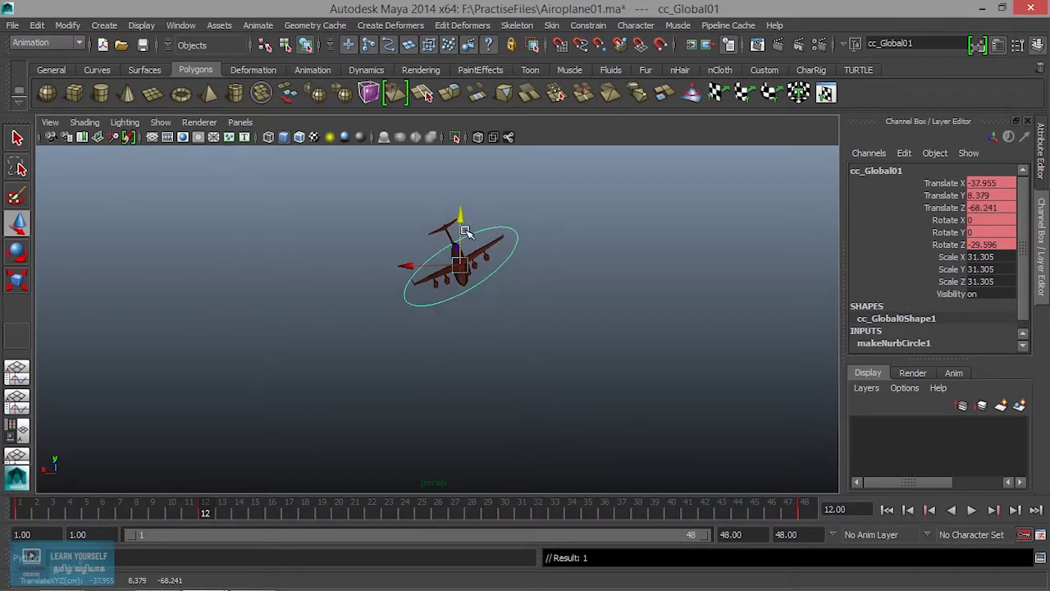
# Play the banking flight back, returning to frame 1 to replay it.
pyautogui.hotkey('alt', 'v')
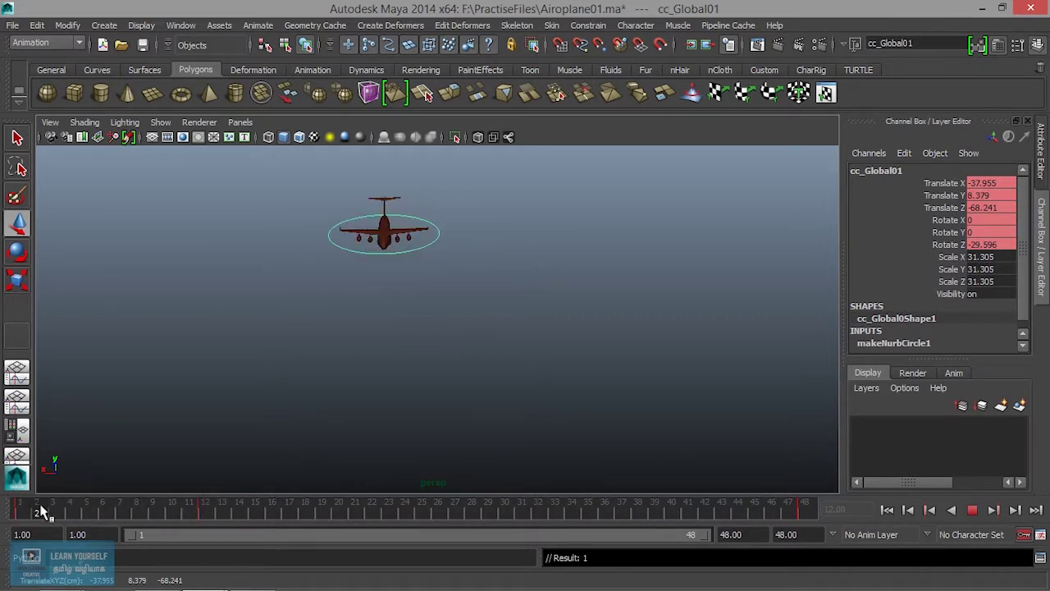
pyautogui.moveTo(409, 492); pyautogui.dragTo(10, 509)
pyautogui.hotkey('alt', 'v')
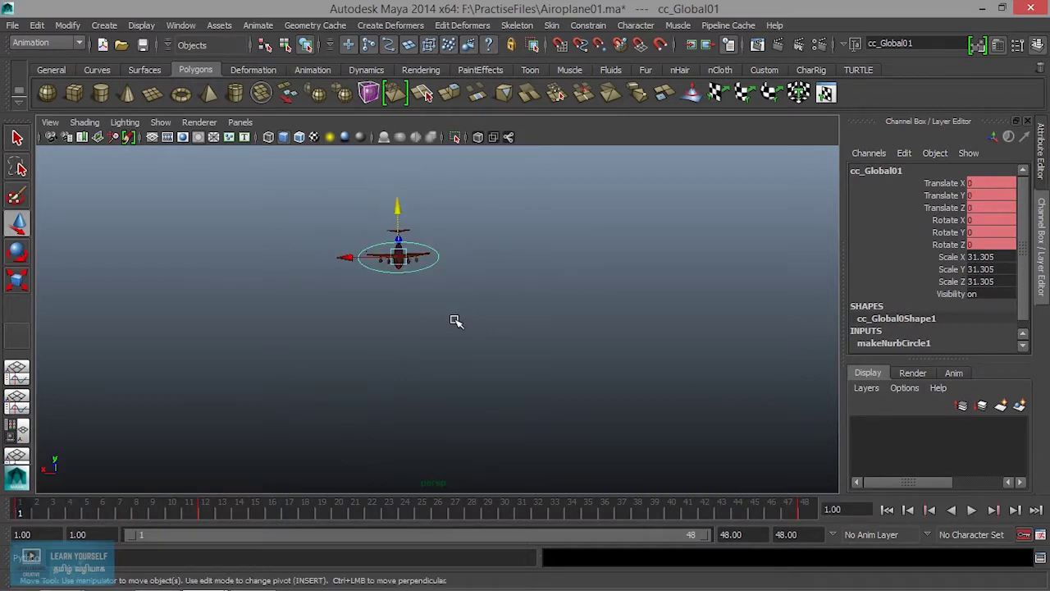
pyautogui.scroll(-2, 466, 391)
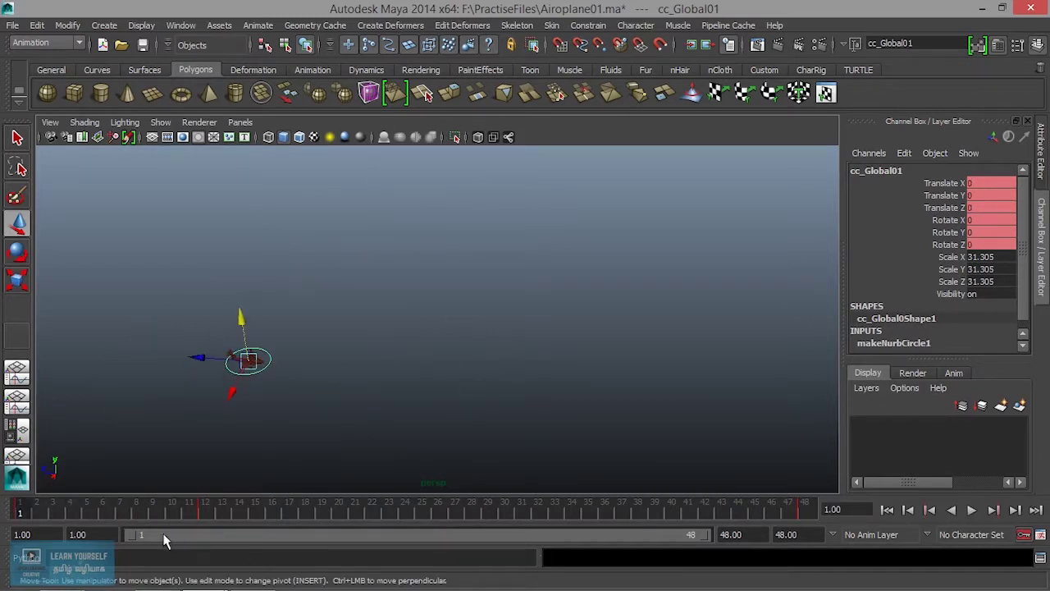
pyautogui.hotkey('alt', 'v')
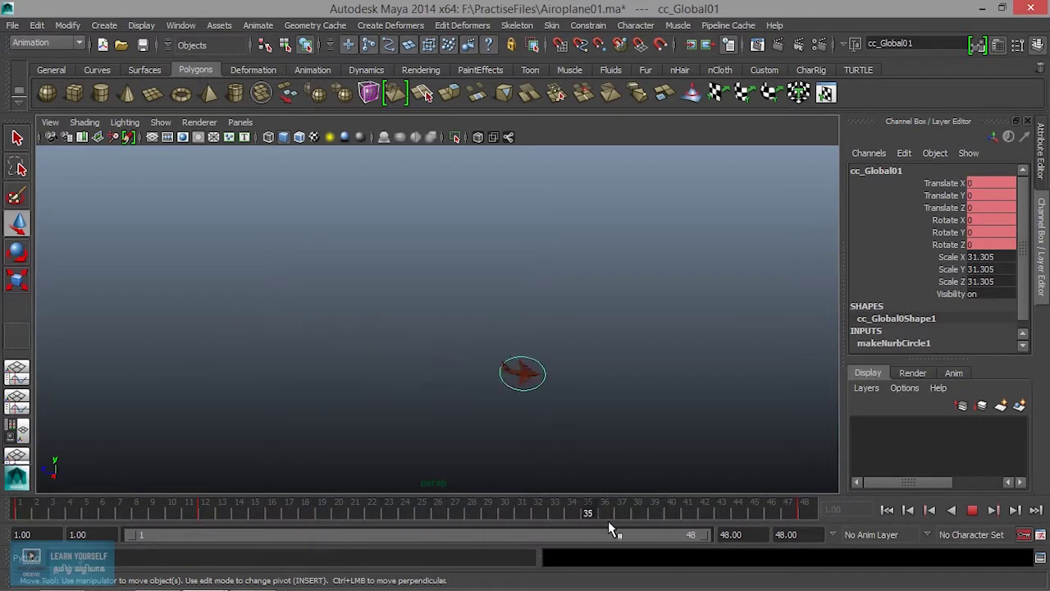
# Undo the frame 12 moves and bank, then replay and scrub the straight flight to frame 9.
pyautogui.moveTo(788, 517); pyautogui.dragTo(392, 514)
pyautogui.hotkey('ctrl', 'z')
pyautogui.hotkey('ctrl', 'z')
pyautogui.hotkey('ctrl', 'z')
pyautogui.hotkey('ctrl', 'z')
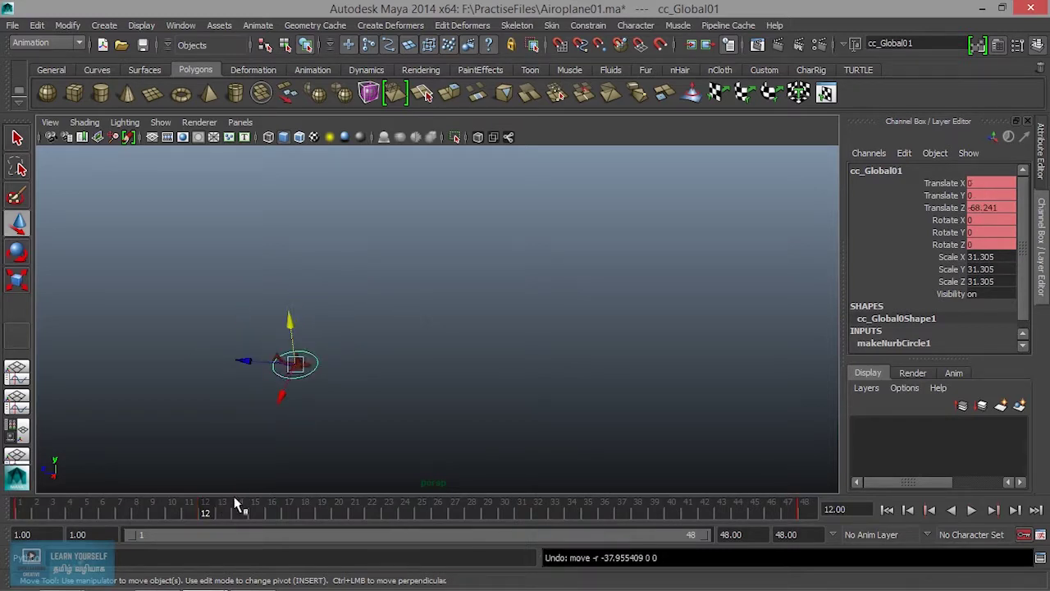
pyautogui.hotkey('alt', 'v')
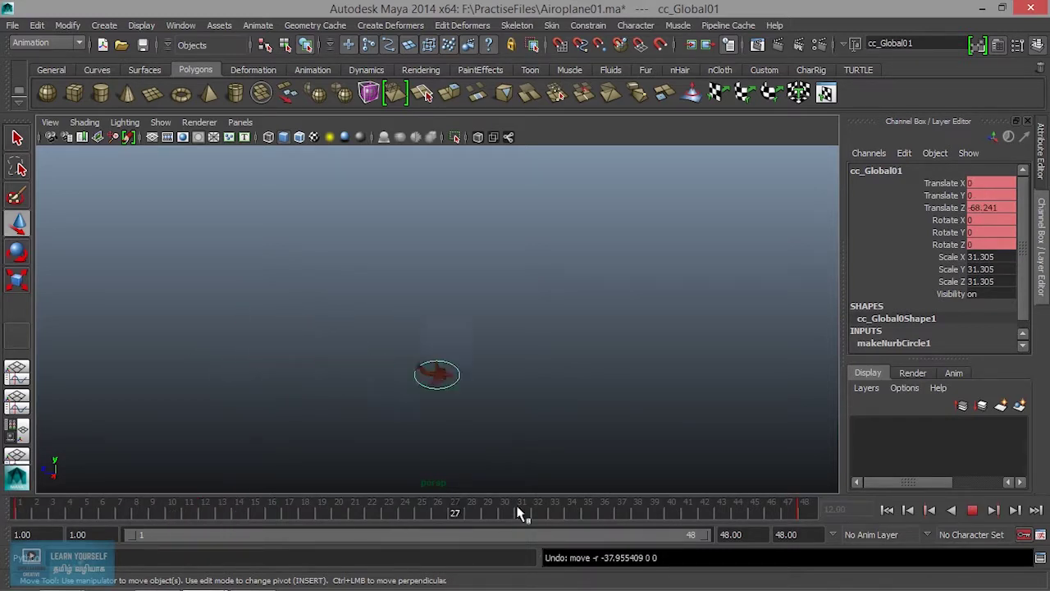
pyautogui.moveTo(74, 508)
pyautogui.mouseDown()
pyautogui.moveTo(351, 518)
pyautogui.moveTo(312, 522)
pyautogui.mouseUp()
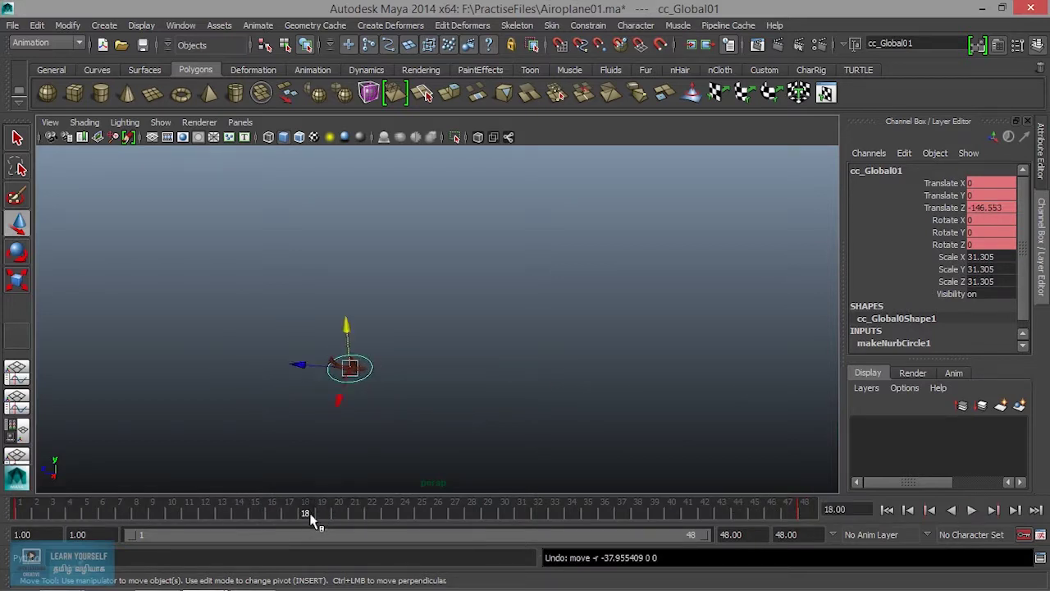
pyautogui.moveTo(308, 527)
pyautogui.mouseDown()
pyautogui.moveTo(103, 519)
pyautogui.moveTo(265, 516)
pyautogui.mouseUp()
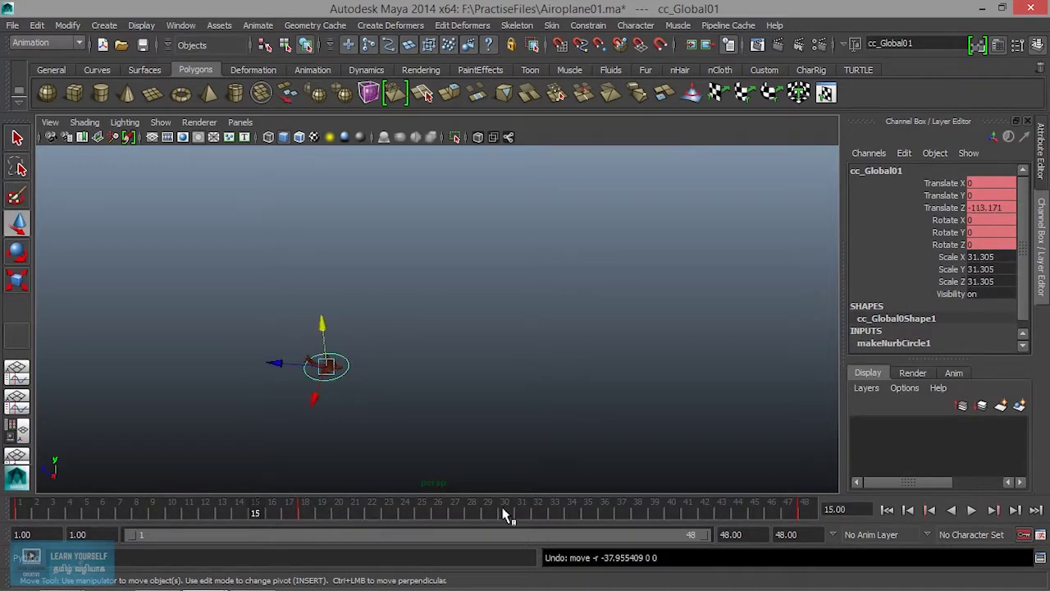
pyautogui.hotkey('alt', 'v')
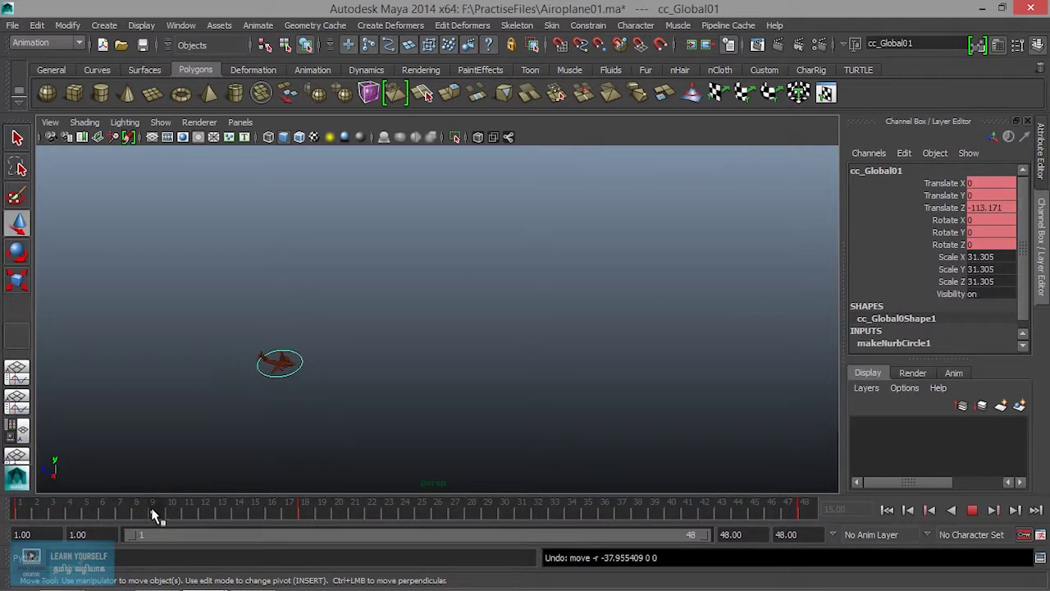
pyautogui.click(153, 514)
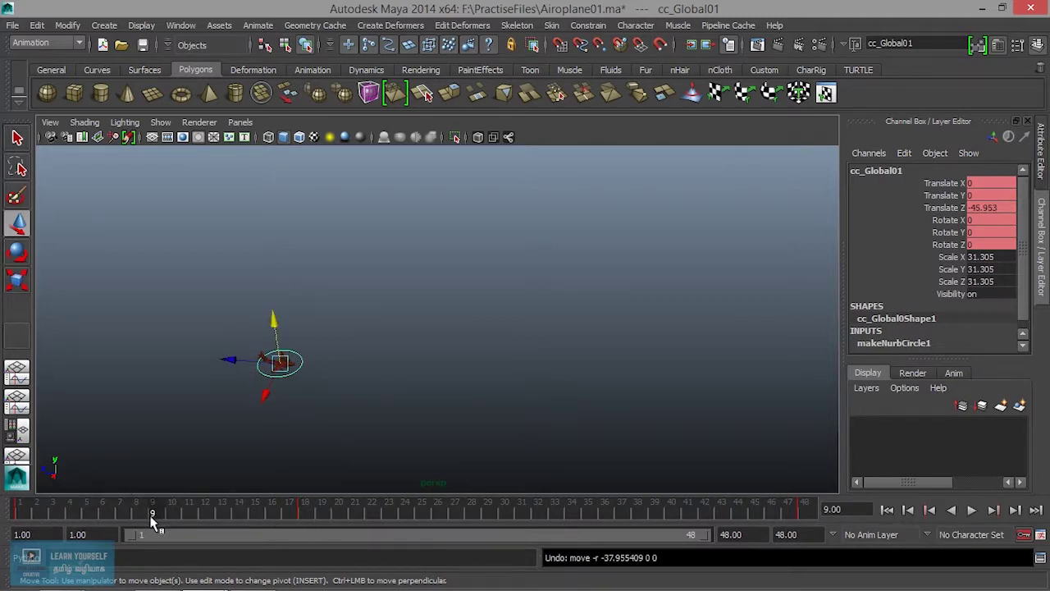
pyautogui.moveTo(361, 380)
pyautogui.keyDown('alt'); pyautogui.mouseDown()
pyautogui.moveTo(269, 389)
pyautogui.moveTo(400, 359)
pyautogui.moveTo(283, 352)
pyautogui.mouseUp(); pyautogui.keyUp('alt')
# At frame 9 frame the airplane, nudge it along X and Y, and bank it to Rotate Z -27.42.
pyautogui.press('f')
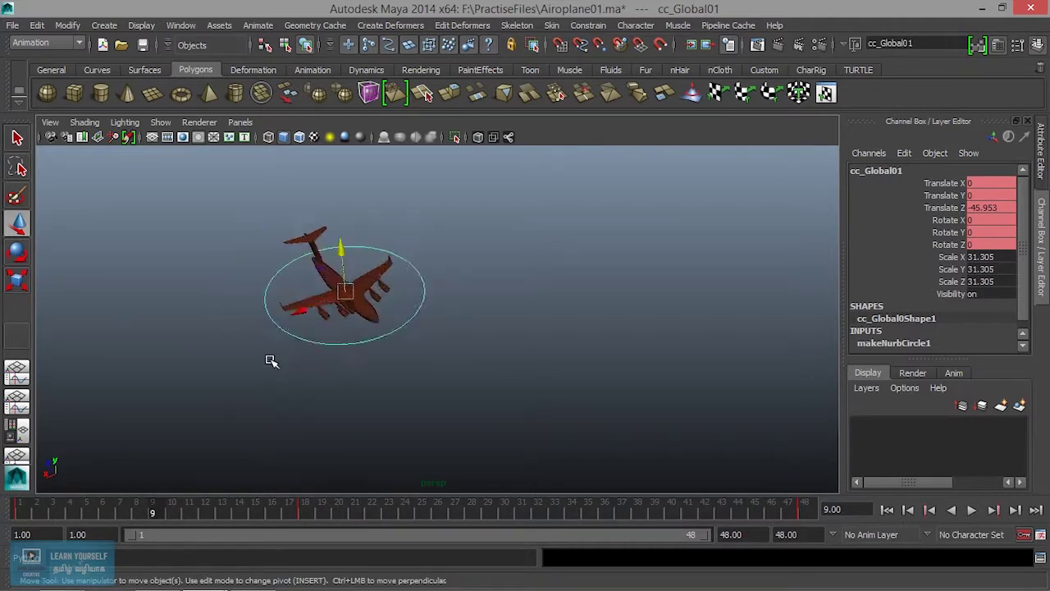
pyautogui.scroll(-5, 298, 374)
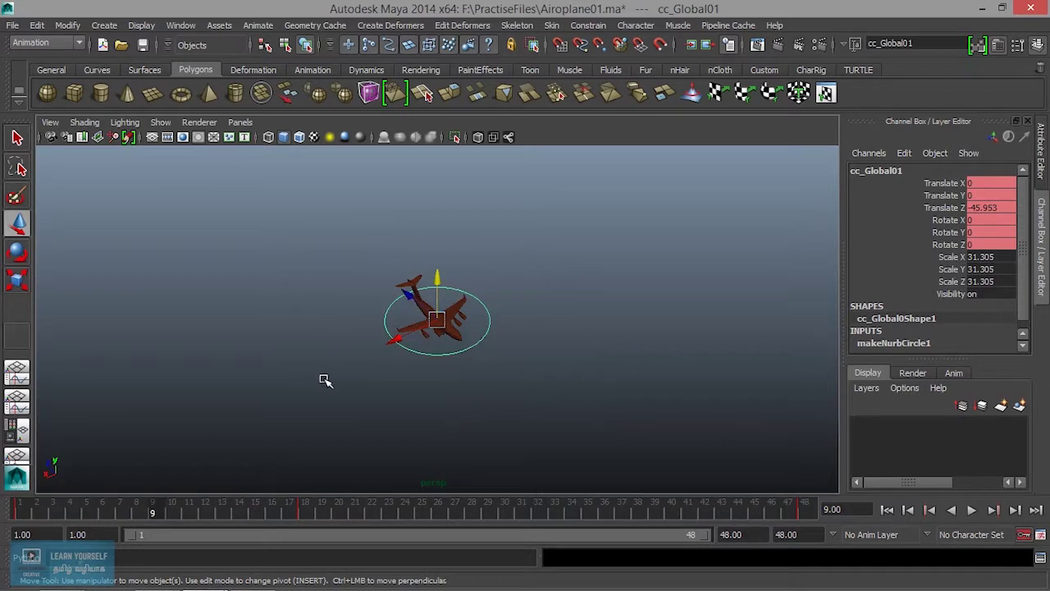
pyautogui.moveTo(391, 348); pyautogui.dragTo(450, 327)
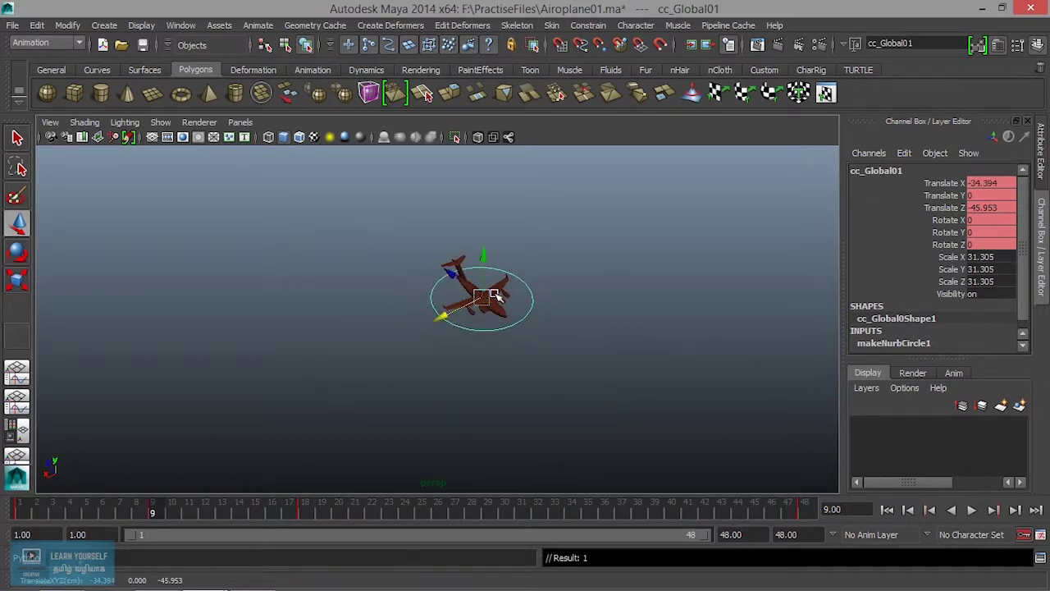
pyautogui.moveTo(484, 259); pyautogui.dragTo(484, 189)
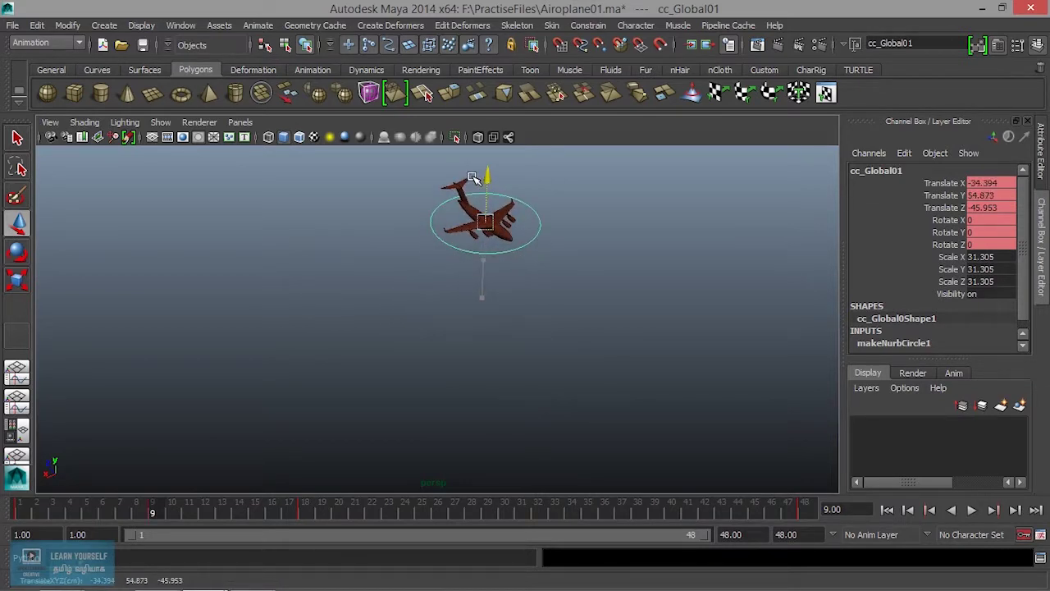
pyautogui.keyDown('alt'); pyautogui.moveTo(470, 305); pyautogui.dragTo(386, 356, button='middle'); pyautogui.keyUp('alt')
pyautogui.press('e')
pyautogui.moveTo(387, 266)
pyautogui.mouseDown()
pyautogui.moveTo(382, 251)
pyautogui.moveTo(348, 271)
pyautogui.mouseUp()
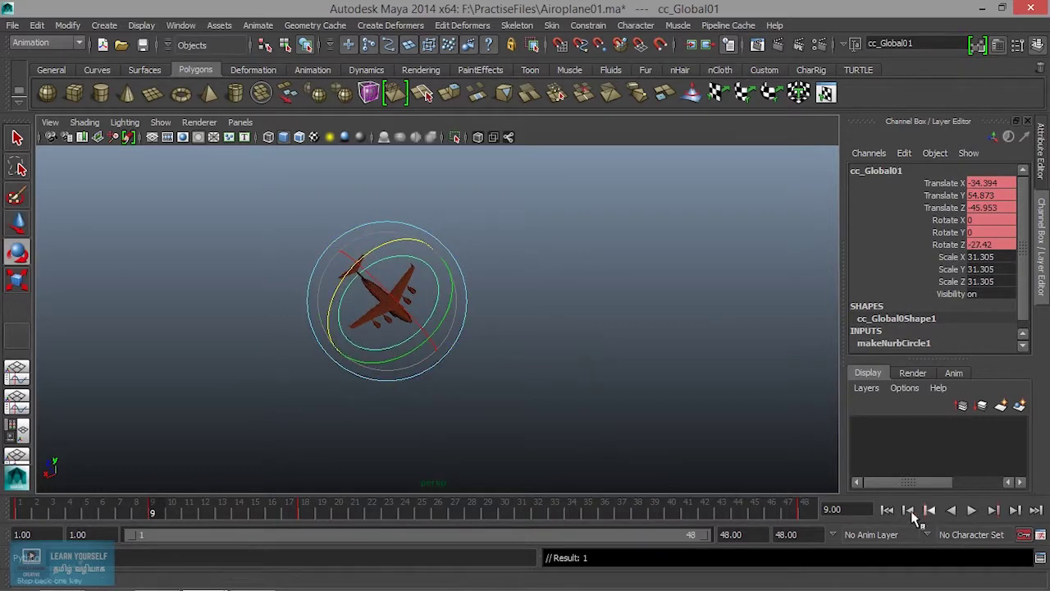
# Rewind to frame 1, then play and scrub the flight to preview the bank.
pyautogui.click(887, 511)
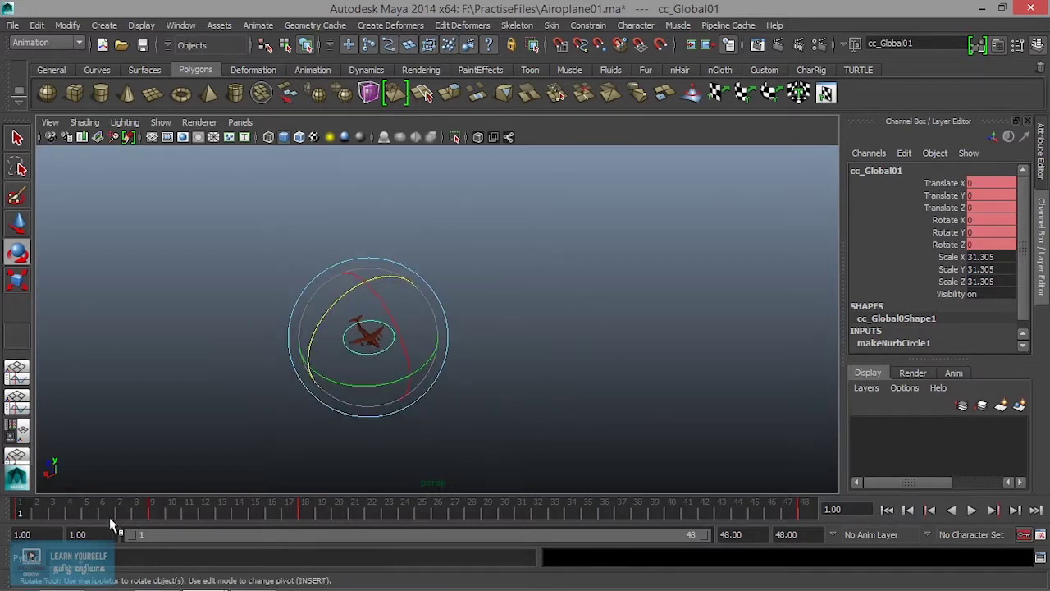
pyautogui.hotkey('alt', 'v')
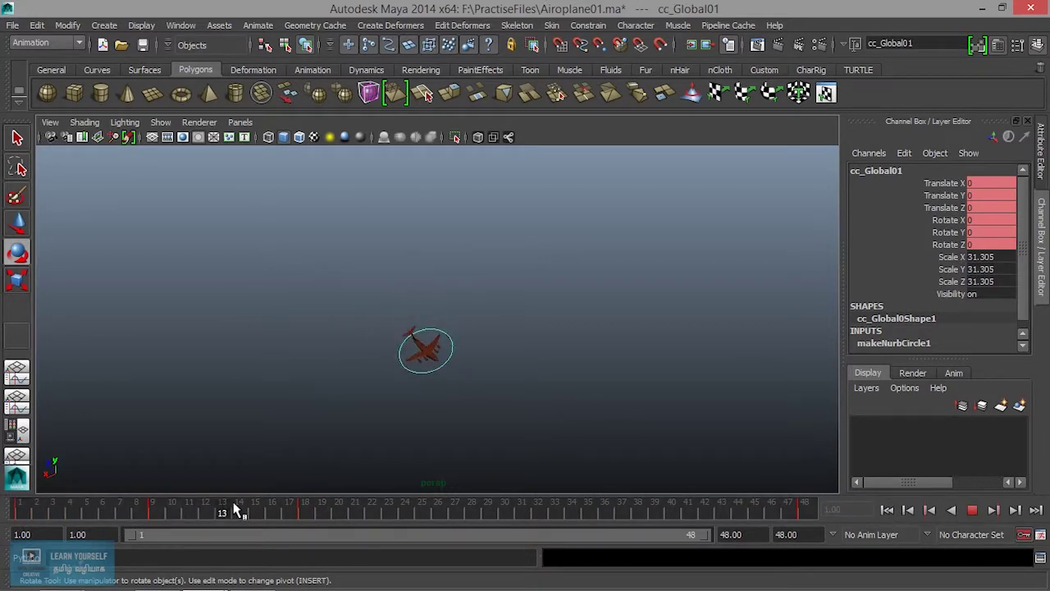
pyautogui.moveTo(288, 510); pyautogui.dragTo(487, 511)
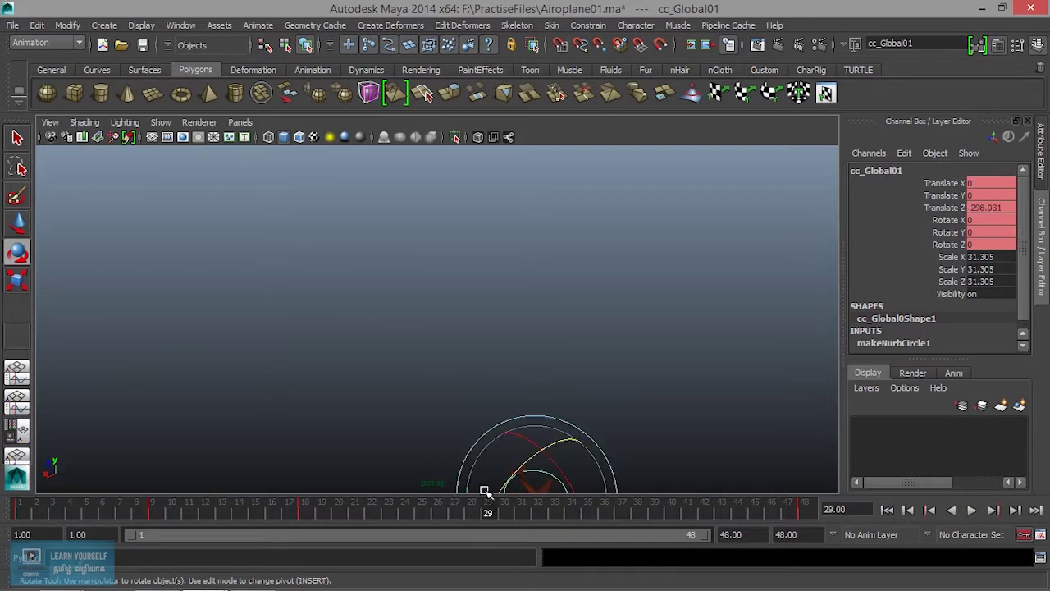
pyautogui.keyDown('alt'); pyautogui.moveTo(505, 441); pyautogui.dragTo(358, 393, button='middle'); pyautogui.keyUp('alt')
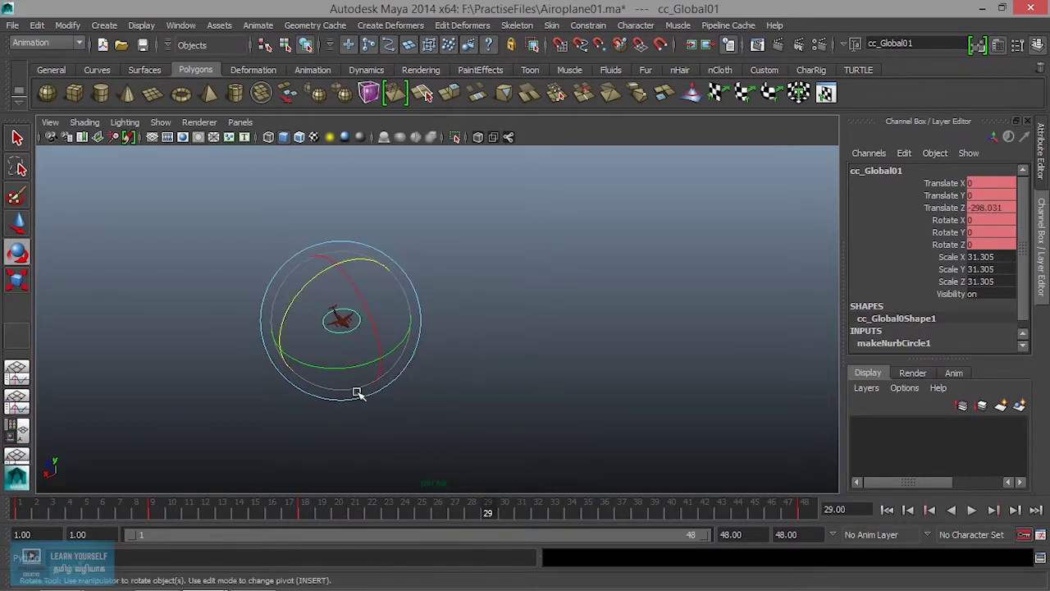
pyautogui.hotkey('alt', 'v')
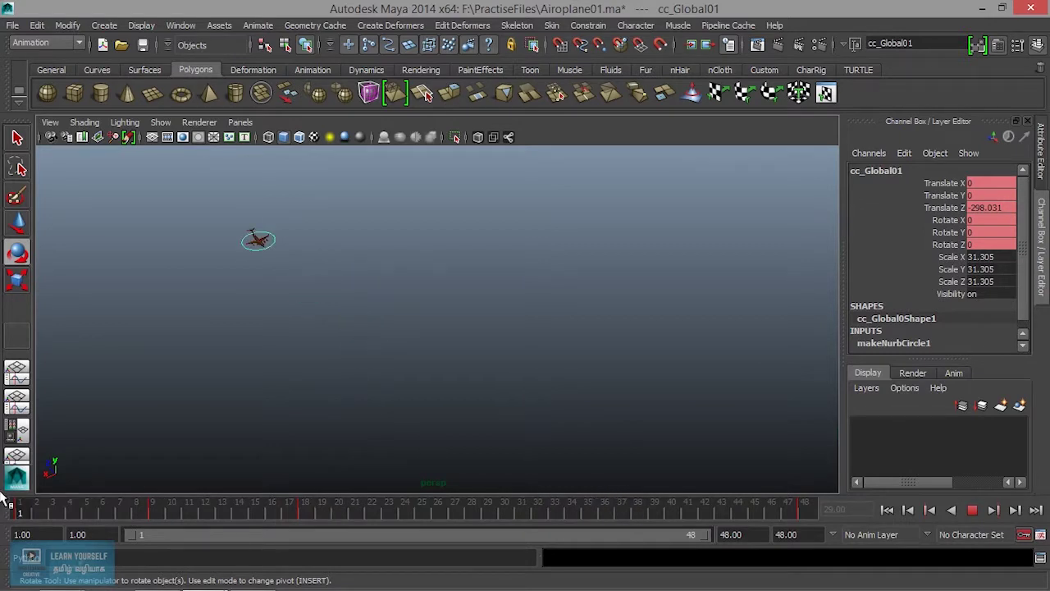
pyautogui.hotkey('alt', 'v')
pyautogui.moveTo(259, 305)
pyautogui.keyDown('alt'); pyautogui.mouseDown()
pyautogui.moveTo(283, 336)
pyautogui.moveTo(295, 314)
pyautogui.moveTo(339, 370)
pyautogui.moveTo(225, 342)
pyautogui.moveTo(305, 351)
pyautogui.mouseUp(); pyautogui.keyUp('alt')
pyautogui.hotkey('alt', 'v')
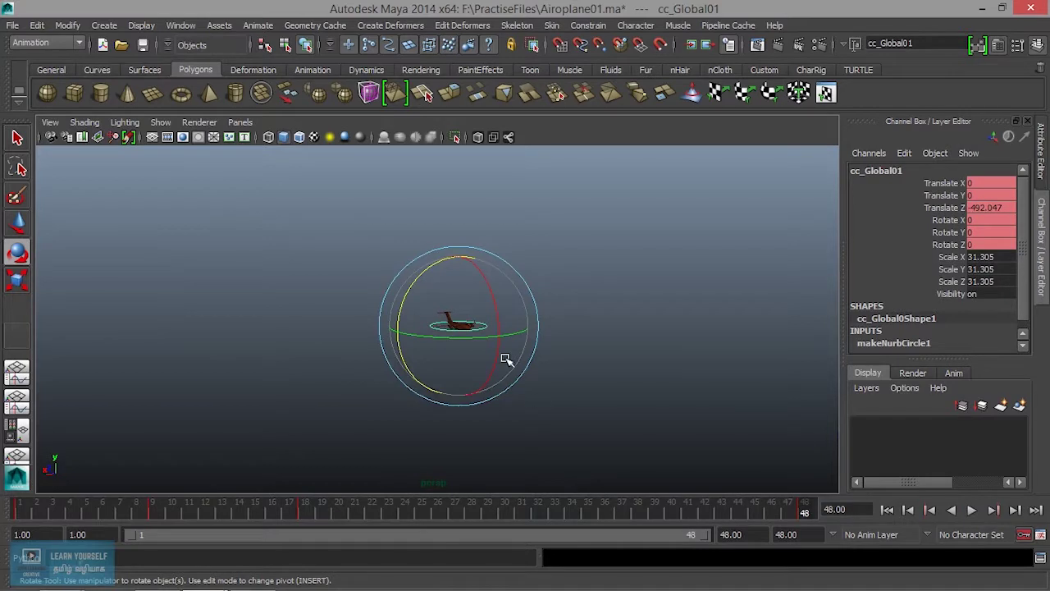
pyautogui.press('f')
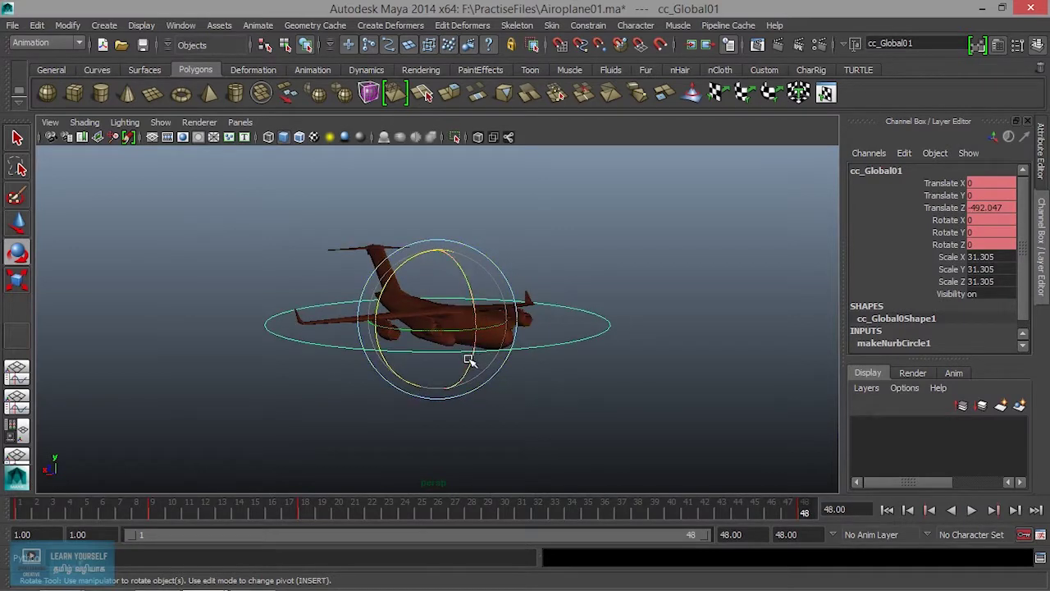
pyautogui.scroll(5, 555, 391)
pyautogui.keyDown('alt'); pyautogui.moveTo(556, 392); pyautogui.dragTo(551, 393); pyautogui.keyUp('alt')
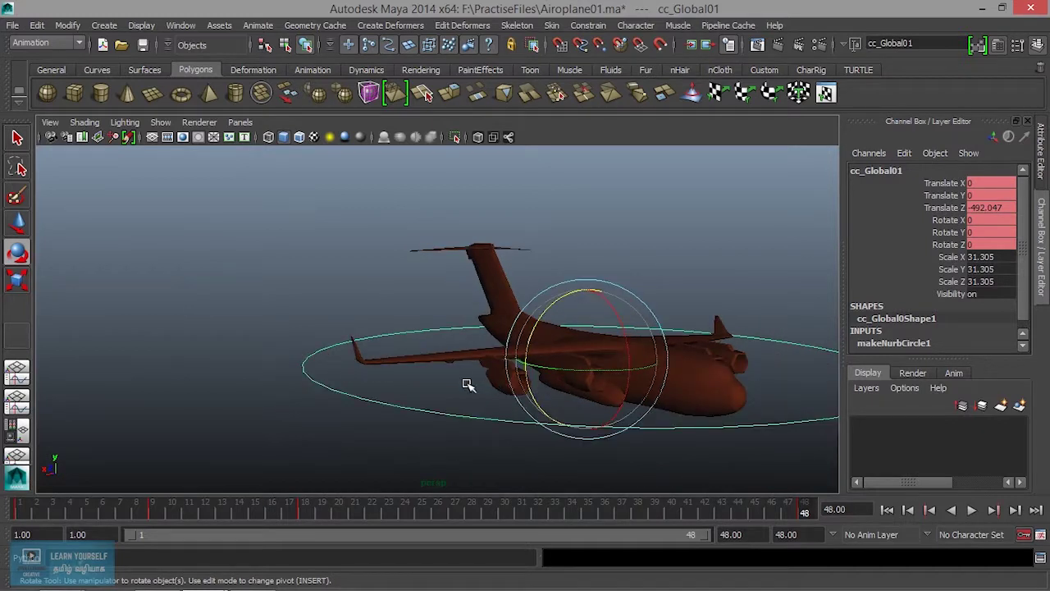
pyautogui.scroll(3, 563, 417)
pyautogui.hotkey('alt', 'v')
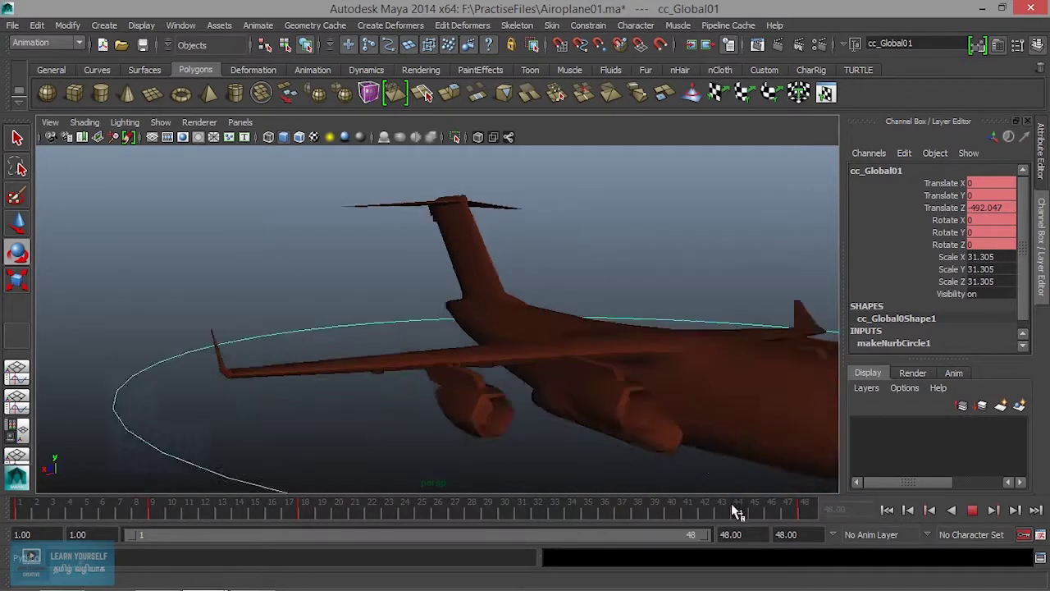
pyautogui.click(692, 504)
pyautogui.press('e')
pyautogui.moveTo(375, 364)
pyautogui.keyDown('alt'); pyautogui.mouseDown(button='right')
pyautogui.moveTo(544, 377)
pyautogui.moveTo(453, 358)
pyautogui.moveTo(506, 376)
pyautogui.mouseUp(button='right'); pyautogui.keyUp('alt')
pyautogui.hotkey('alt', 'v')
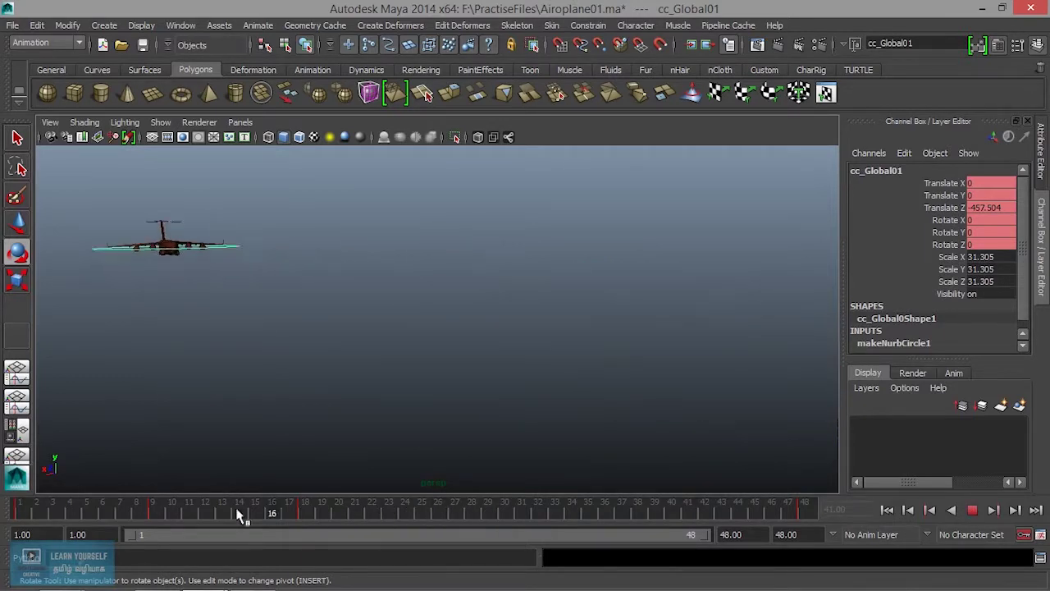
pyautogui.moveTo(19, 513); pyautogui.dragTo(251, 514)
pyautogui.keyDown('alt'); pyautogui.moveTo(284, 262); pyautogui.dragTo(299, 292); pyautogui.keyUp('alt')
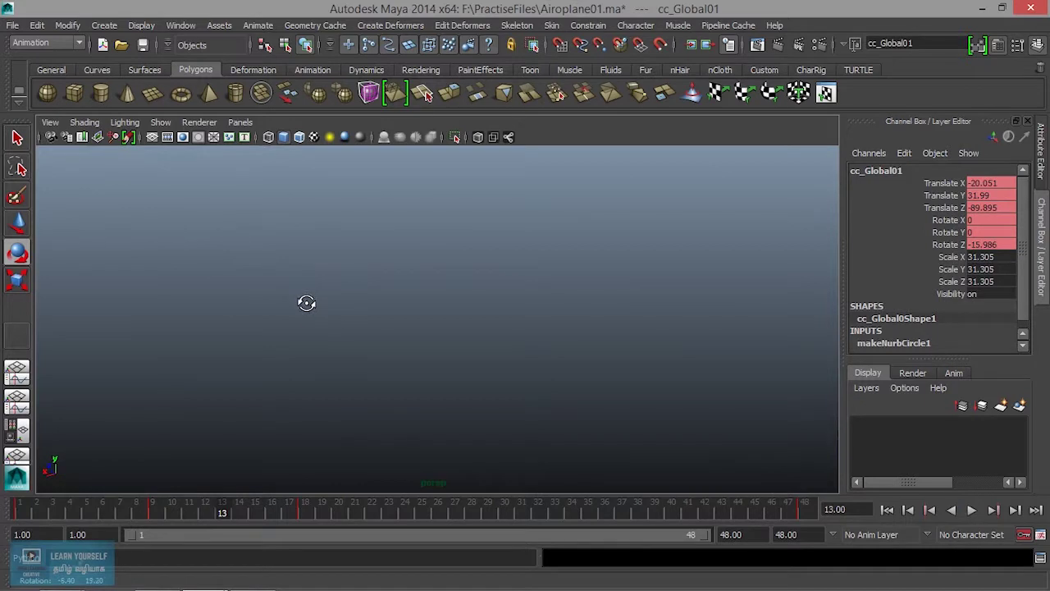
pyautogui.press('f')
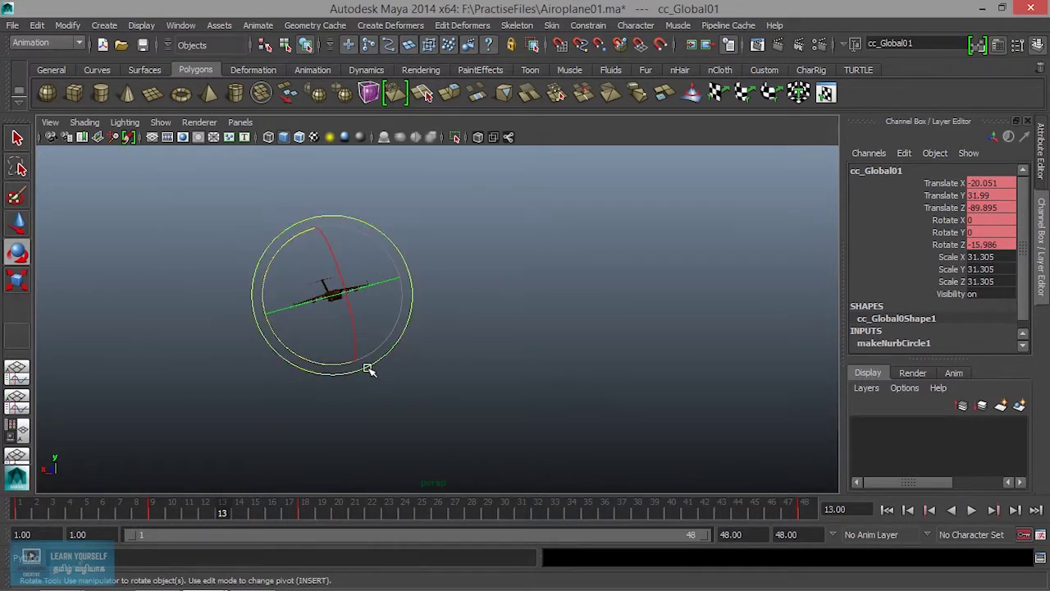
pyautogui.hotkey('alt', 'v')
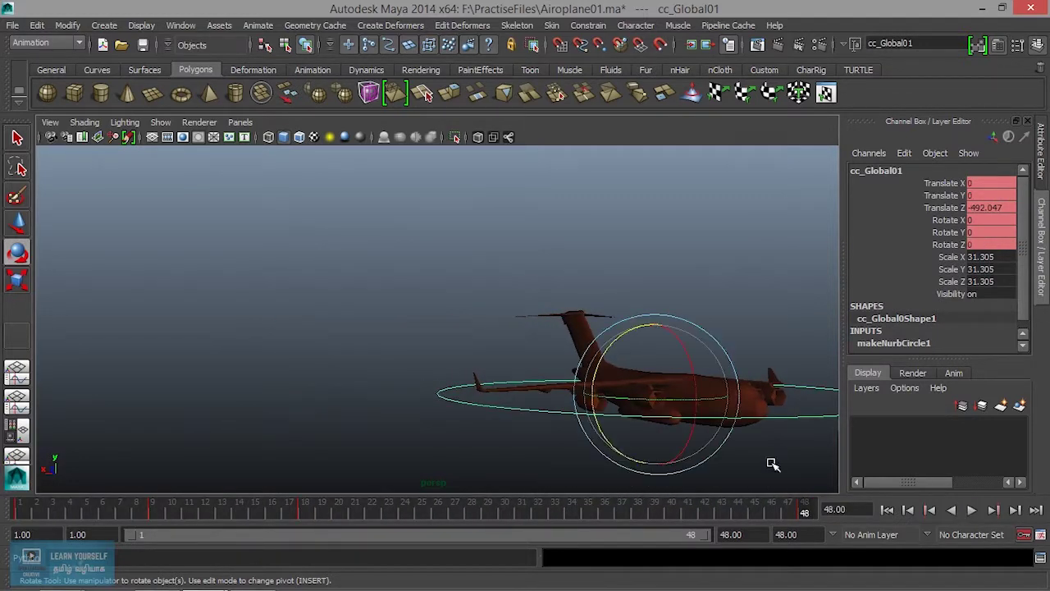
pyautogui.press('w')
# At frame 48 raise cc_Global01 to Translate Y 21.801 and pitch it to Rotate X 20.115.
pyautogui.moveTo(654, 343); pyautogui.dragTo(664, 190)
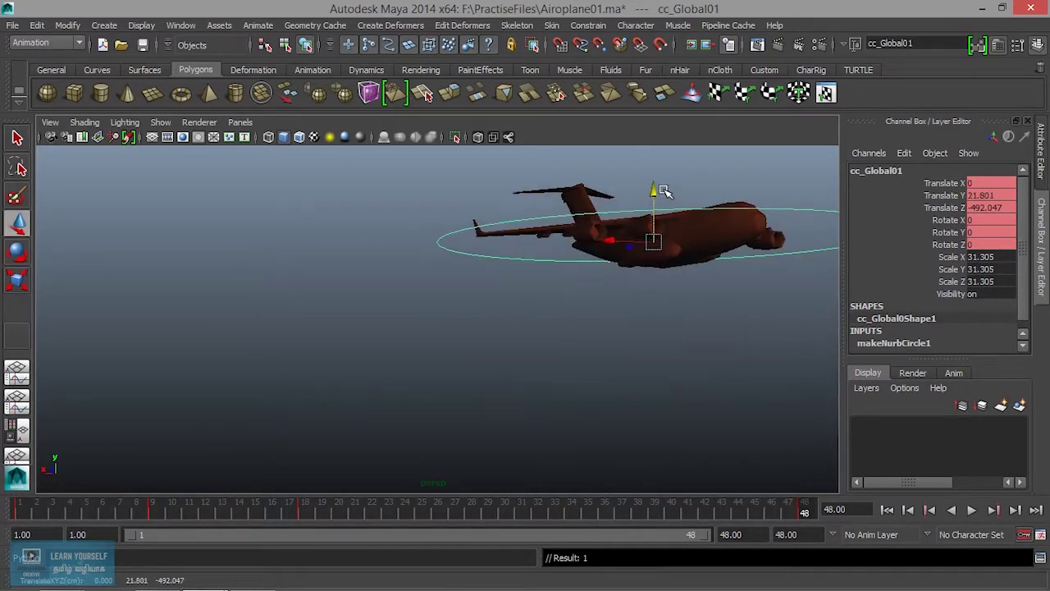
pyautogui.press('e')
pyautogui.moveTo(693, 268); pyautogui.dragTo(689, 241)
# Play back the edited flight, stop near frame 47, dolly closer, and return to the start.
pyautogui.hotkey('alt', 'v')
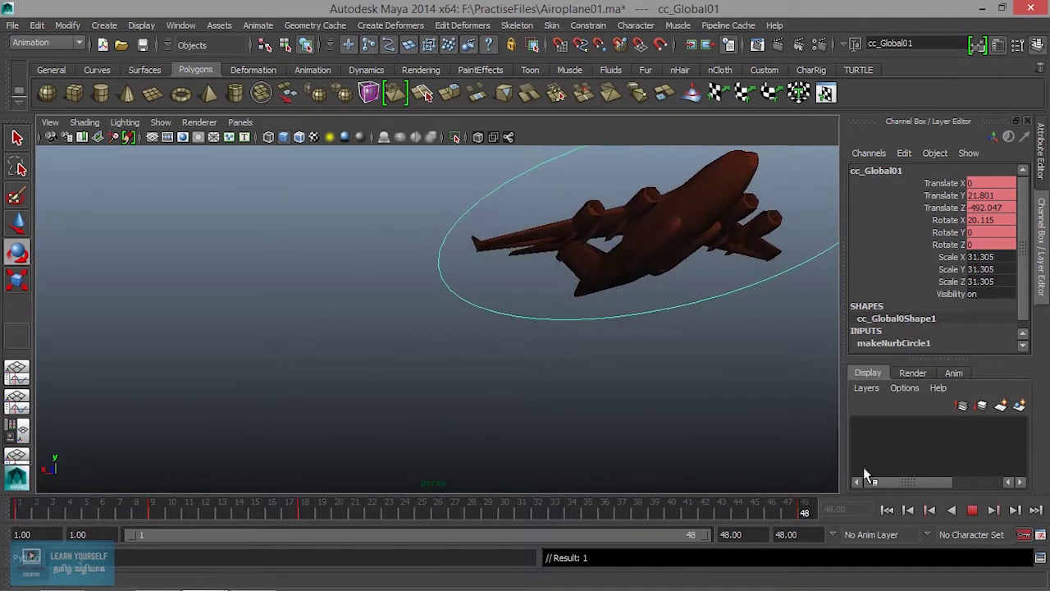
pyautogui.hotkey('alt', 'v')
pyautogui.press('e')
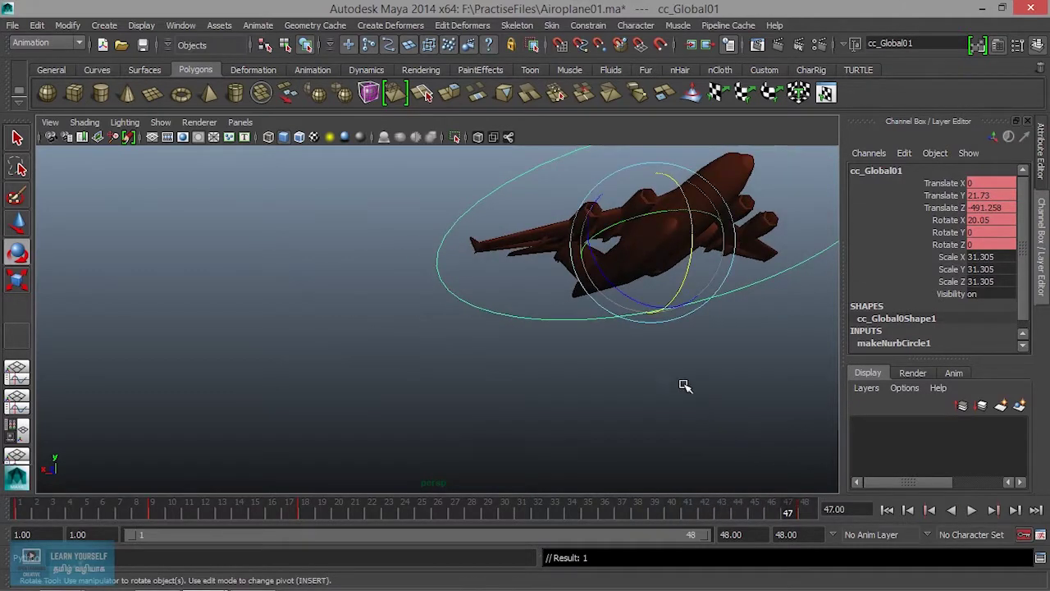
pyautogui.moveTo(660, 390)
pyautogui.keyDown('alt'); pyautogui.mouseDown(button='right')
pyautogui.moveTo(815, 419)
pyautogui.moveTo(861, 471)
pyautogui.moveTo(981, 459)
pyautogui.moveTo(1035, 490)
pyautogui.mouseUp(button='right'); pyautogui.keyUp('alt')
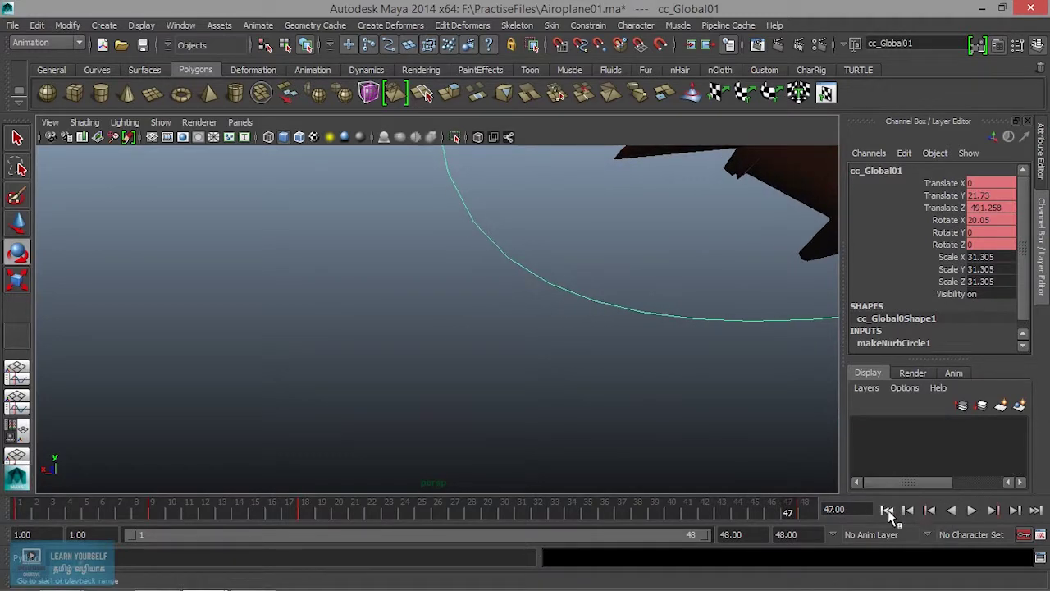
pyautogui.click(887, 510)
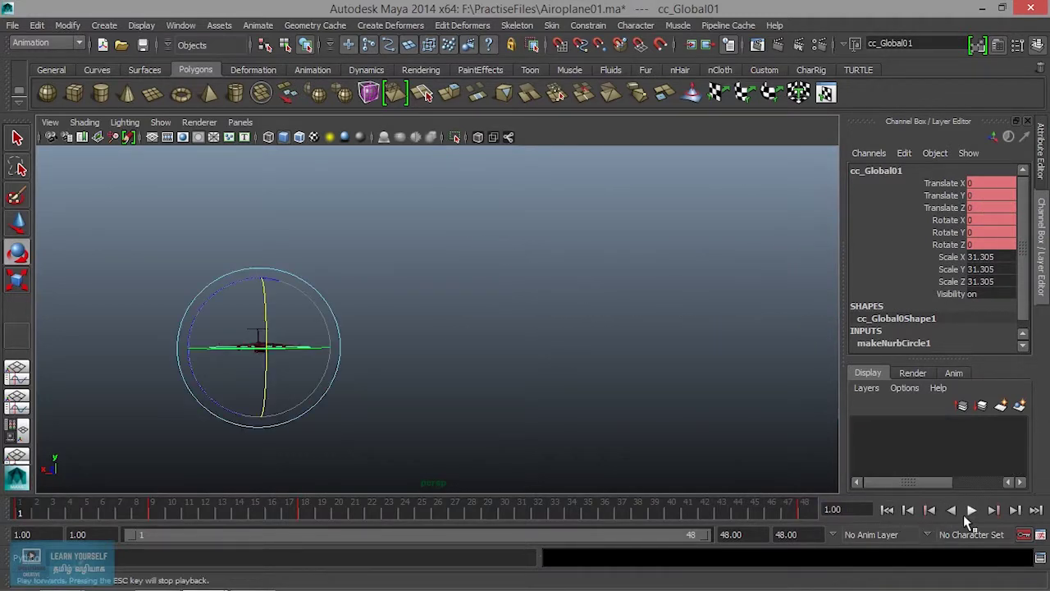
pyautogui.click(972, 510)
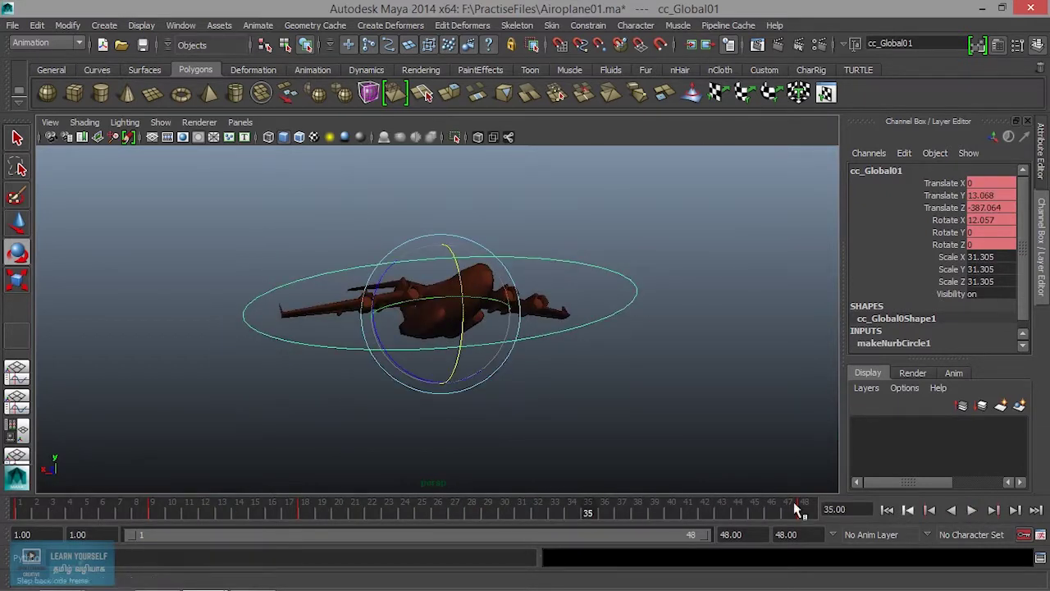
pyautogui.press('Escape')
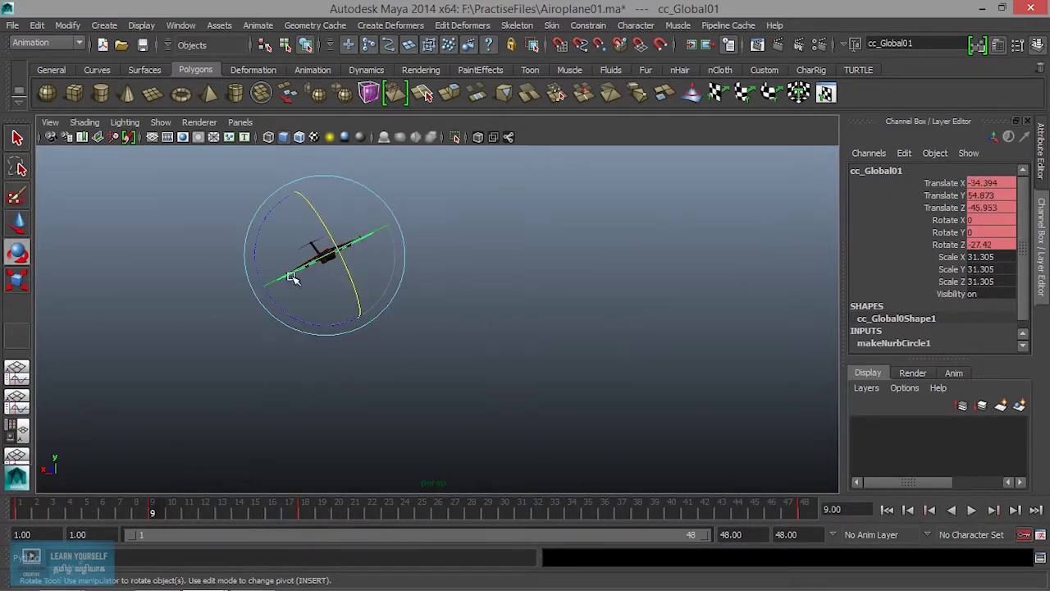
# Deepen the frame 9 bank to Rotate Z -50.114 and play back to frame 8.
pyautogui.moveTo(265, 231); pyautogui.dragTo(274, 274)
pyautogui.hotkey('ctrl', 'z')
pyautogui.moveTo(261, 224); pyautogui.dragTo(264, 271)
pyautogui.hotkey('alt', 'v')
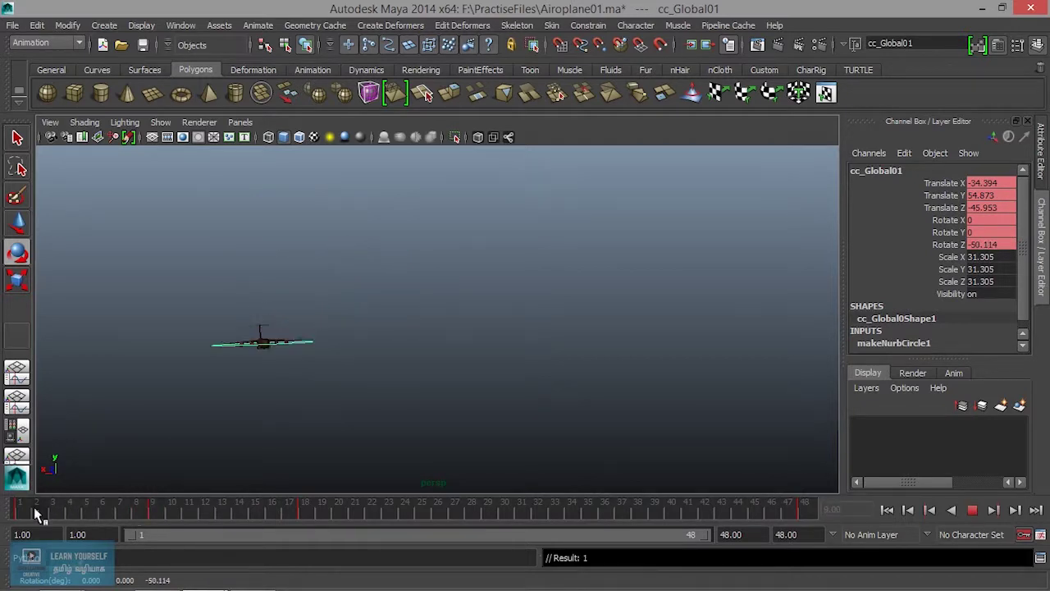
pyautogui.hotkey('alt', 'v')
# Shift the keys from frames 7–18 to 11–23 and stretch the range to end at frame 24.
pyautogui.keyDown('shift'); pyautogui.moveTo(131, 513); pyautogui.dragTo(312, 512); pyautogui.keyUp('shift')
pyautogui.moveTo(217, 512)
pyautogui.mouseDown()
pyautogui.moveTo(283, 519)
pyautogui.moveTo(260, 520)
pyautogui.mouseUp()
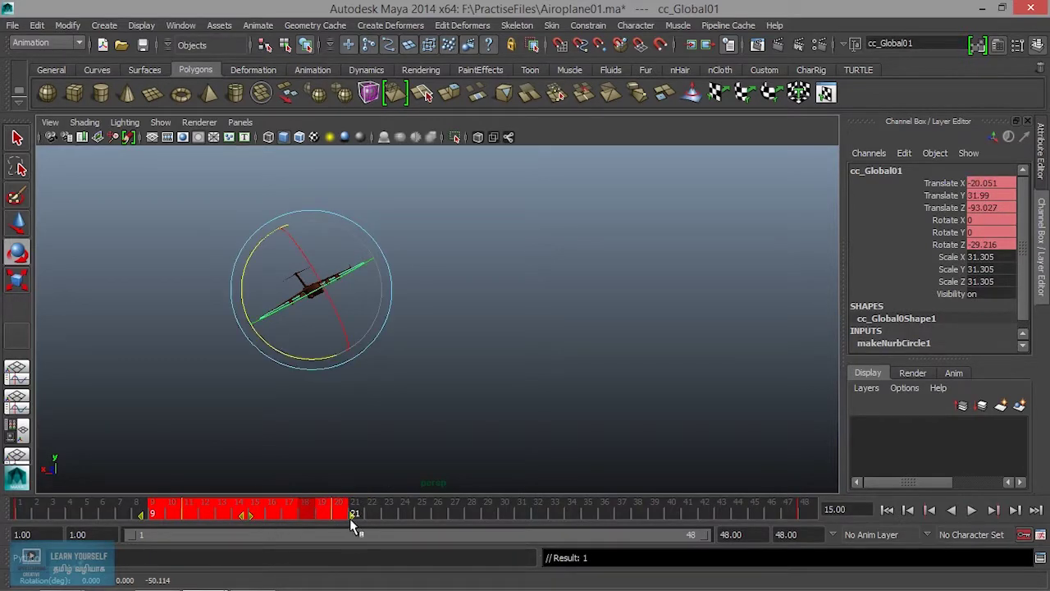
pyautogui.moveTo(353, 526); pyautogui.dragTo(414, 517)
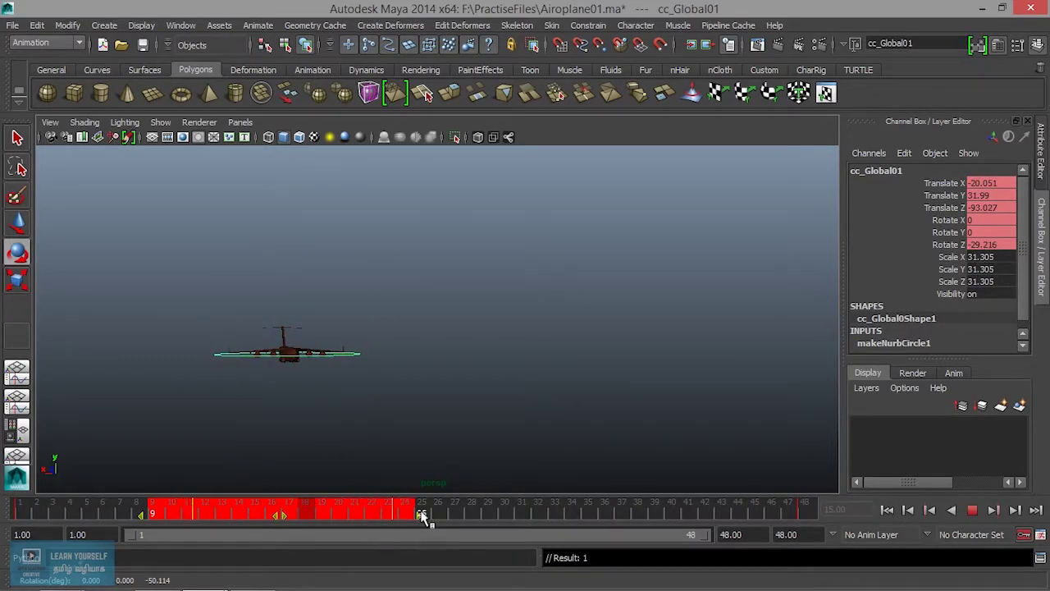
# Rewind and play the flight forward and backward, stopping at frame 43.
pyautogui.click(504, 512)
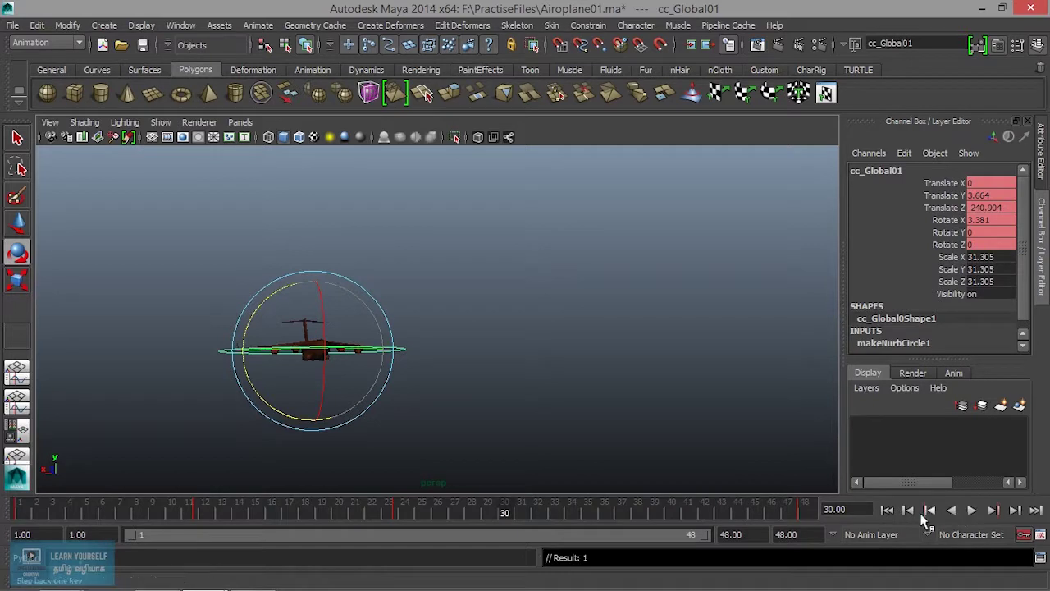
pyautogui.click(888, 511)
pyautogui.click(973, 510)
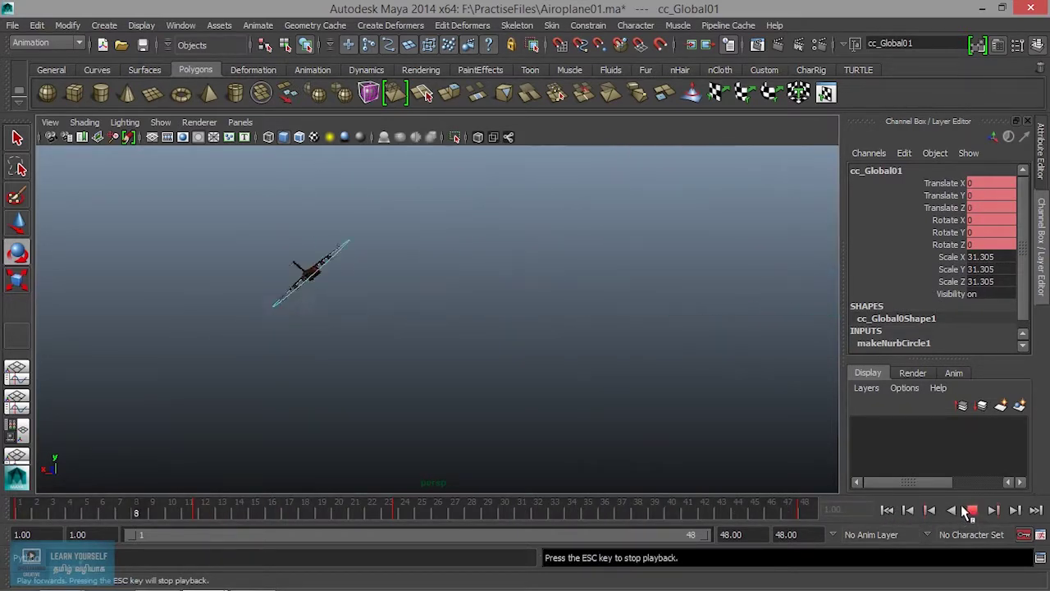
pyautogui.click(963, 511)
pyautogui.click(968, 511)
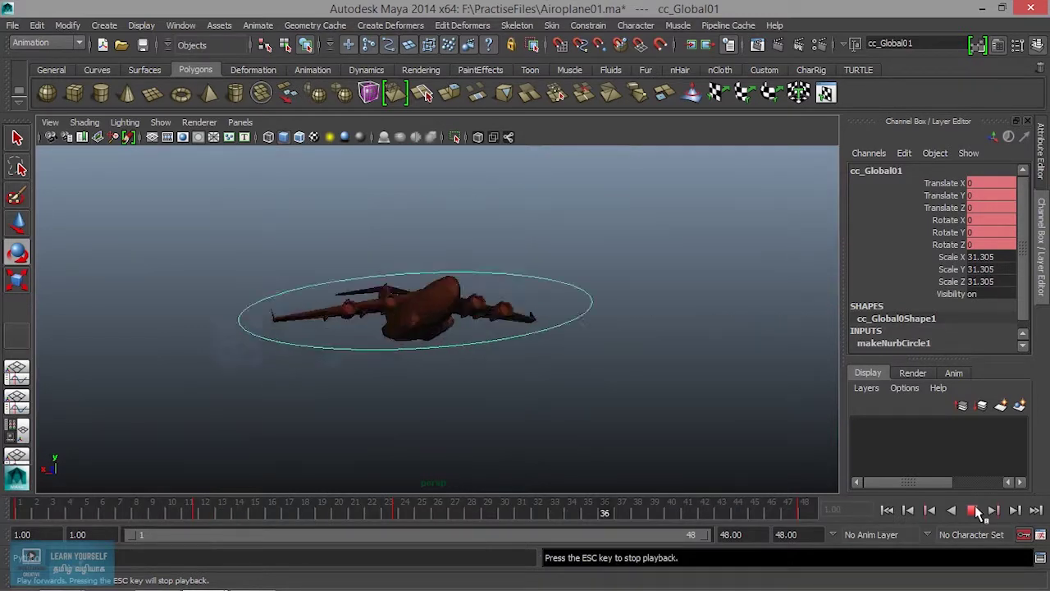
pyautogui.click(976, 510)
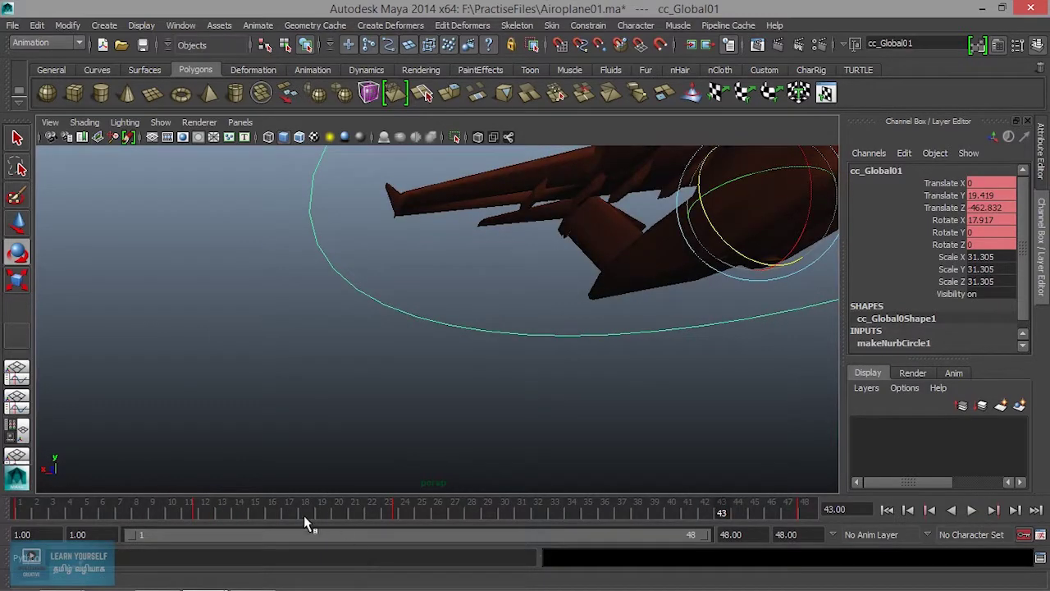
pyautogui.hotkey('alt', 'v')
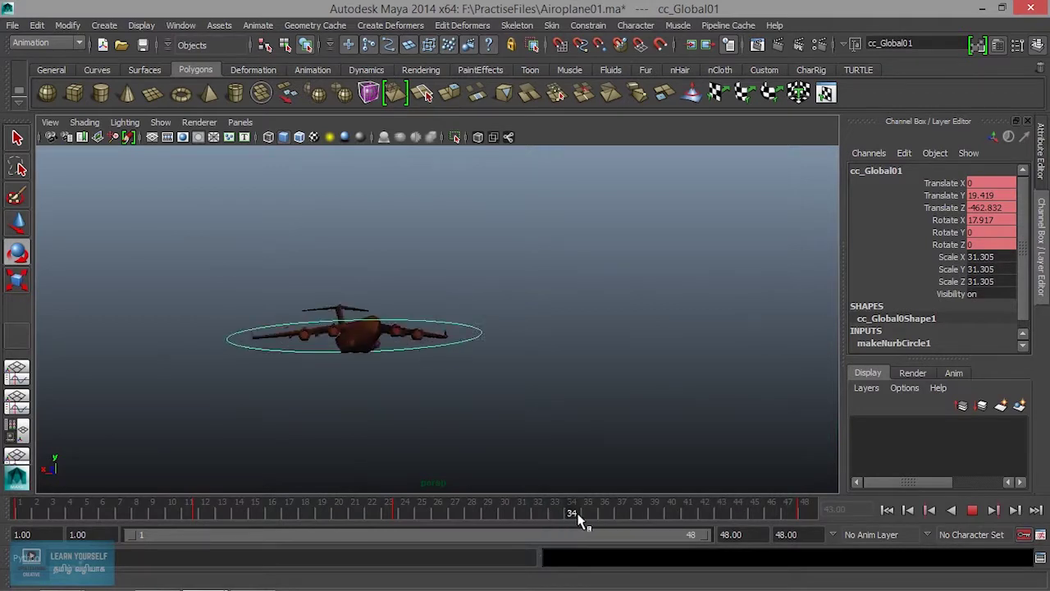
# Scrub the flight between frames 15 and 20, then jump to the next key at frame 11.67.
pyautogui.moveTo(578, 519); pyautogui.dragTo(263, 534)
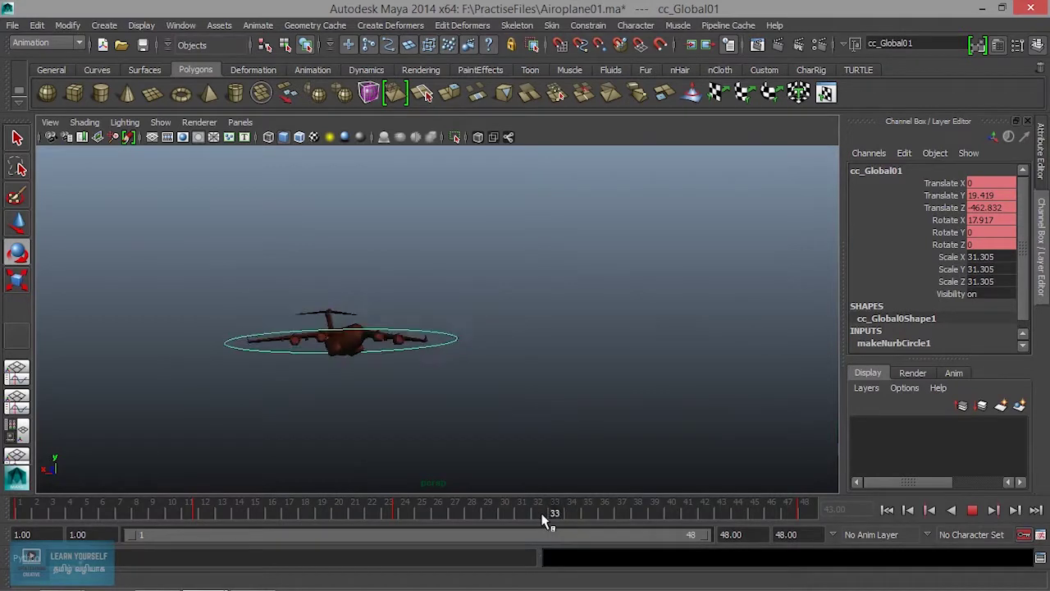
pyautogui.moveTo(262, 534)
pyautogui.mouseDown()
pyautogui.moveTo(343, 508)
pyautogui.moveTo(420, 511)
pyautogui.moveTo(359, 521)
pyautogui.mouseUp()
pyautogui.click(263, 516)
pyautogui.hotkey('alt', 'v')
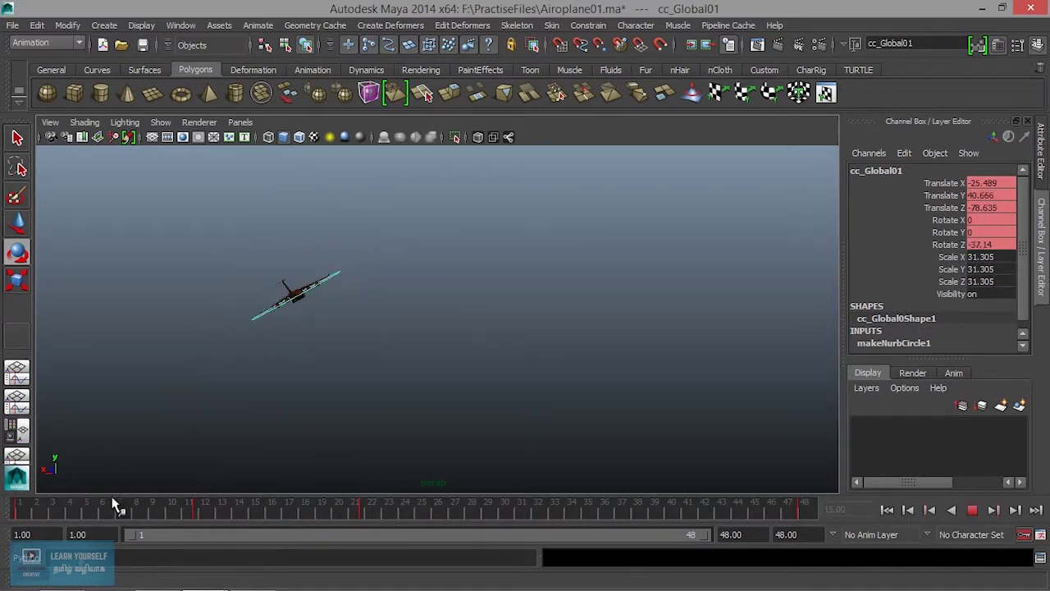
pyautogui.moveTo(552, 514); pyautogui.dragTo(194, 514)
pyautogui.click(994, 511)
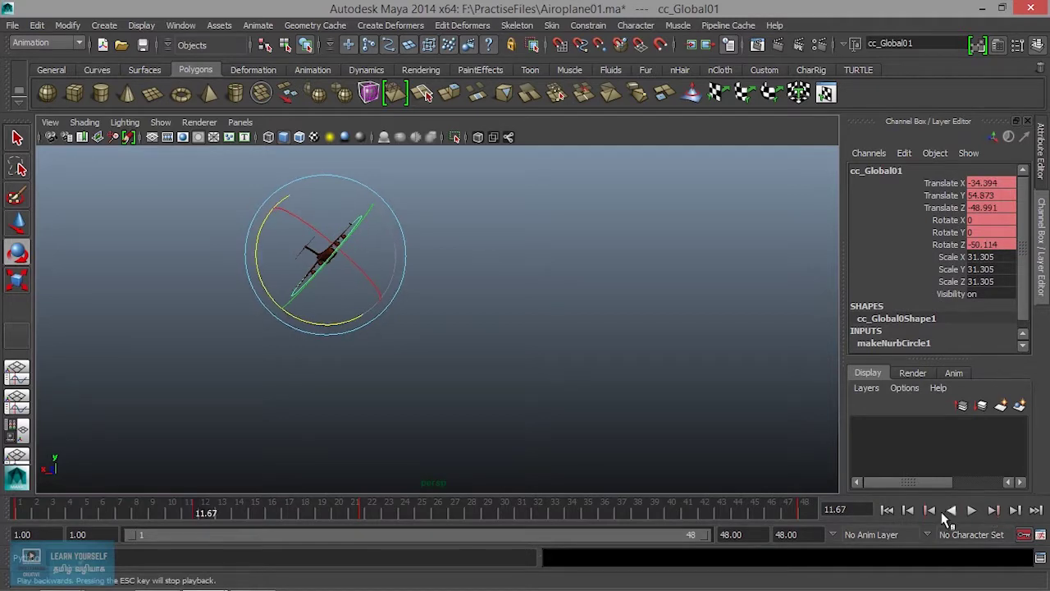
# Lower the plane along Y at its frame-12 key and key the new height.
pyautogui.press('w')
pyautogui.moveTo(327, 204); pyautogui.dragTo(328, 232)
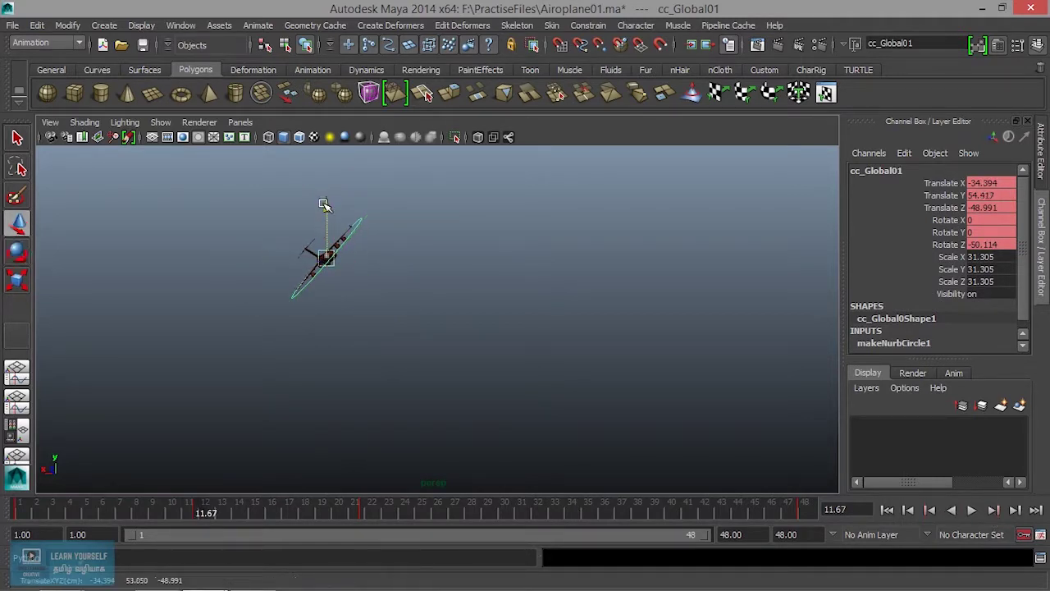
pyautogui.press('s')
# Play and scrub the flight to frame 28, then show the Graph Editor below the viewport.
pyautogui.hotkey('alt', 'v')
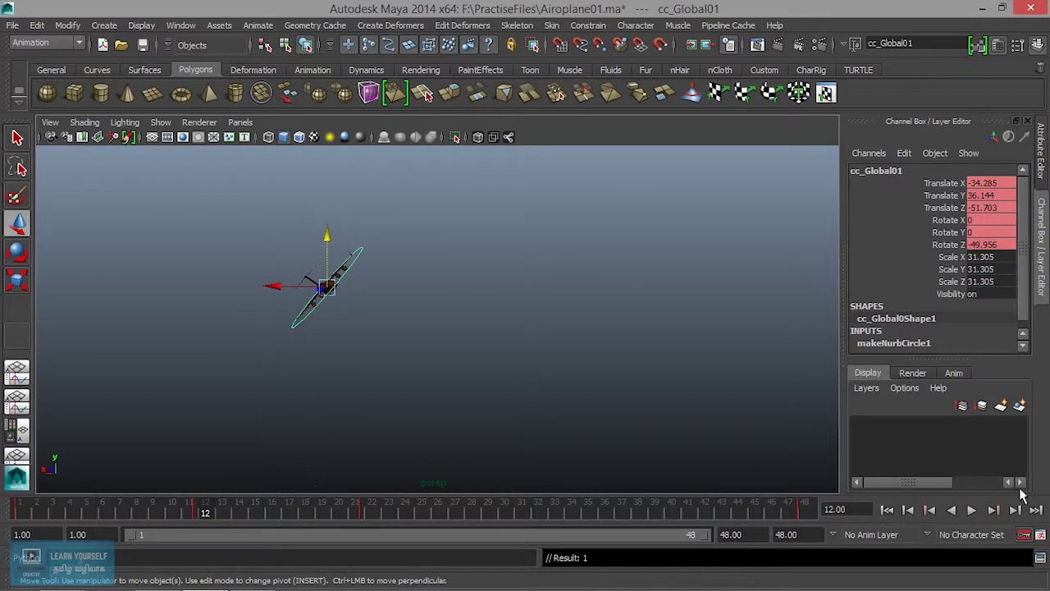
pyautogui.moveTo(314, 492); pyautogui.dragTo(472, 492)
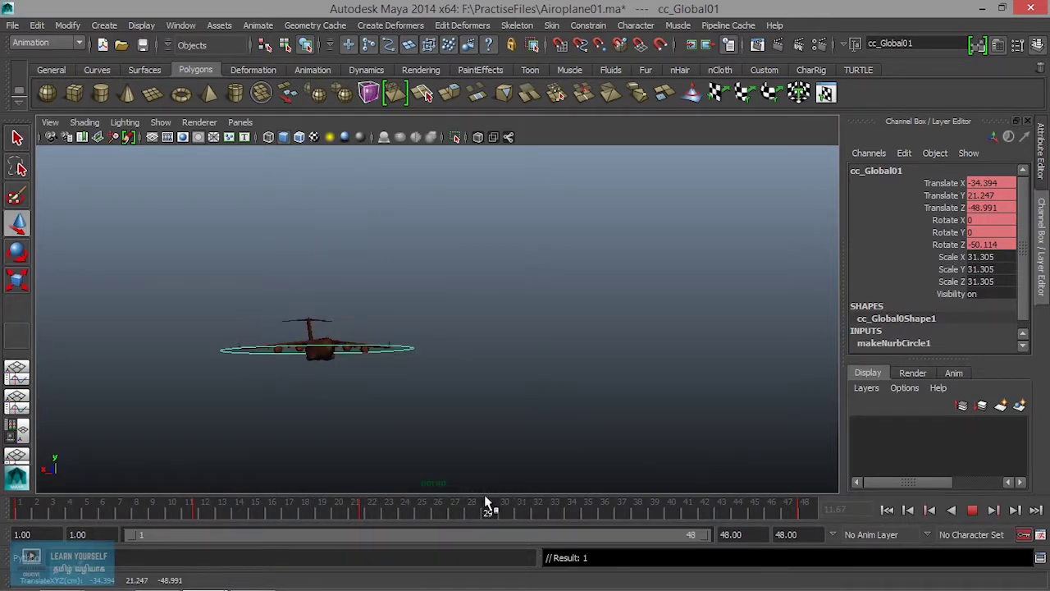
pyautogui.click(504, 497)
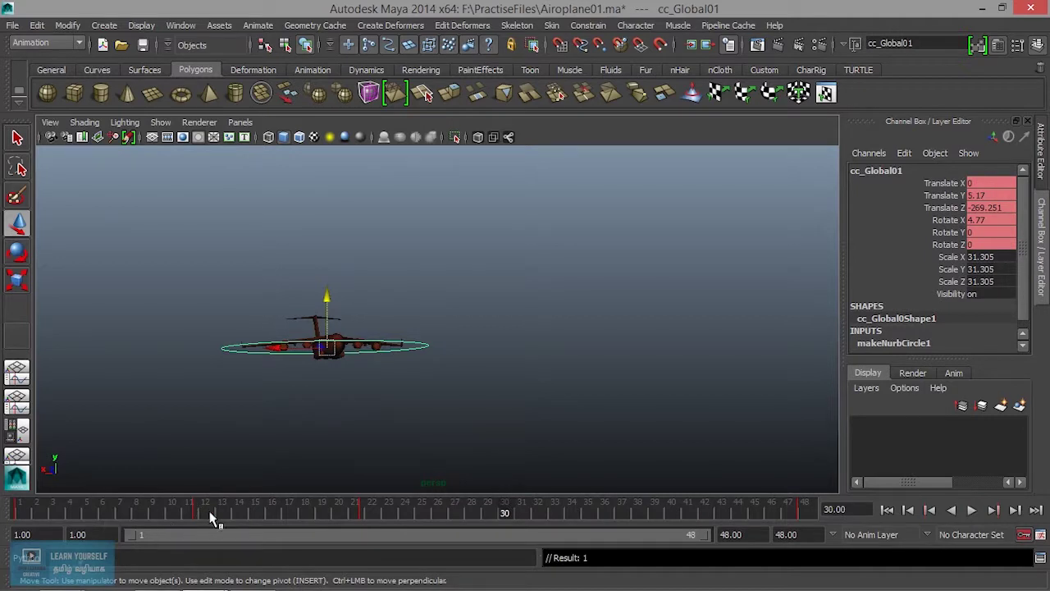
pyautogui.press('space')
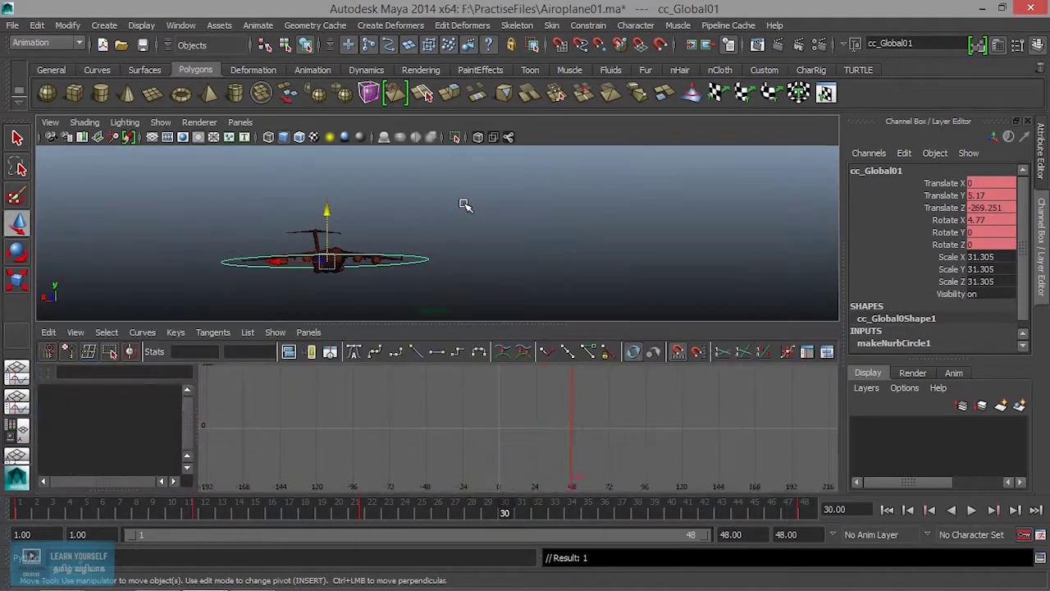
# Fit all curves, isolate cc_Global01's Translate Y curve, and select its frame-12 key.
pyautogui.press('a')
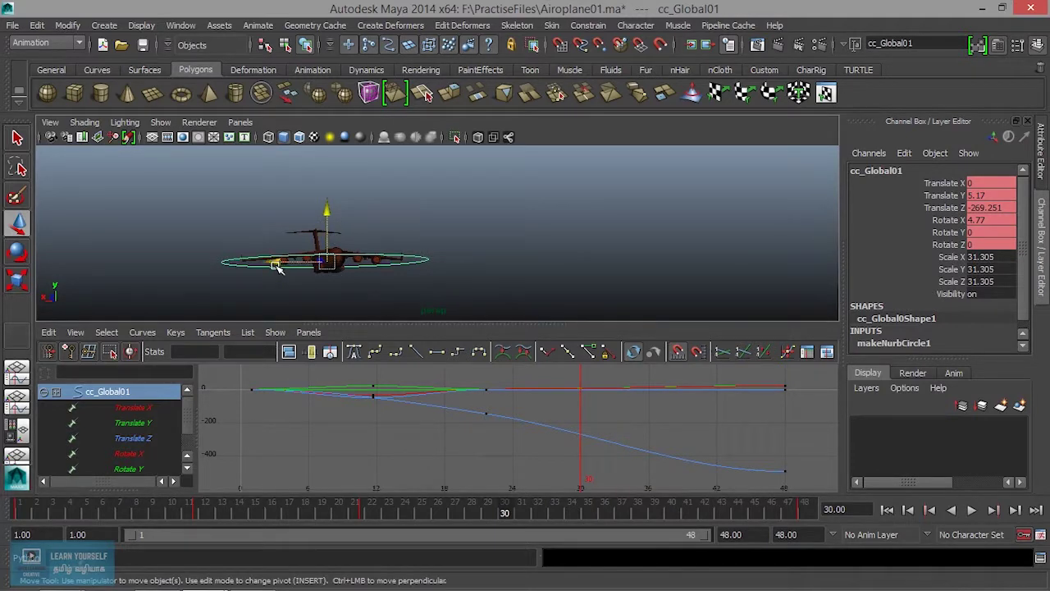
pyautogui.click(141, 407)
pyautogui.click(144, 425)
pyautogui.press('f')
pyautogui.scroll(-3, 541, 438)
pyautogui.moveTo(412, 390); pyautogui.dragTo(483, 430)
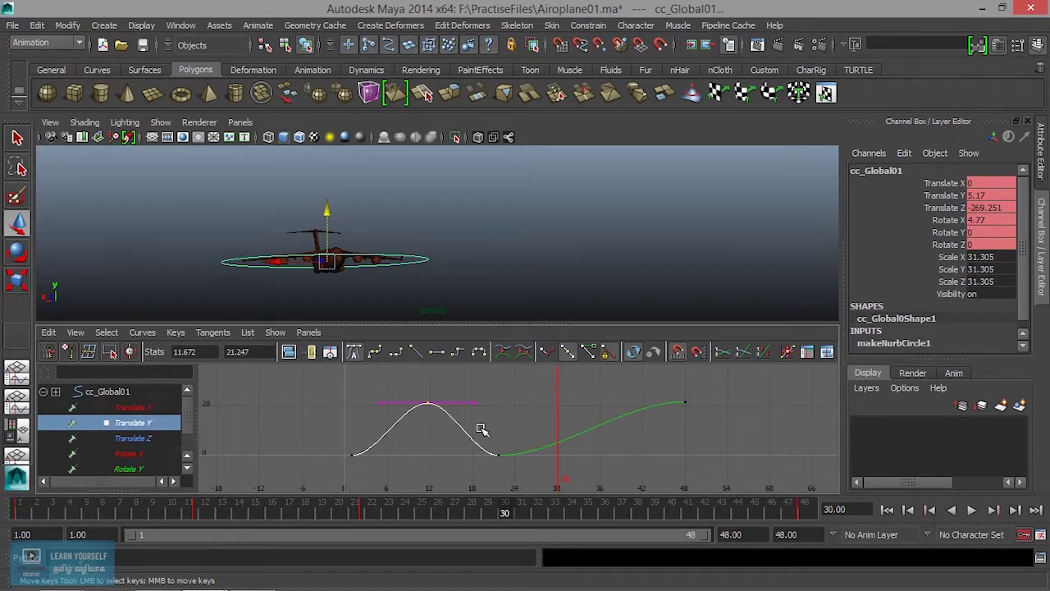
# Scrub the flight from frame 18 to 22 to compare with the curve, then stop playback.
pyautogui.moveTo(513, 501)
pyautogui.mouseDown()
pyautogui.moveTo(300, 492)
pyautogui.moveTo(211, 509)
pyautogui.mouseUp()
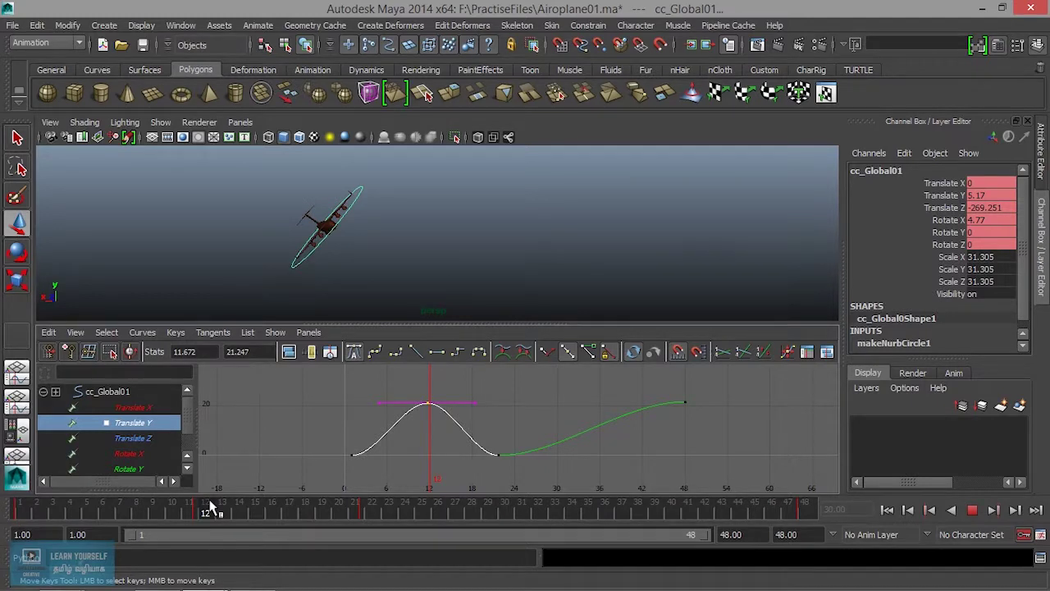
pyautogui.moveTo(220, 507); pyautogui.dragTo(374, 523)
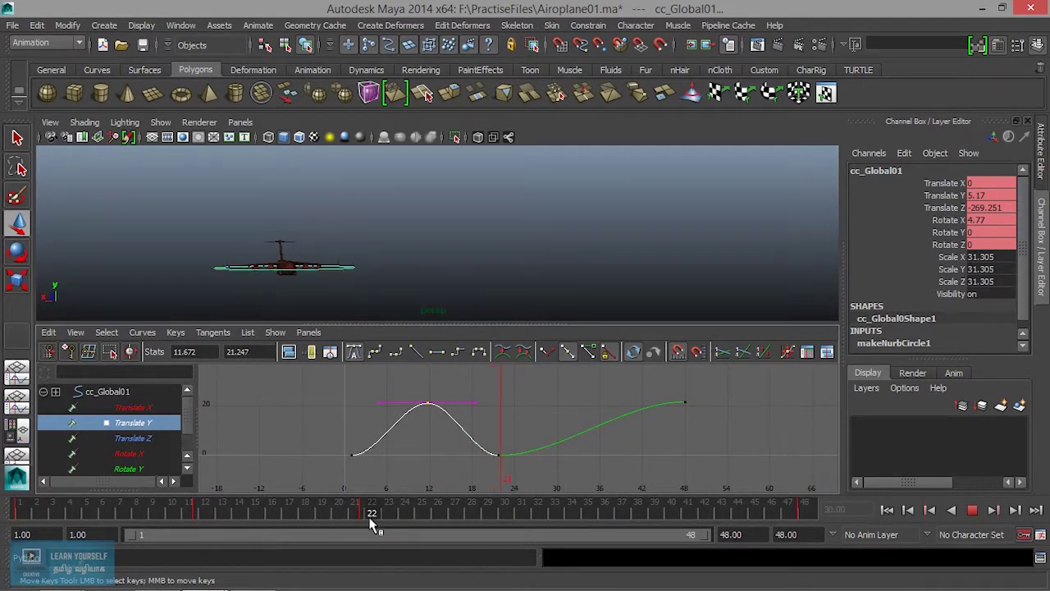
pyautogui.press('Escape')
# Snap the plane's keys in frames 23–27 to whole frames.
pyautogui.keyDown('shift'); pyautogui.moveTo(349, 515); pyautogui.dragTo(417, 521); pyautogui.keyUp('shift')
pyautogui.hotkey('alt', 'v')
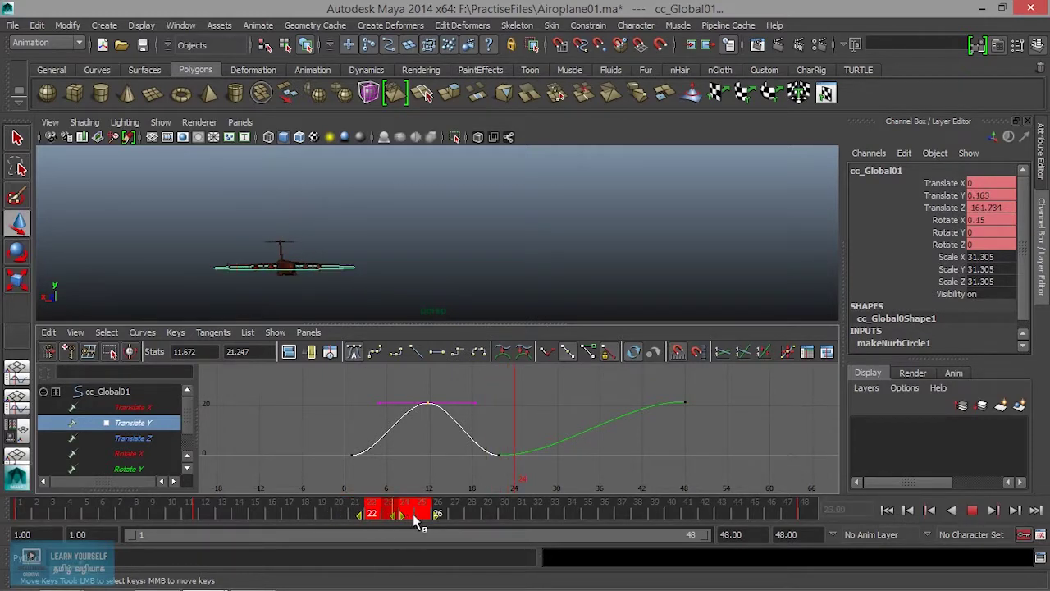
pyautogui.click(460, 514)
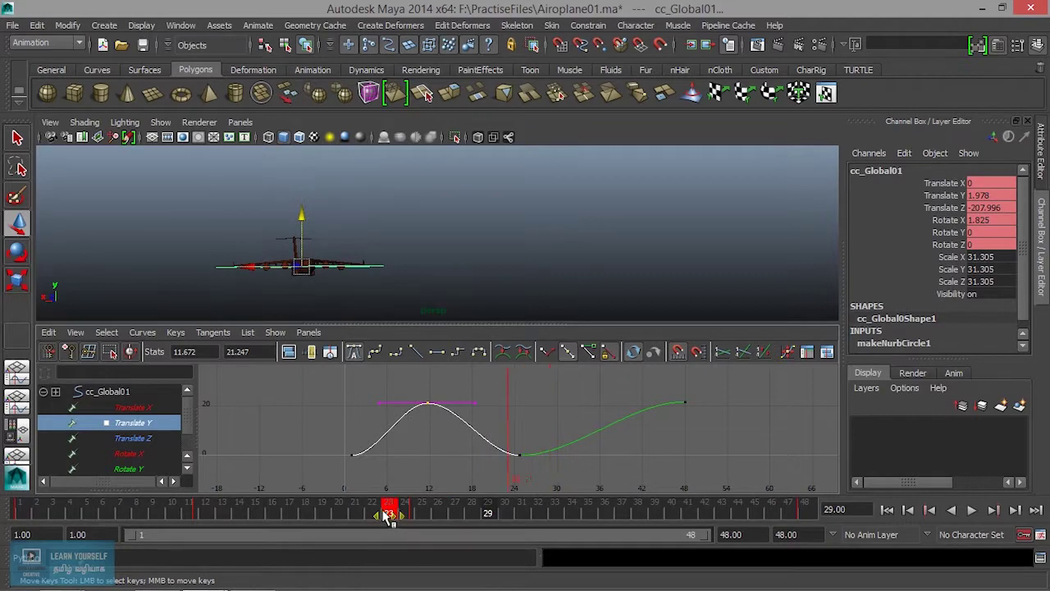
pyautogui.keyDown('shift'); pyautogui.moveTo(388, 515); pyautogui.dragTo(443, 516); pyautogui.keyUp('shift')
pyautogui.rightClick(443, 515)
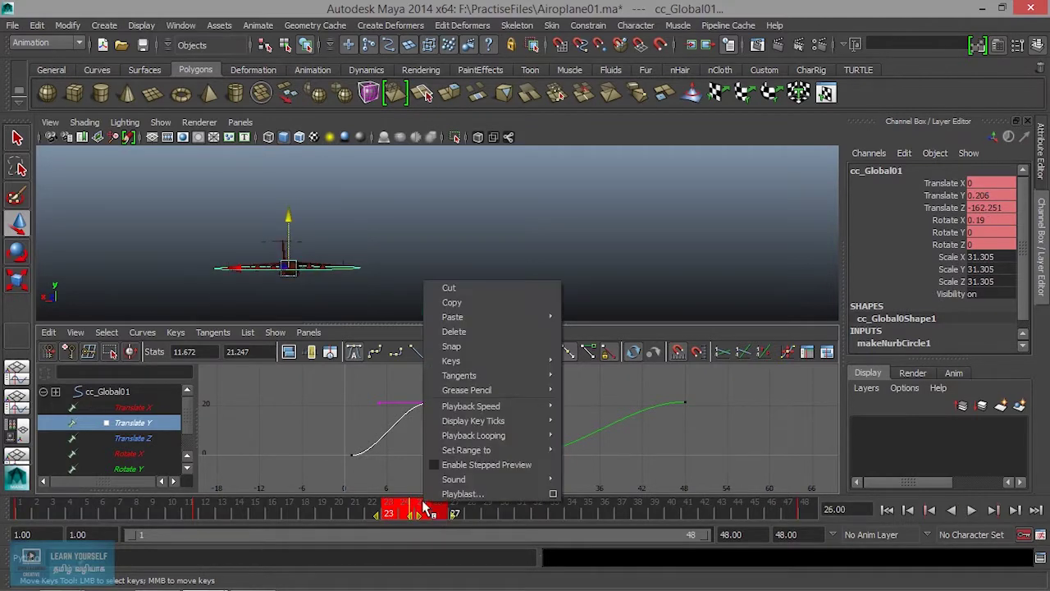
pyautogui.click(503, 351)
# Snap the plane's keys in frames 10–12 to whole frames.
pyautogui.moveTo(425, 518); pyautogui.dragTo(420, 513)
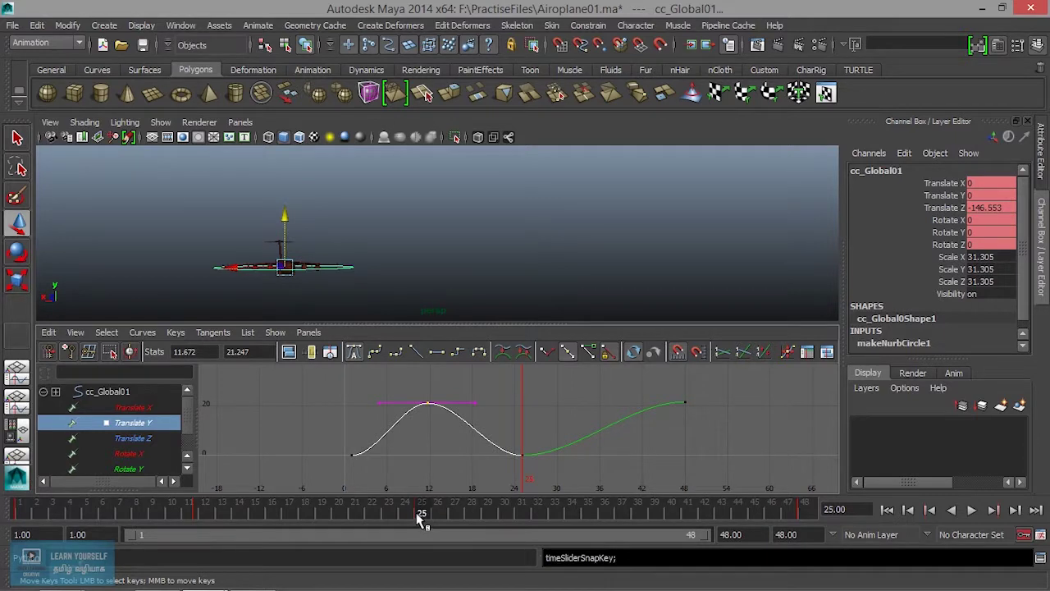
pyautogui.keyDown('shift'); pyautogui.moveTo(410, 514); pyautogui.dragTo(450, 510); pyautogui.keyUp('shift')
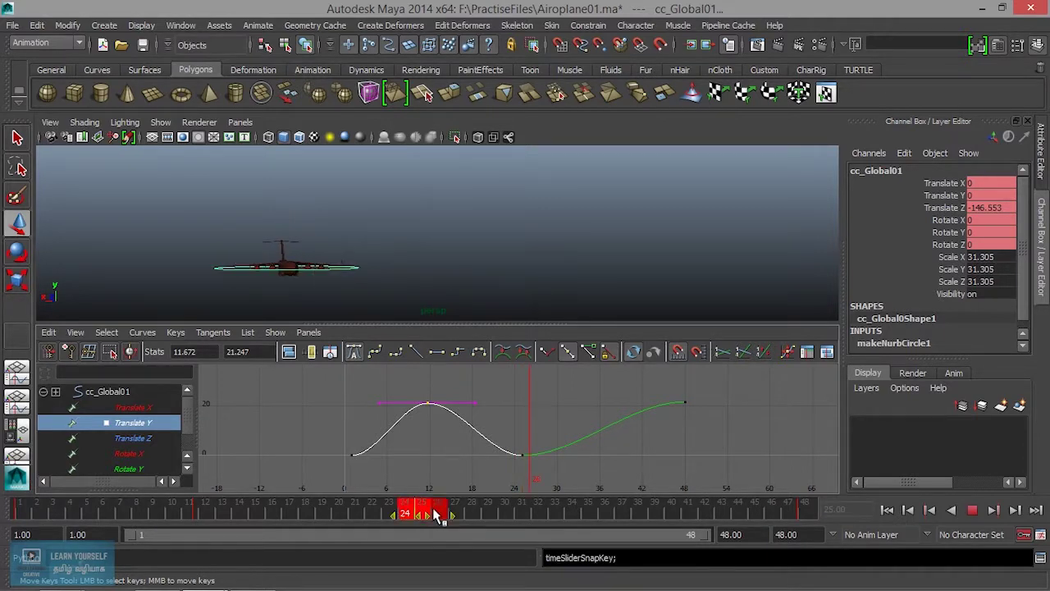
pyautogui.click(471, 513)
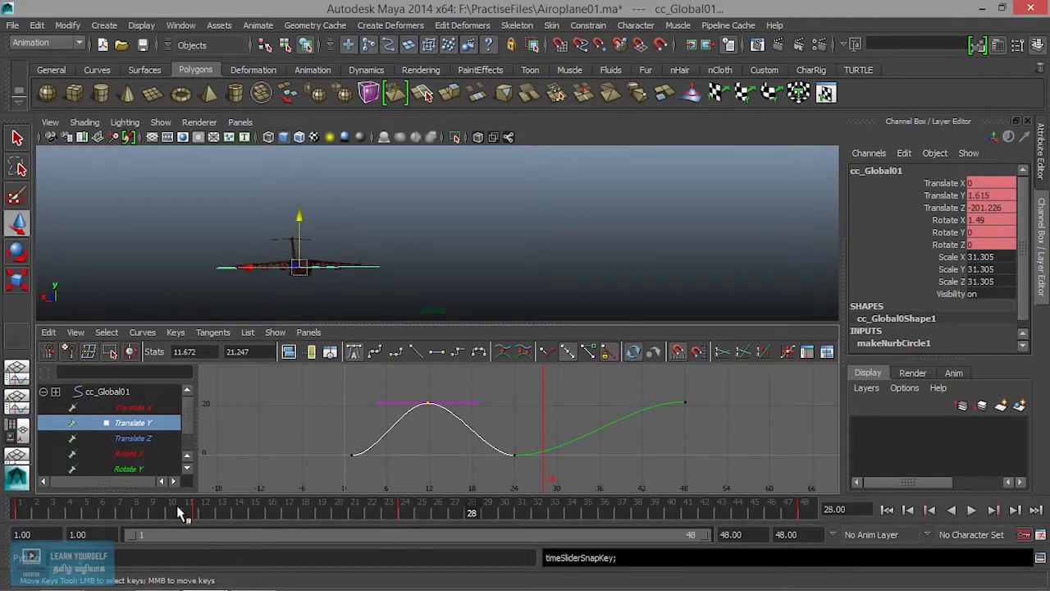
pyautogui.keyDown('shift'); pyautogui.moveTo(179, 514); pyautogui.dragTo(207, 514); pyautogui.keyUp('shift')
pyautogui.rightClick(207, 513)
pyautogui.click(245, 353)
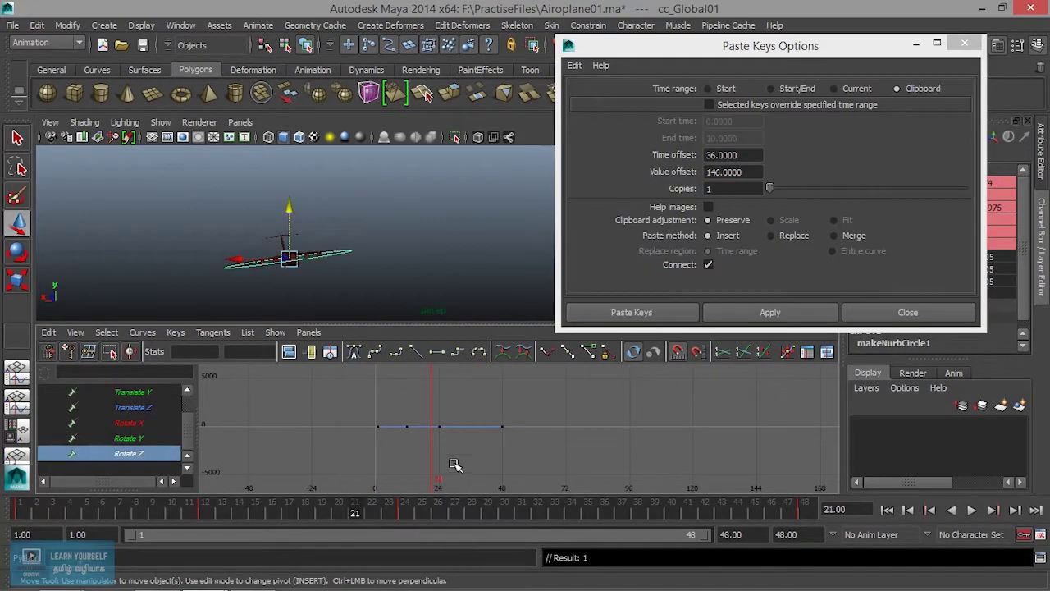
# Copy the Rotate Z key at frame 12 and reset the paste options to defaults.
pyautogui.scroll(-3, 456, 465)
pyautogui.moveTo(449, 429); pyautogui.dragTo(486, 479)
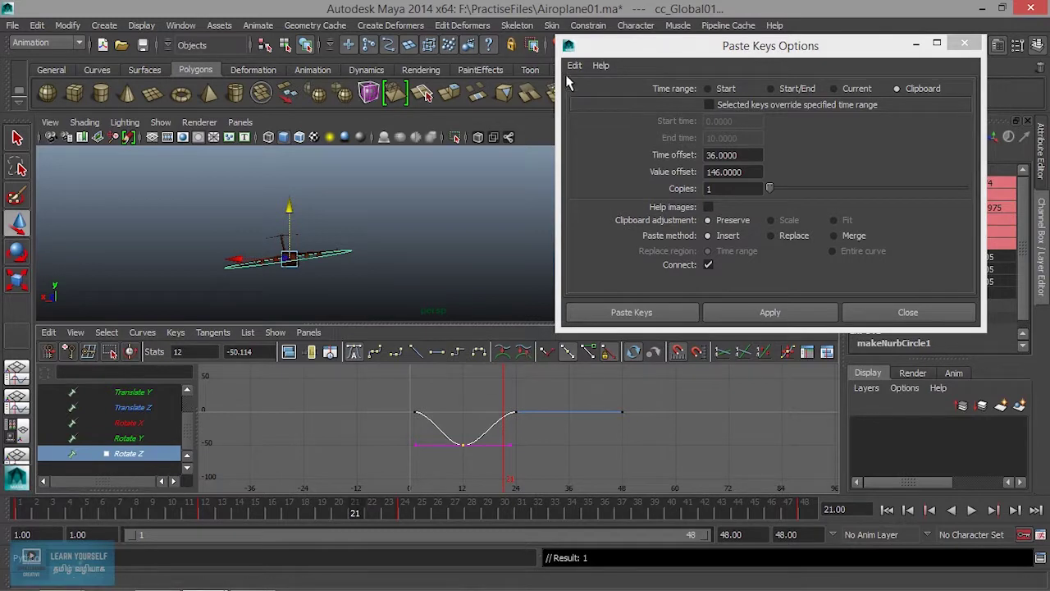
pyautogui.click(49, 332)
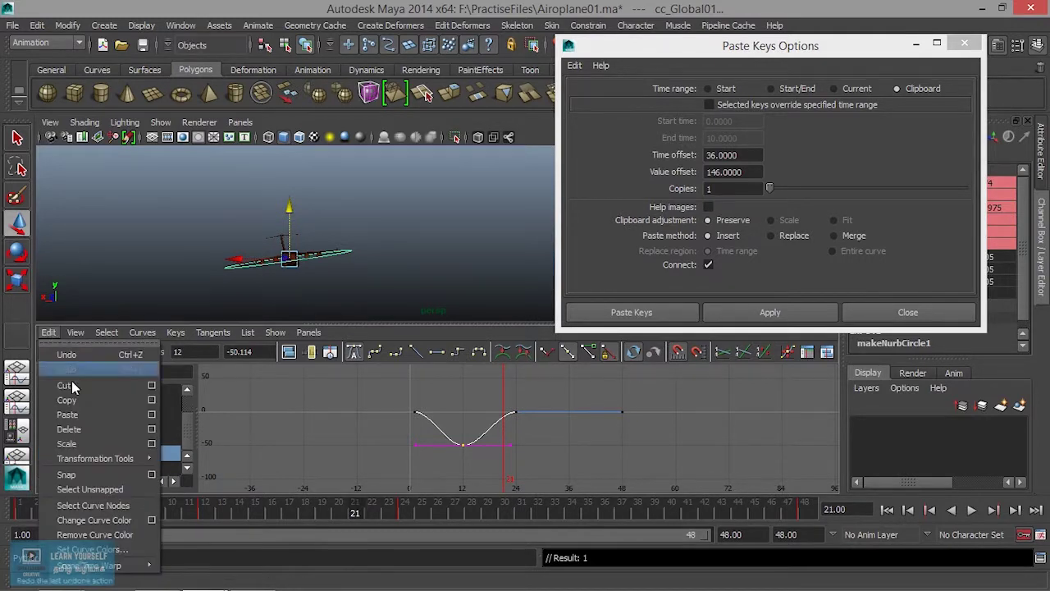
pyautogui.click(77, 400)
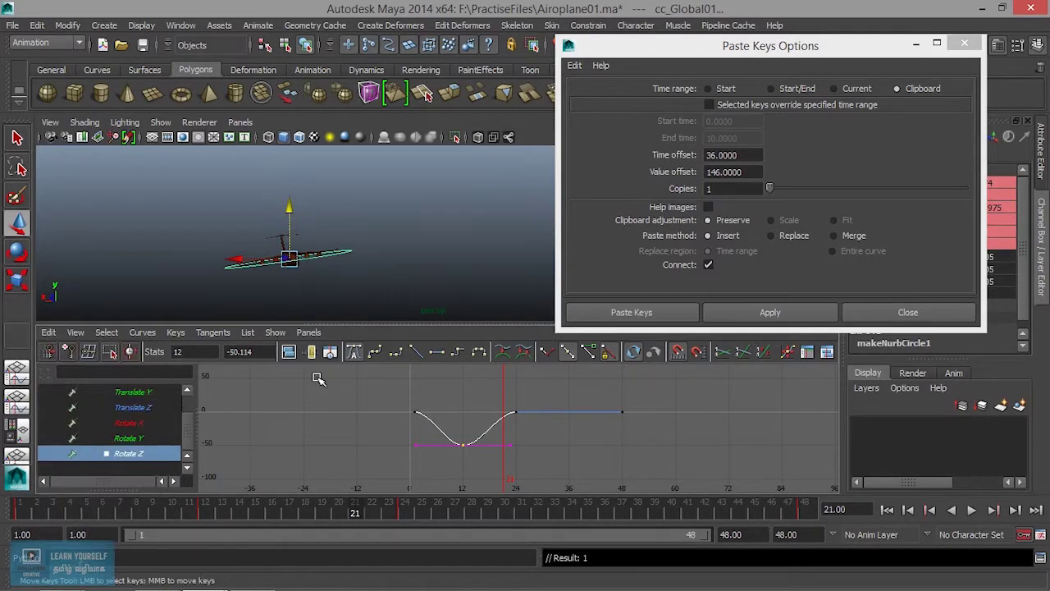
pyautogui.click(574, 67)
pyautogui.click(603, 97)
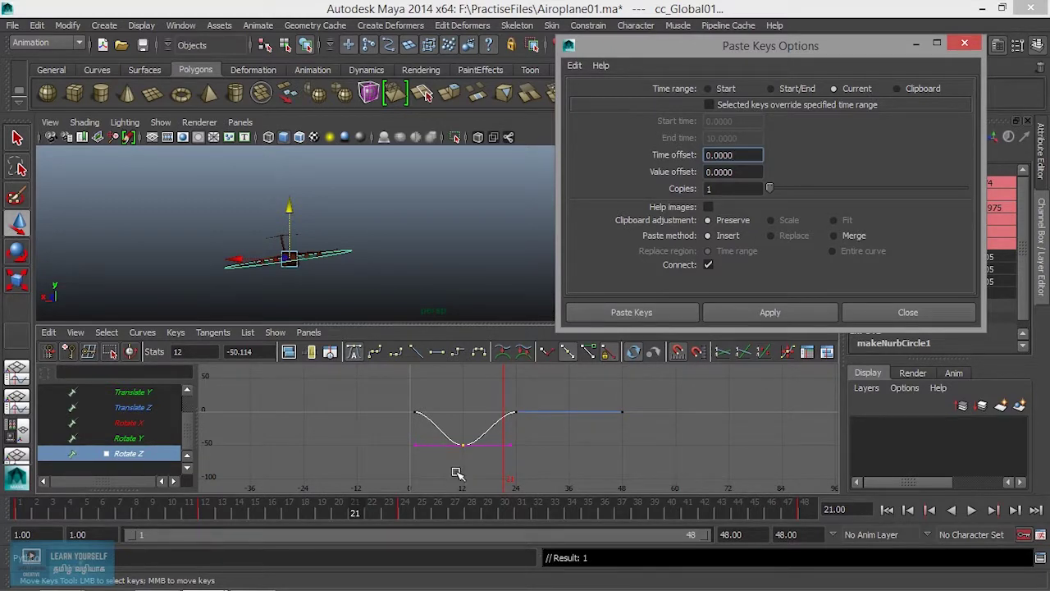
# Paste the copied Rotate Z key with a 36-frame time offset, then scrub to review the banking.
pyautogui.hotkey('alt', 'v')
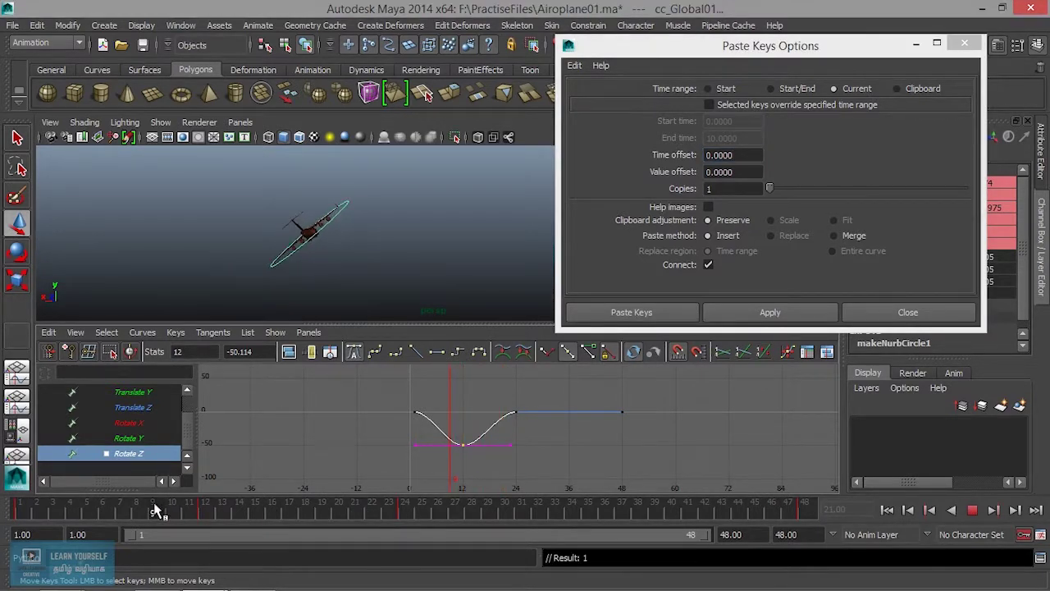
pyautogui.hotkey('alt', 'v')
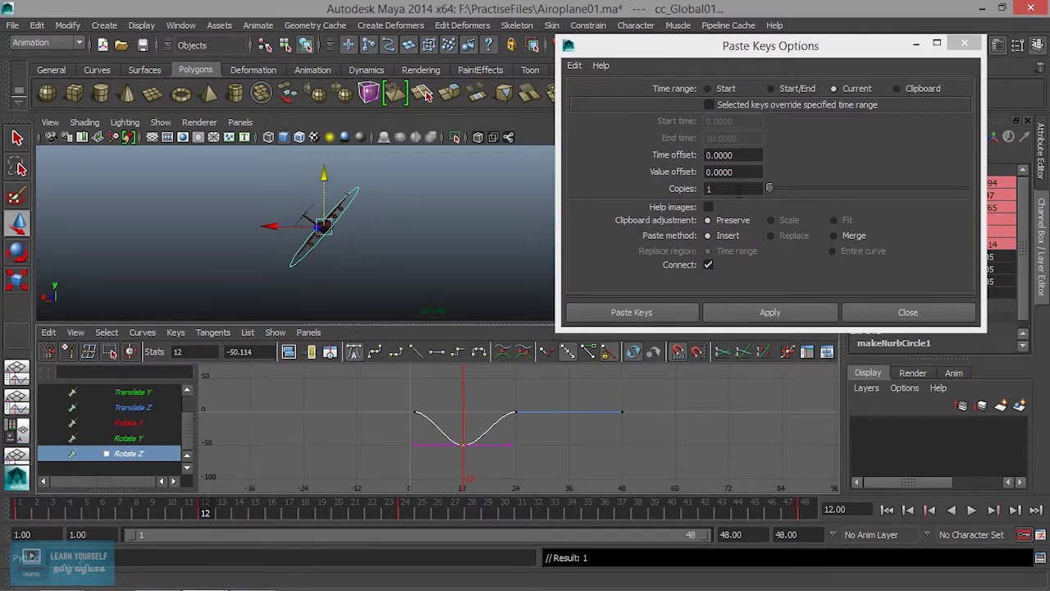
pyautogui.doubleClick(745, 156)
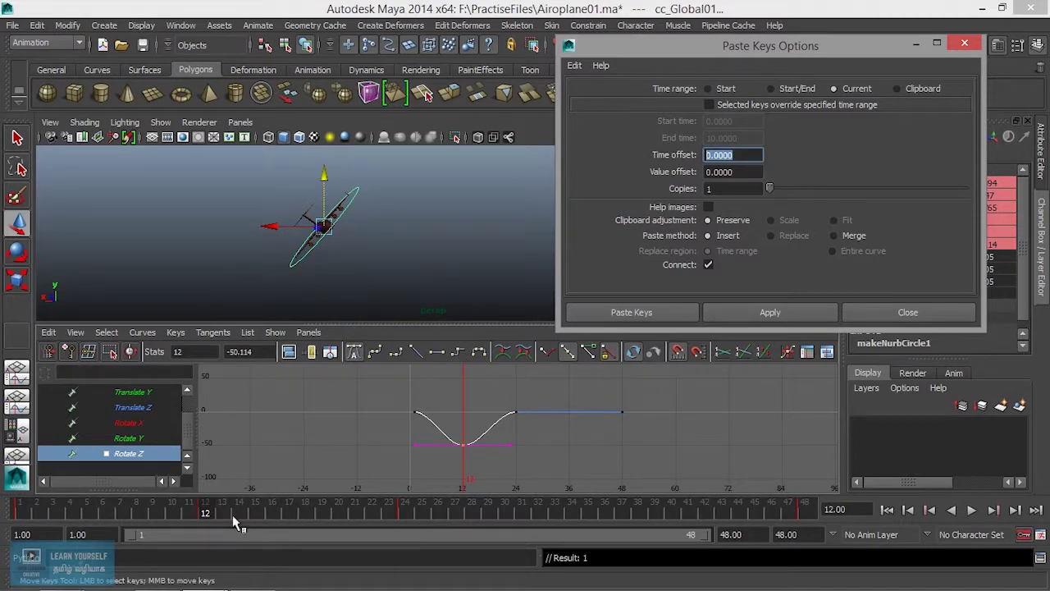
pyautogui.write('36')
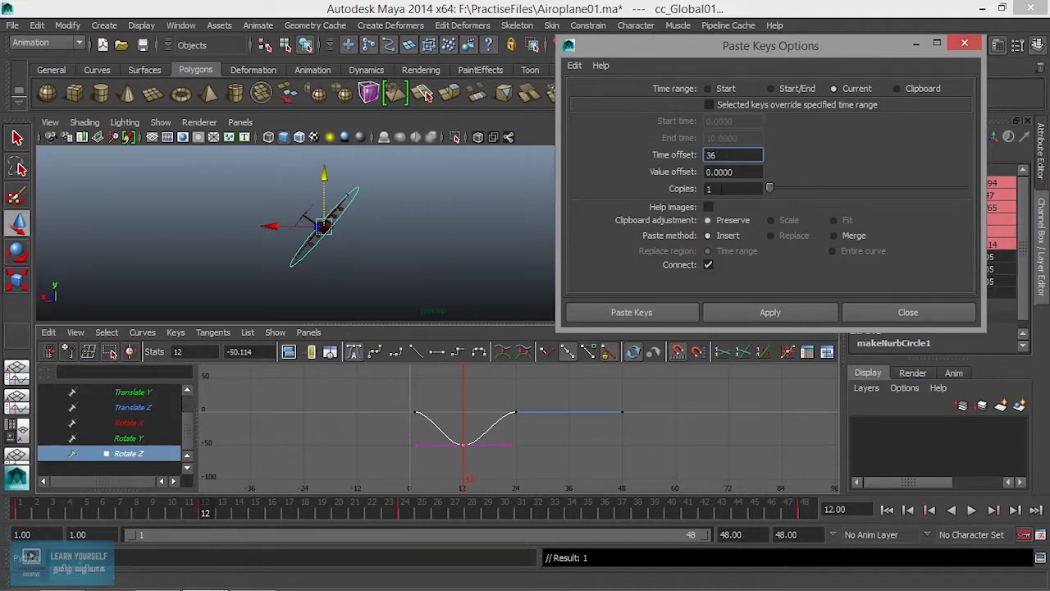
pyautogui.press('Tab')
pyautogui.write('50')
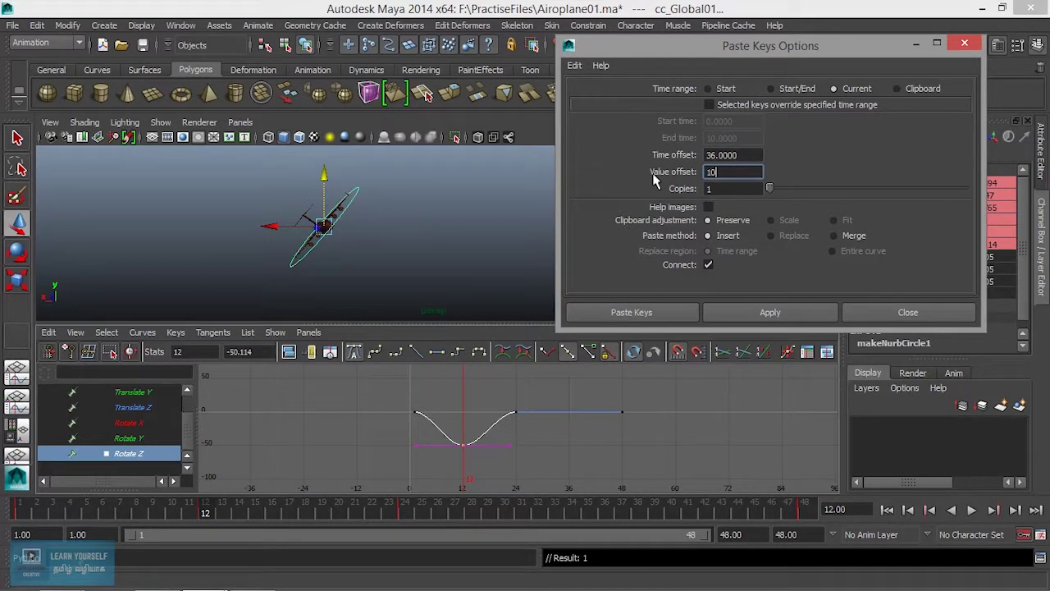
pyautogui.click(784, 312)
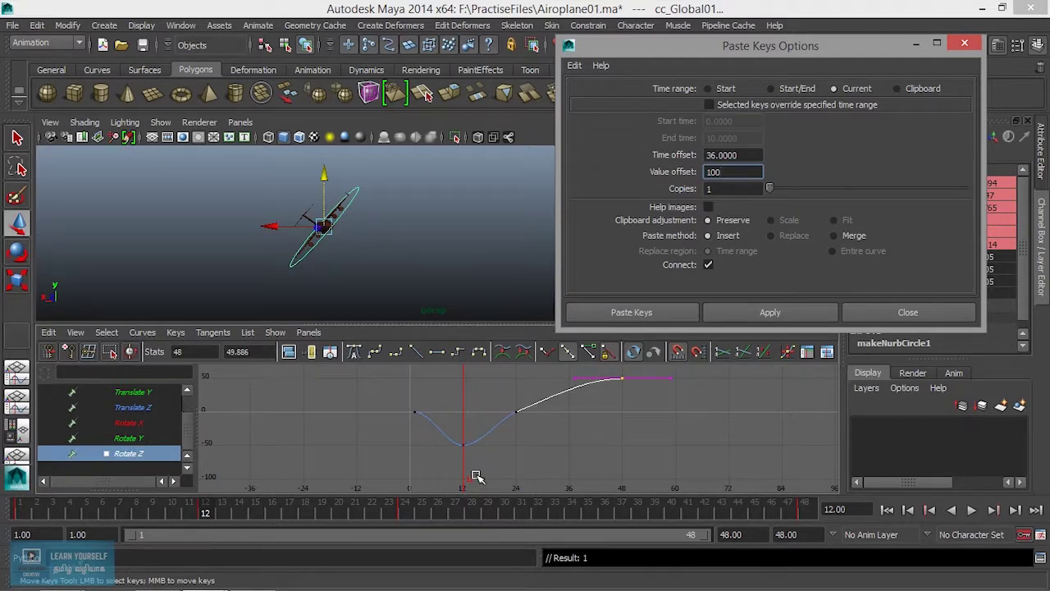
pyautogui.moveTo(261, 510)
pyautogui.mouseDown()
pyautogui.moveTo(505, 515)
pyautogui.moveTo(675, 497)
pyautogui.moveTo(25, 513)
pyautogui.moveTo(305, 512)
pyautogui.moveTo(558, 493)
pyautogui.moveTo(605, 499)
pyautogui.moveTo(439, 493)
pyautogui.moveTo(793, 481)
pyautogui.moveTo(20, 510)
pyautogui.mouseUp()
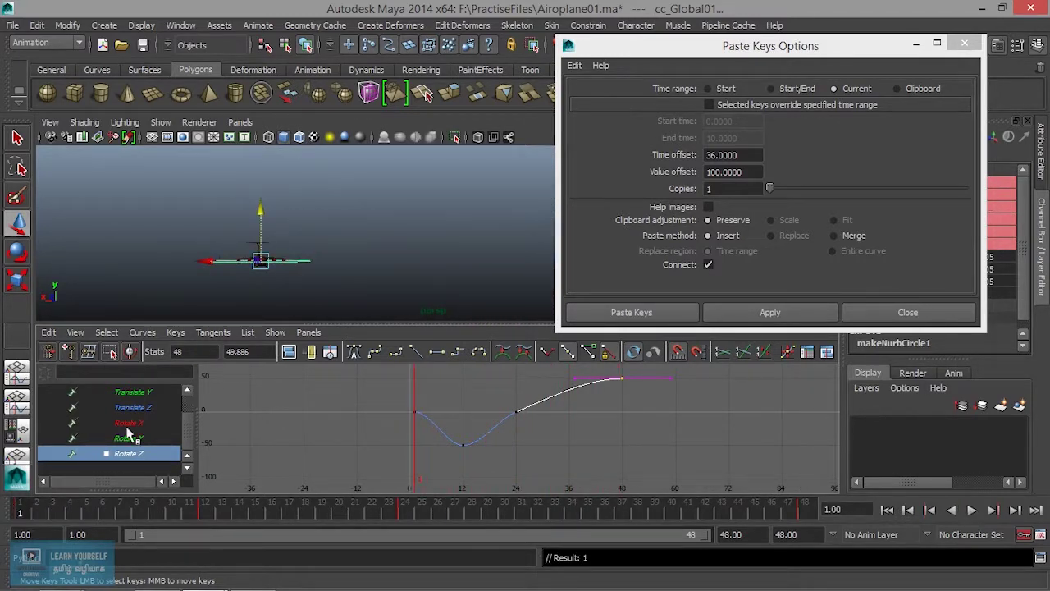
# Frame the Rotate Y and Rotate X curves and play back the flight.
pyautogui.click(131, 438)
pyautogui.moveTo(134, 516)
pyautogui.mouseDown()
pyautogui.moveTo(82, 517)
pyautogui.moveTo(173, 514)
pyautogui.mouseUp()
pyautogui.press('f')
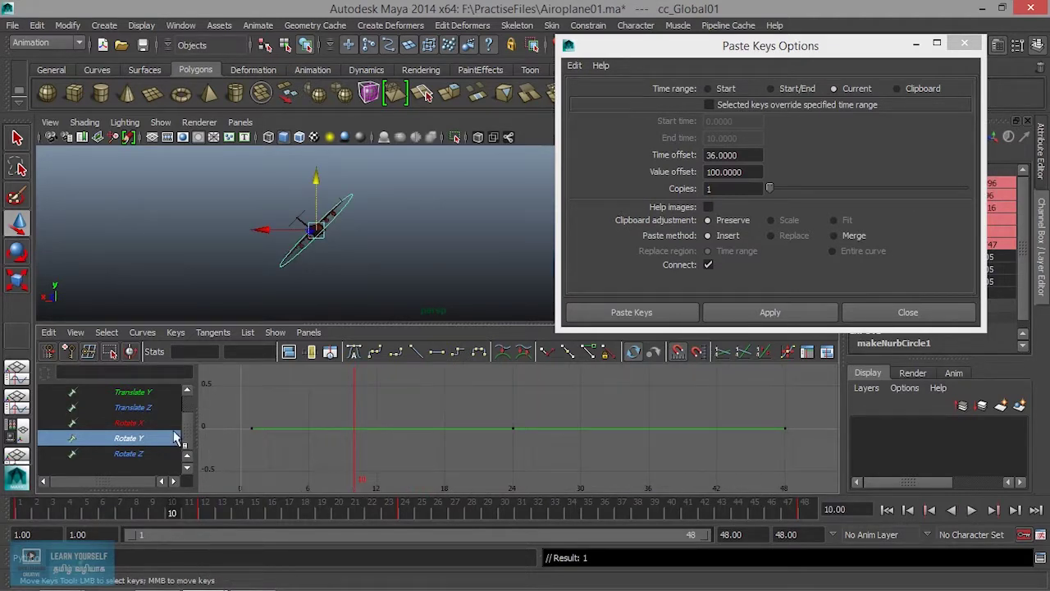
pyautogui.click(131, 423)
pyautogui.press('f')
pyautogui.hotkey('alt', 'v')
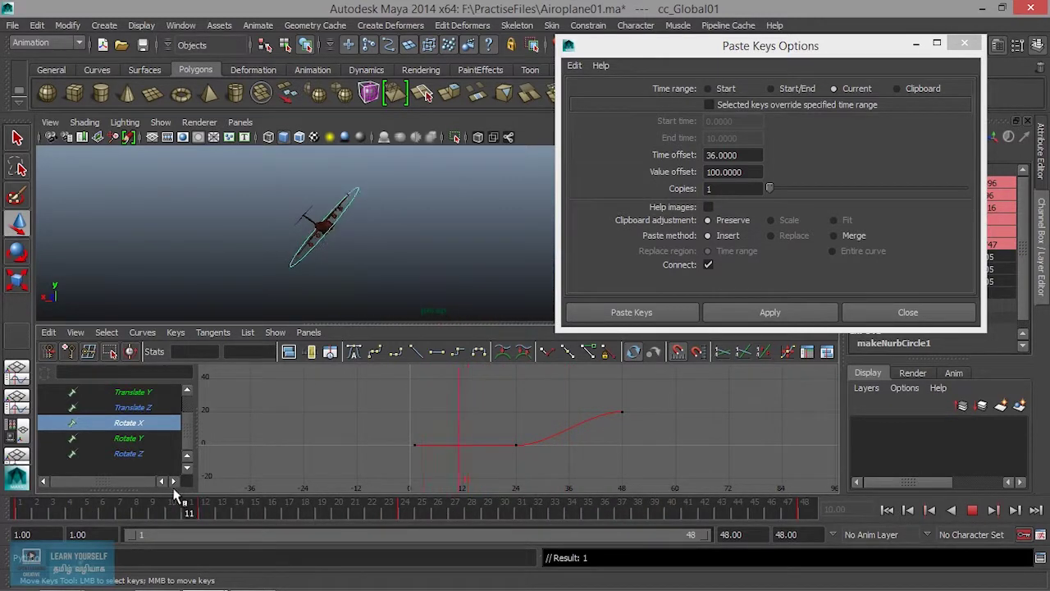
pyautogui.hotkey('alt', 'v')
# Fit the whole Translate Z curve in view and play back the flight.
pyautogui.click(132, 407)
pyautogui.press('a')
pyautogui.hotkey('alt', 'v')
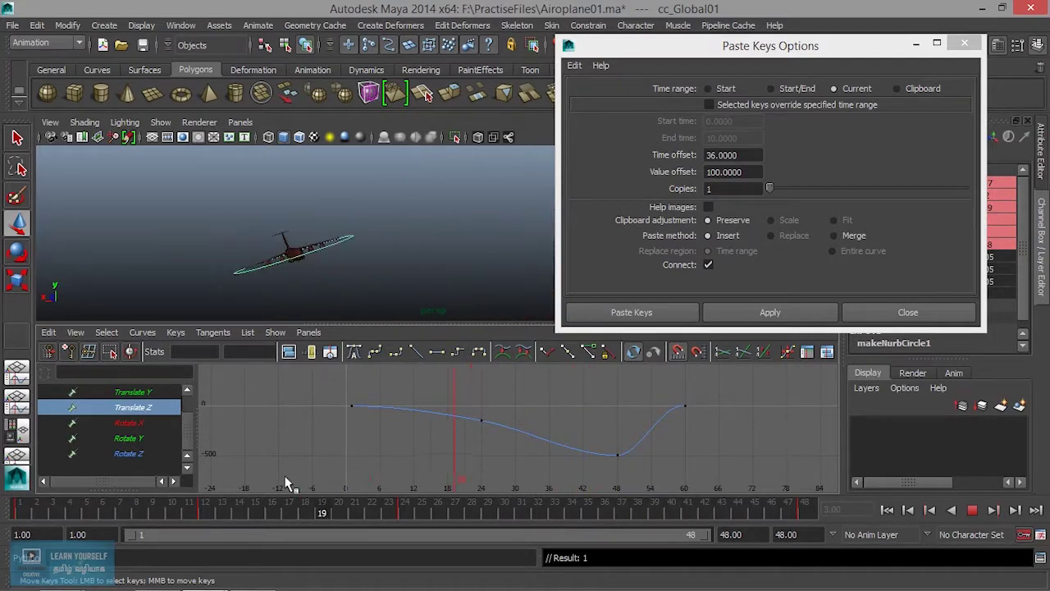
pyautogui.hotkey('alt', 'v')
# Frame the Translate Y curve, play it back, and select its peak key at frame 12.
pyautogui.click(133, 392)
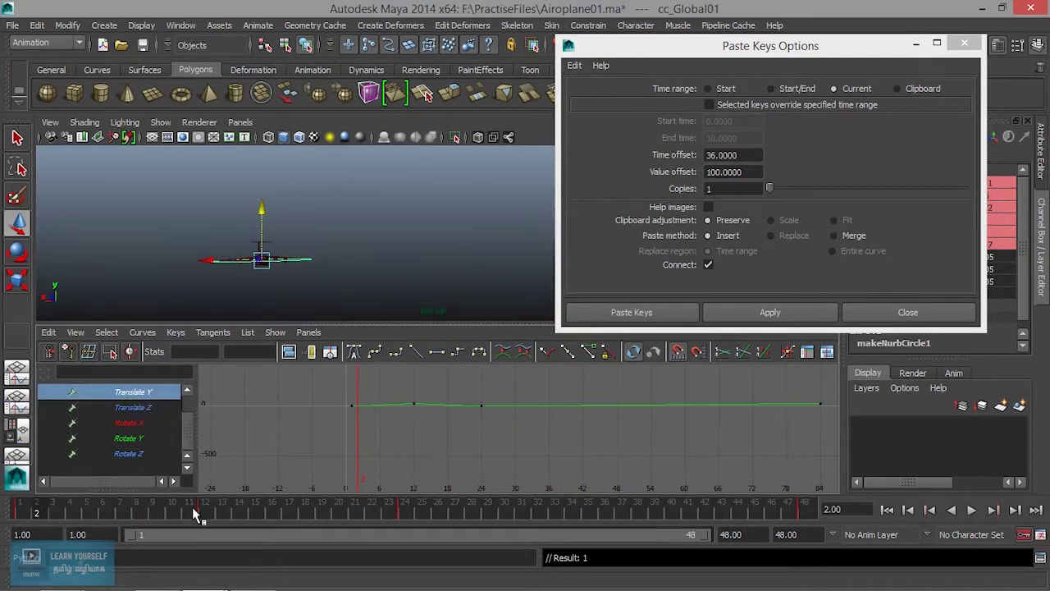
pyautogui.moveTo(197, 514); pyautogui.dragTo(172, 513)
pyautogui.press('f')
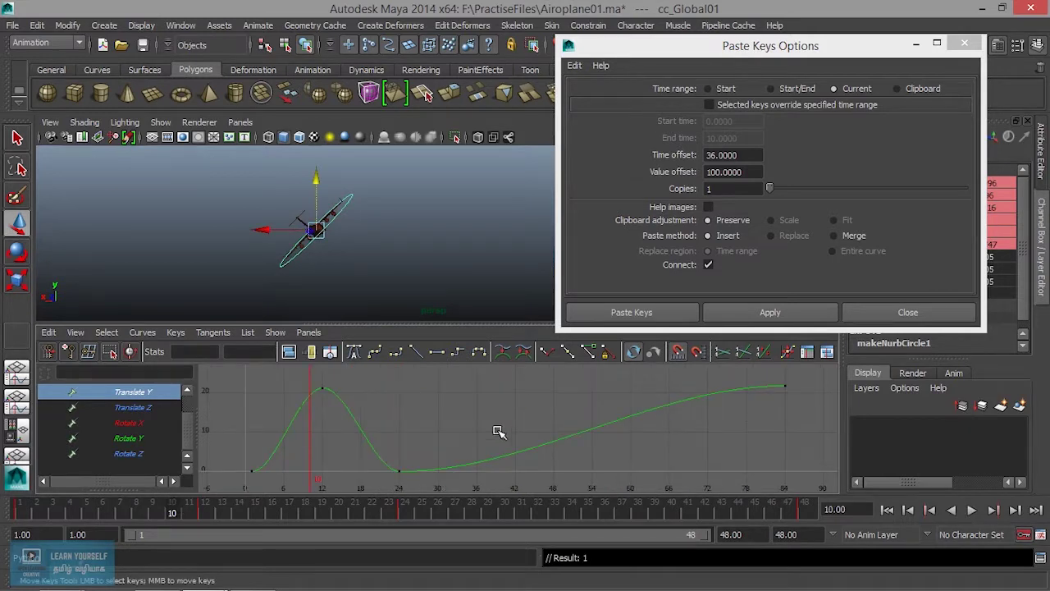
pyautogui.scroll(-3, 391, 465)
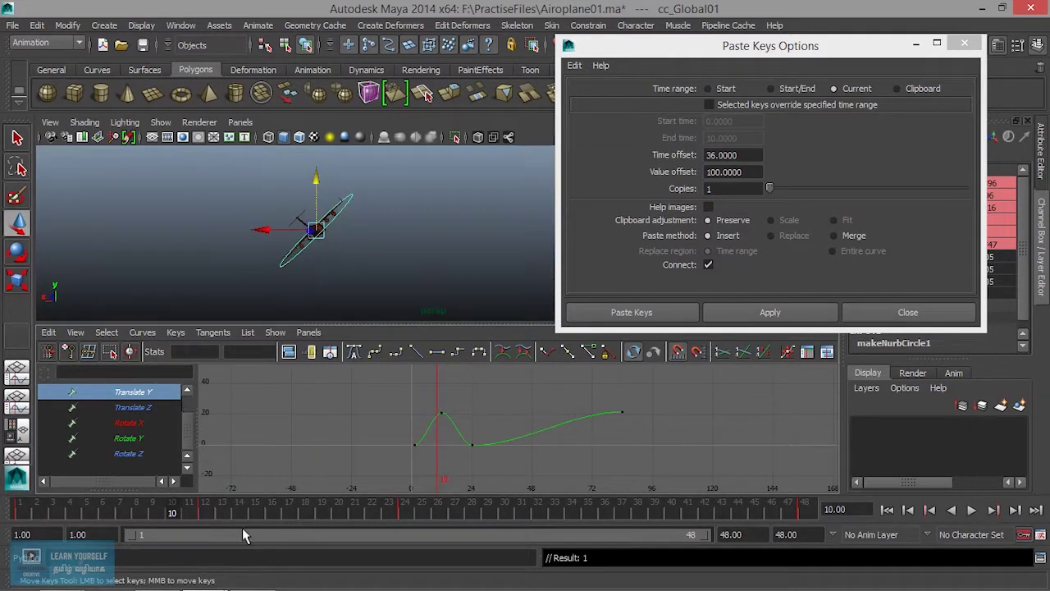
pyautogui.hotkey('alt', 'v')
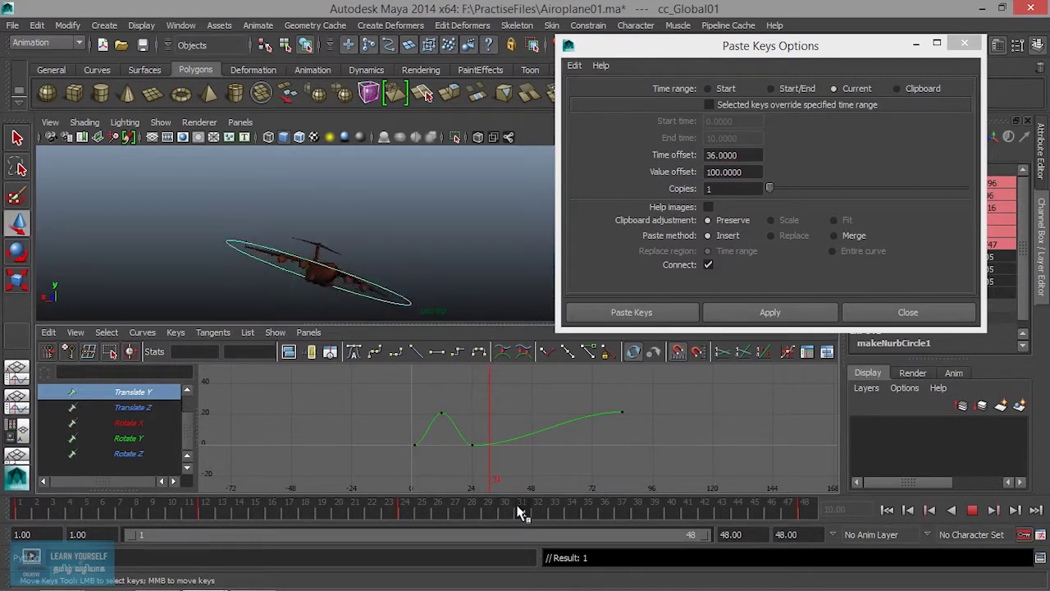
pyautogui.click(362, 513)
pyautogui.moveTo(425, 390); pyautogui.dragTo(461, 435)
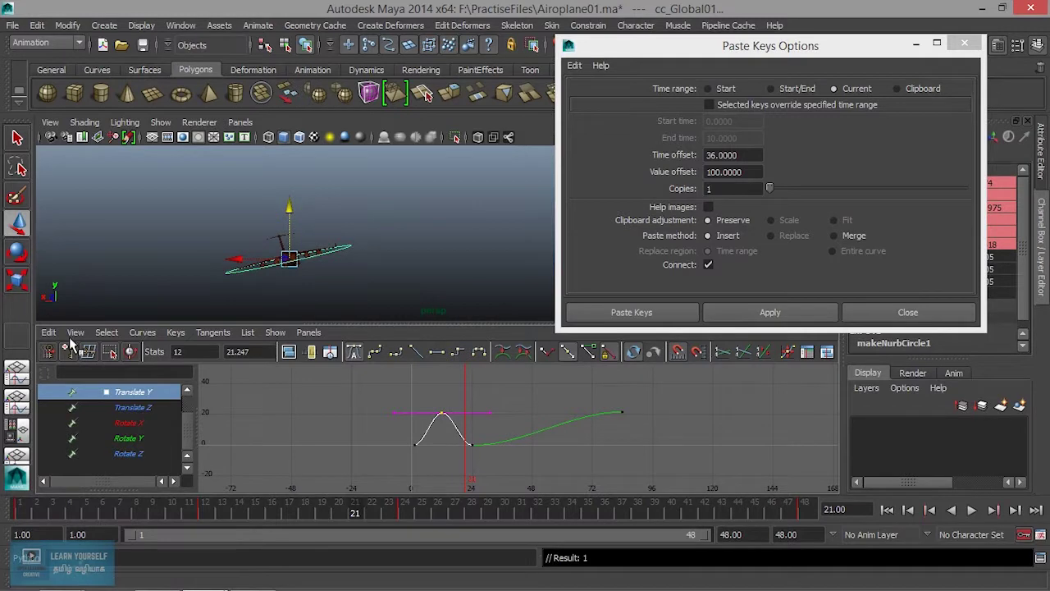
# Copy the Translate Y peak key and reset the paste offsets to zero.
pyautogui.click(49, 333)
pyautogui.click(81, 402)
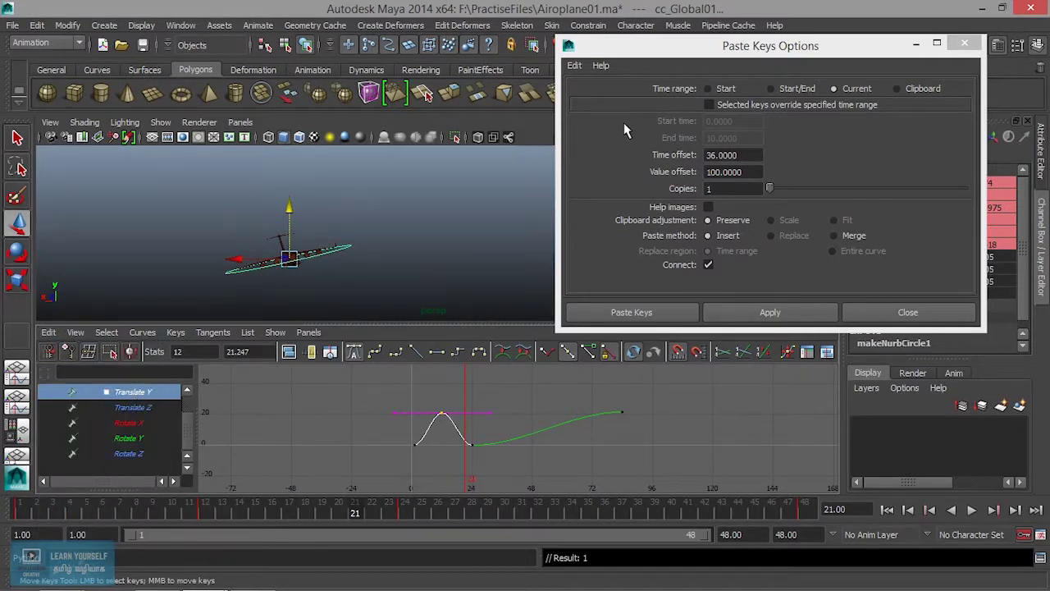
pyautogui.click(574, 66)
pyautogui.click(603, 101)
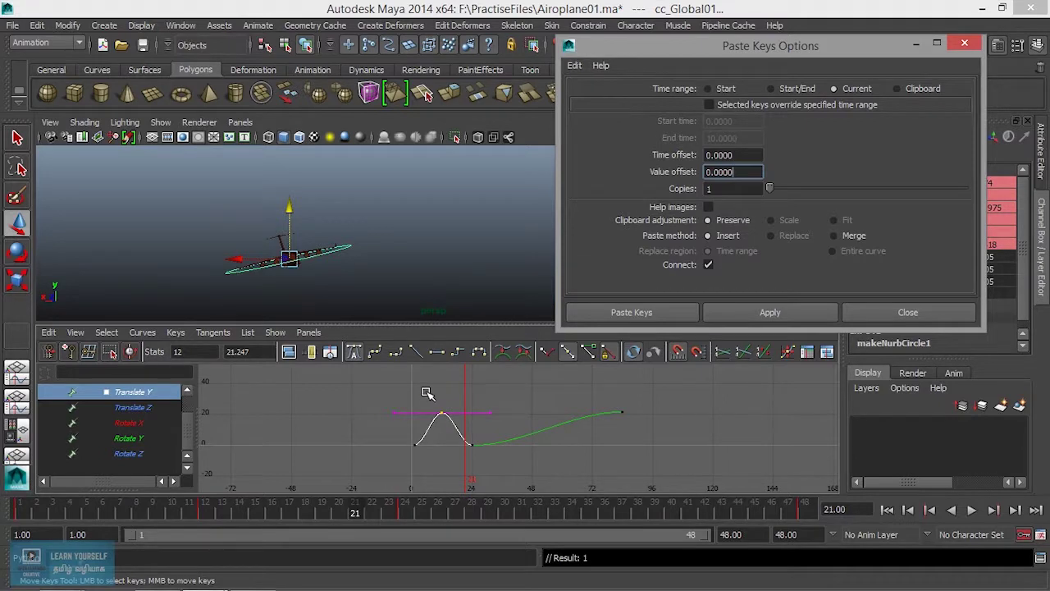
pyautogui.moveTo(397, 513); pyautogui.dragTo(206, 512)
# Paste the peak with time offset 36 and value offset -42, then play it back.
pyautogui.moveTo(748, 155); pyautogui.dragTo(624, 163)
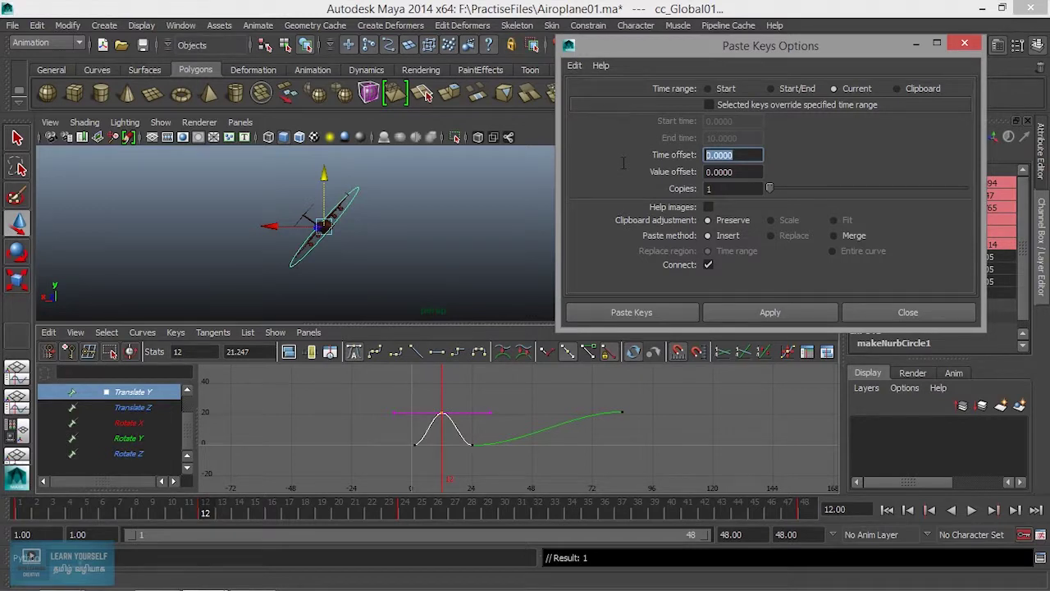
pyautogui.write('36')
pyautogui.click(548, 352)
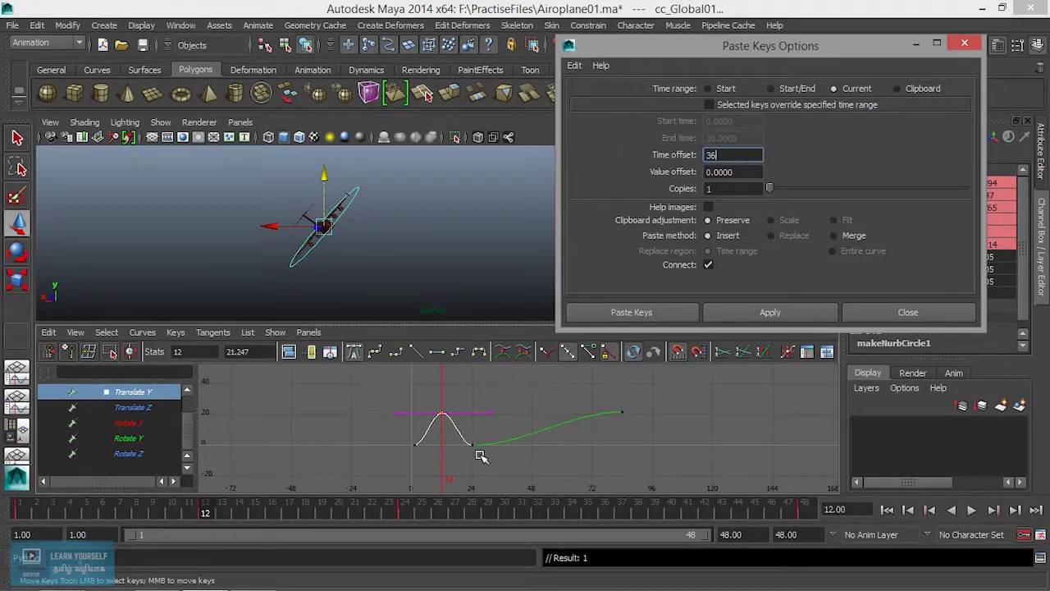
pyautogui.press('Tab')
pyautogui.write('-42')
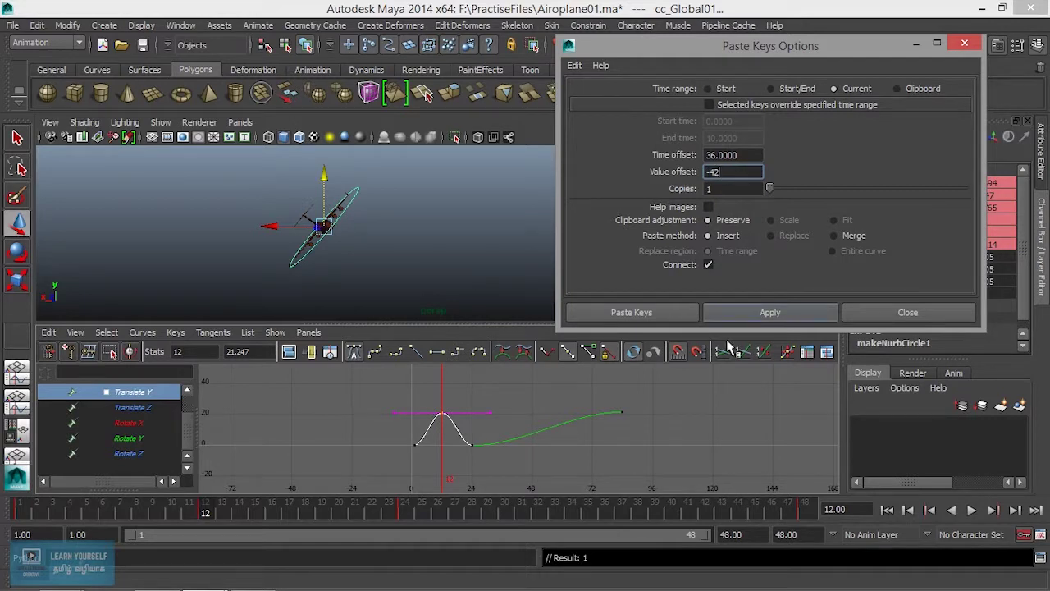
pyautogui.click(755, 313)
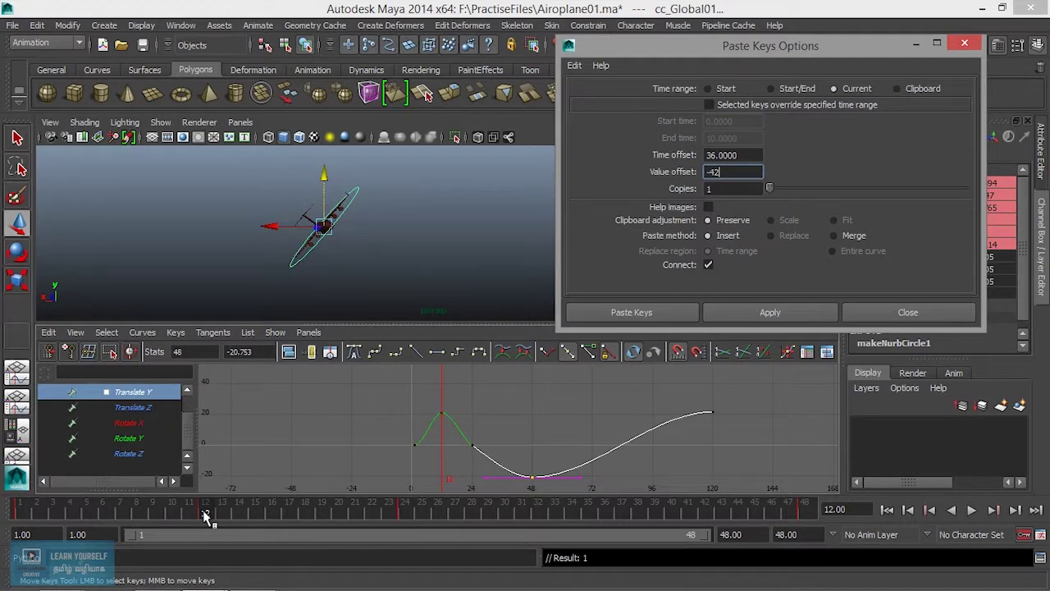
pyautogui.press('Return')
pyautogui.hotkey('alt', 'v')
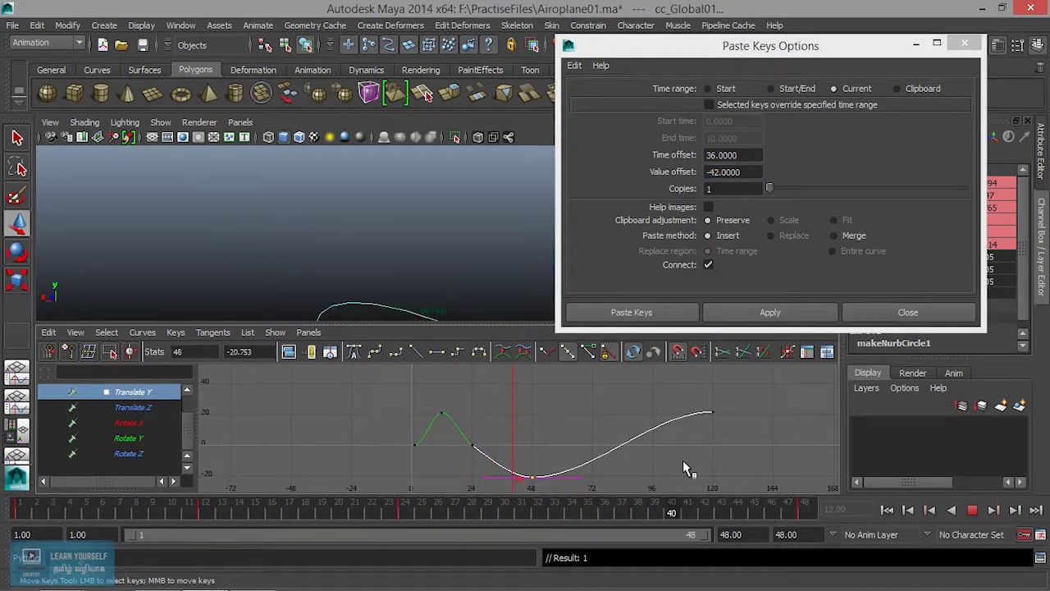
pyautogui.moveTo(599, 506)
pyautogui.mouseDown()
pyautogui.moveTo(321, 510)
pyautogui.moveTo(389, 510)
pyautogui.moveTo(373, 523)
pyautogui.mouseUp()
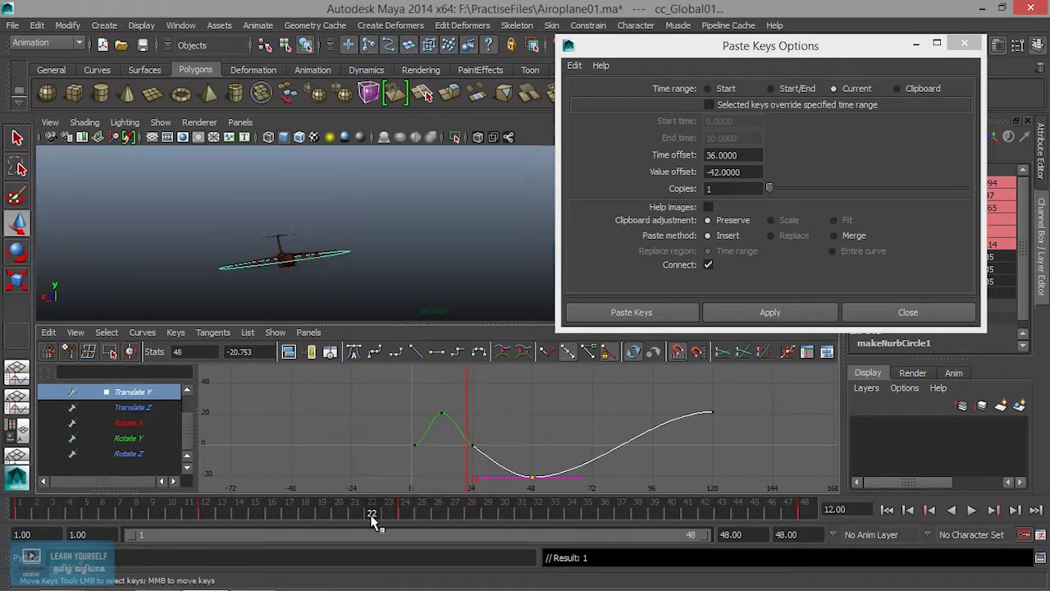
pyautogui.click(449, 279)
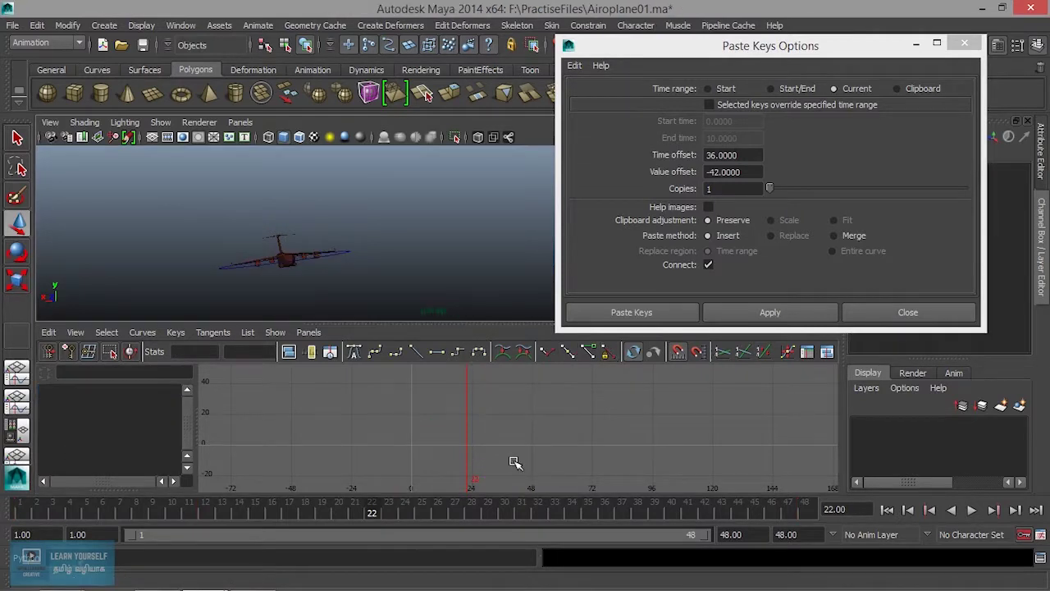
# Delete the low Translate Y key at frame 48, then select the frame-12 peak key.
pyautogui.click(345, 257)
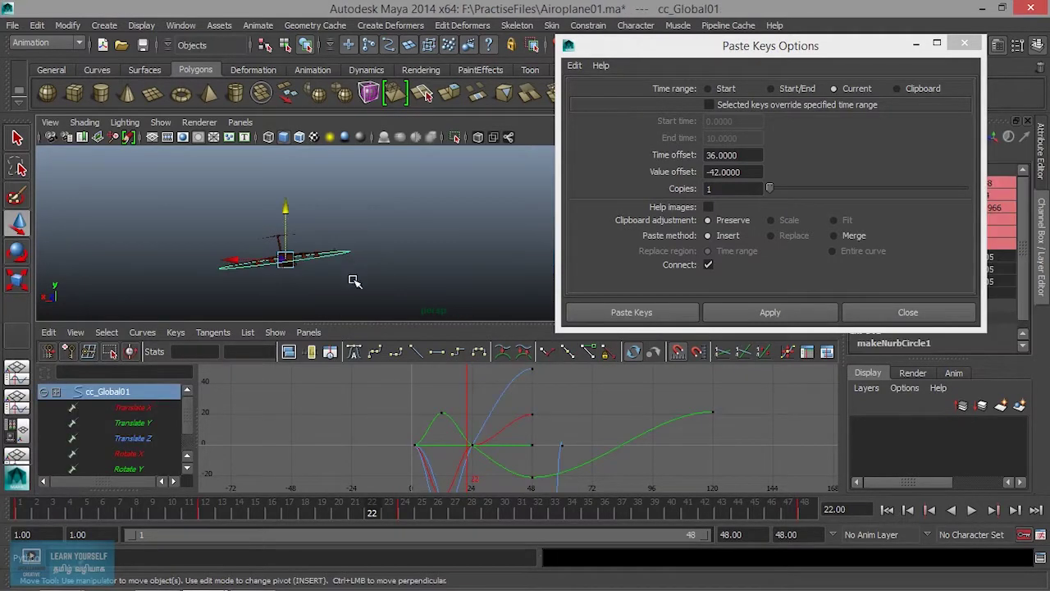
pyautogui.click(138, 439)
pyautogui.click(144, 423)
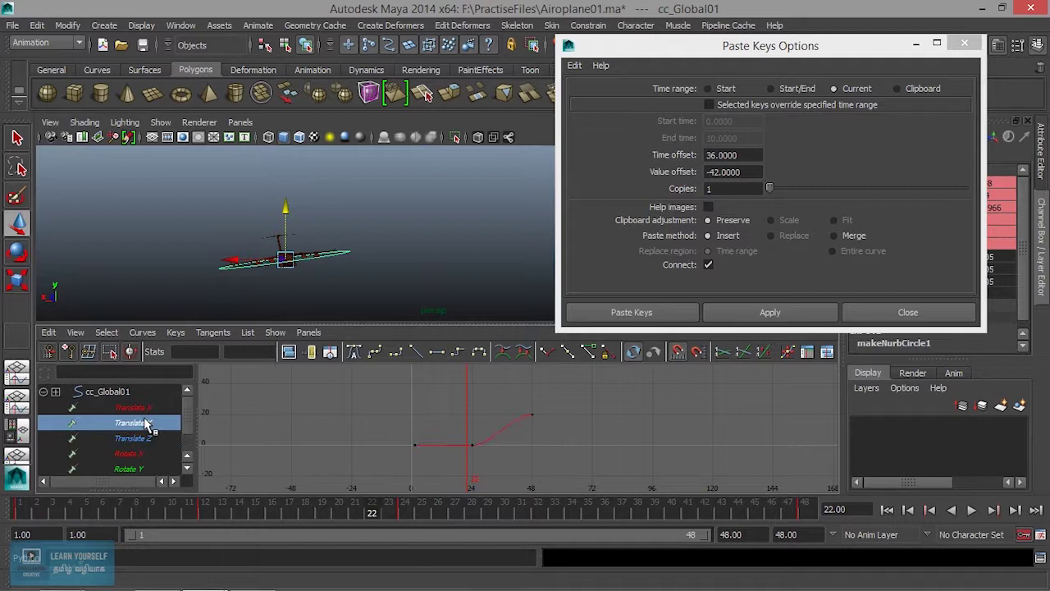
pyautogui.moveTo(512, 464); pyautogui.dragTo(542, 486)
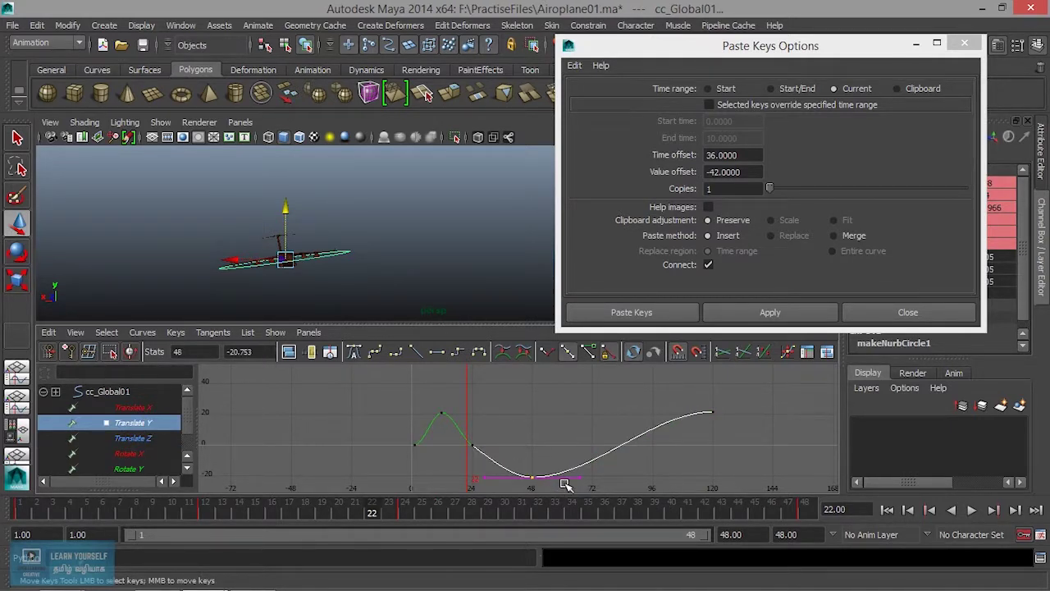
pyautogui.click(566, 484)
pyautogui.click(131, 453)
pyautogui.click(146, 422)
pyautogui.moveTo(512, 461); pyautogui.dragTo(550, 489)
pyautogui.press('Delete')
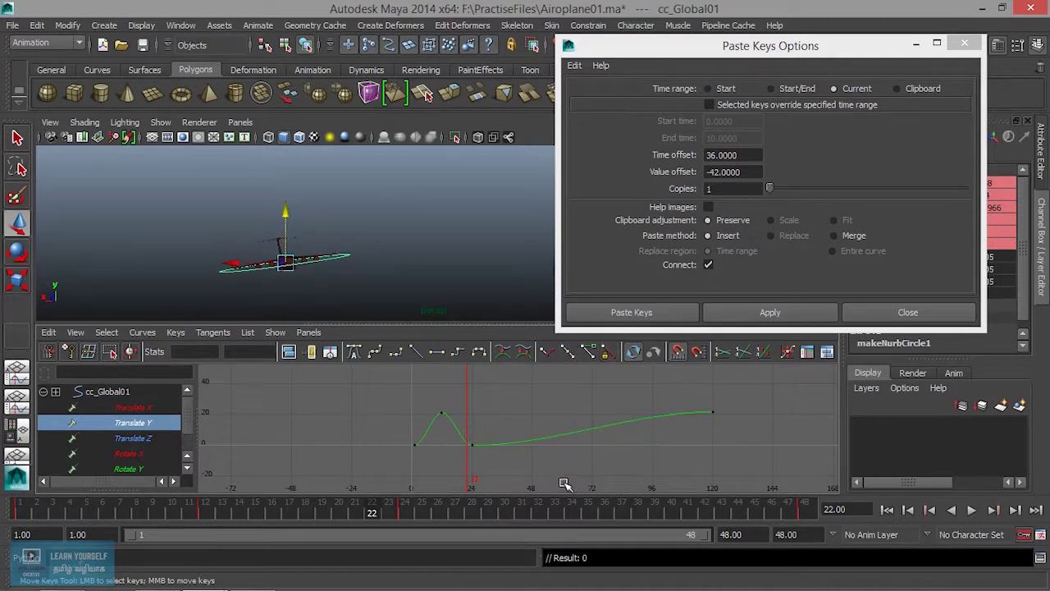
pyautogui.moveTo(373, 513); pyautogui.dragTo(212, 515)
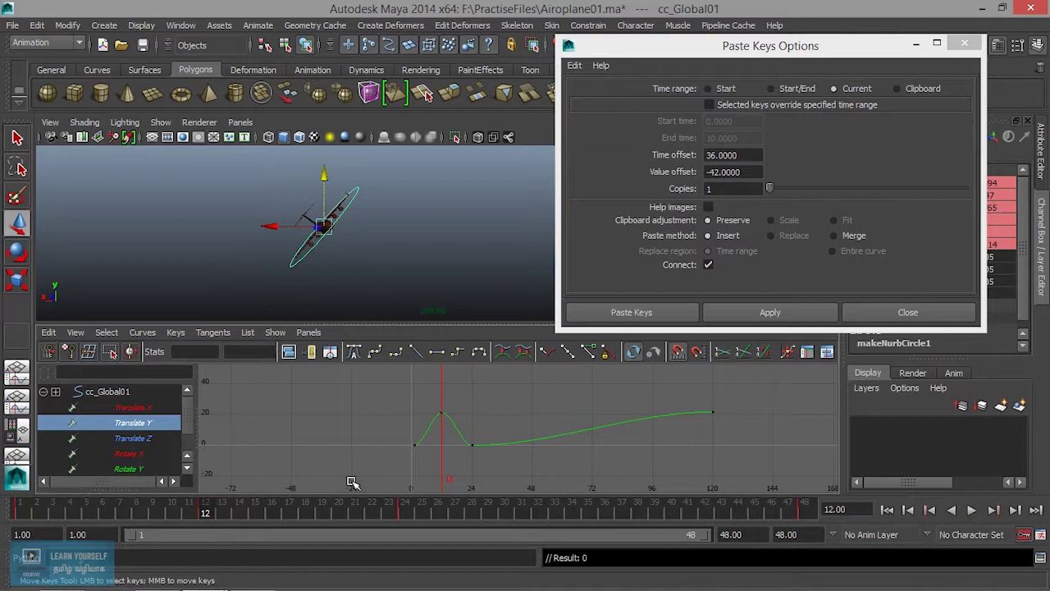
pyautogui.moveTo(428, 390); pyautogui.dragTo(459, 443)
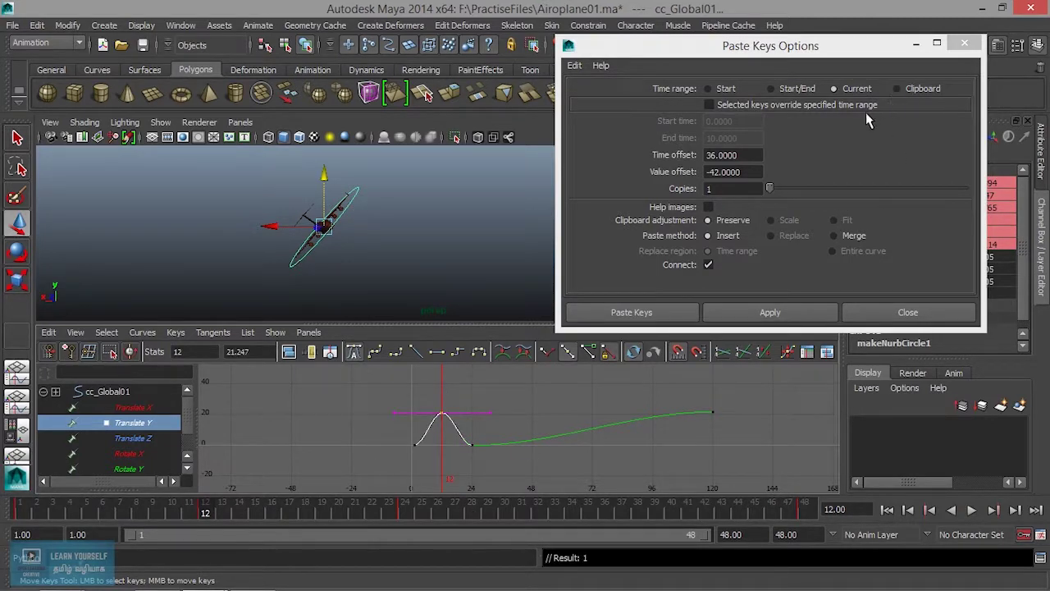
# Paste the peak again with offsets 36 and -42, and slide the low key to frame 36.
pyautogui.click(744, 315)
pyautogui.moveTo(241, 515)
pyautogui.mouseDown()
pyautogui.moveTo(794, 521)
pyautogui.moveTo(675, 511)
pyautogui.moveTo(774, 512)
pyautogui.moveTo(712, 529)
pyautogui.moveTo(805, 530)
pyautogui.moveTo(678, 534)
pyautogui.moveTo(422, 512)
pyautogui.moveTo(587, 519)
pyautogui.moveTo(570, 518)
pyautogui.moveTo(680, 509)
pyautogui.moveTo(498, 510)
pyautogui.moveTo(617, 523)
pyautogui.moveTo(601, 520)
pyautogui.mouseUp()
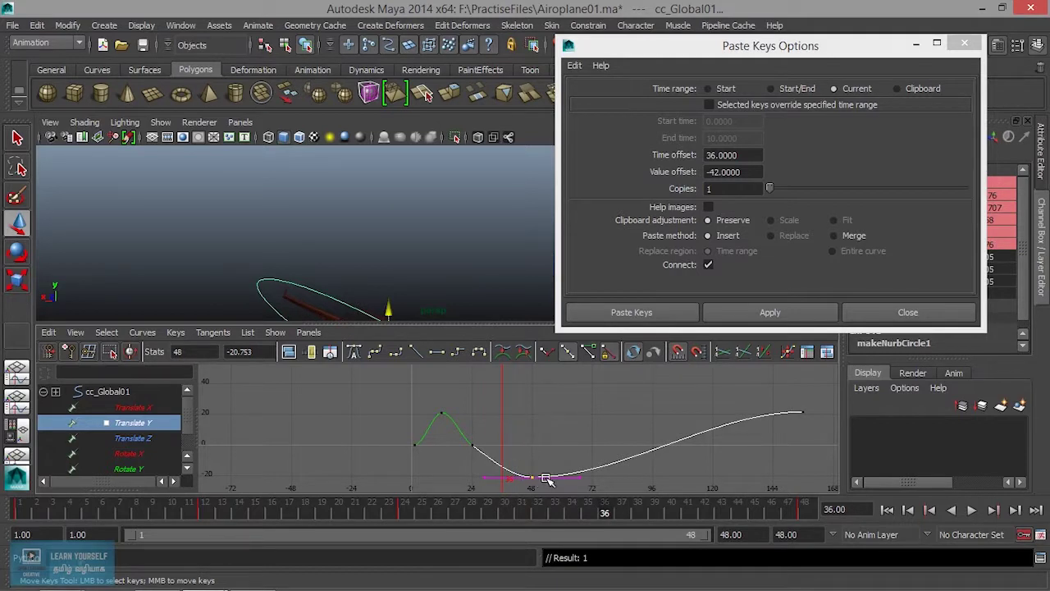
pyautogui.moveTo(552, 476); pyautogui.dragTo(519, 474, button='middle')
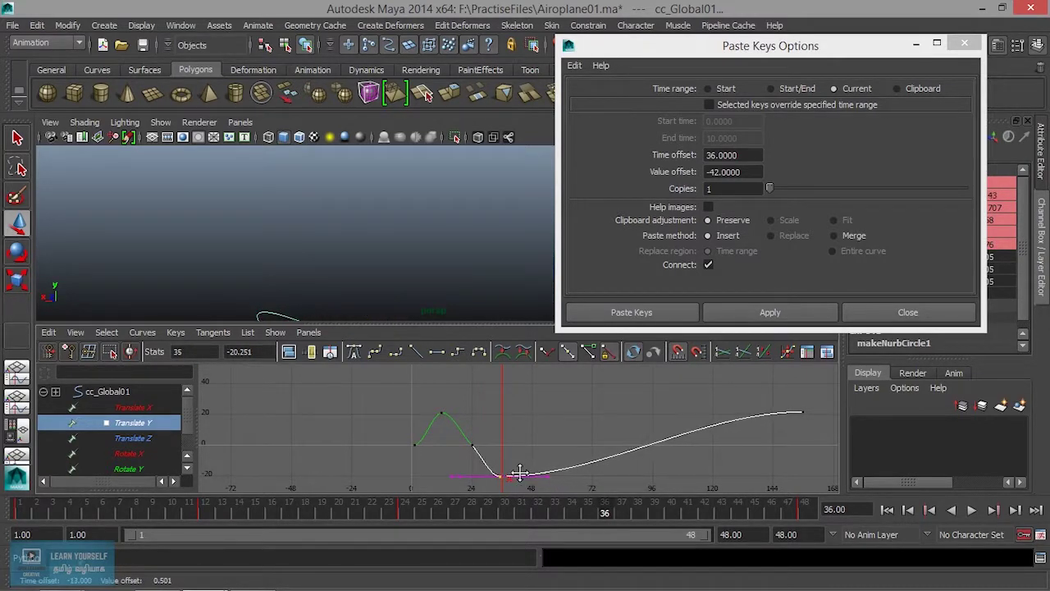
pyautogui.moveTo(519, 473); pyautogui.dragTo(520, 473, button='middle')
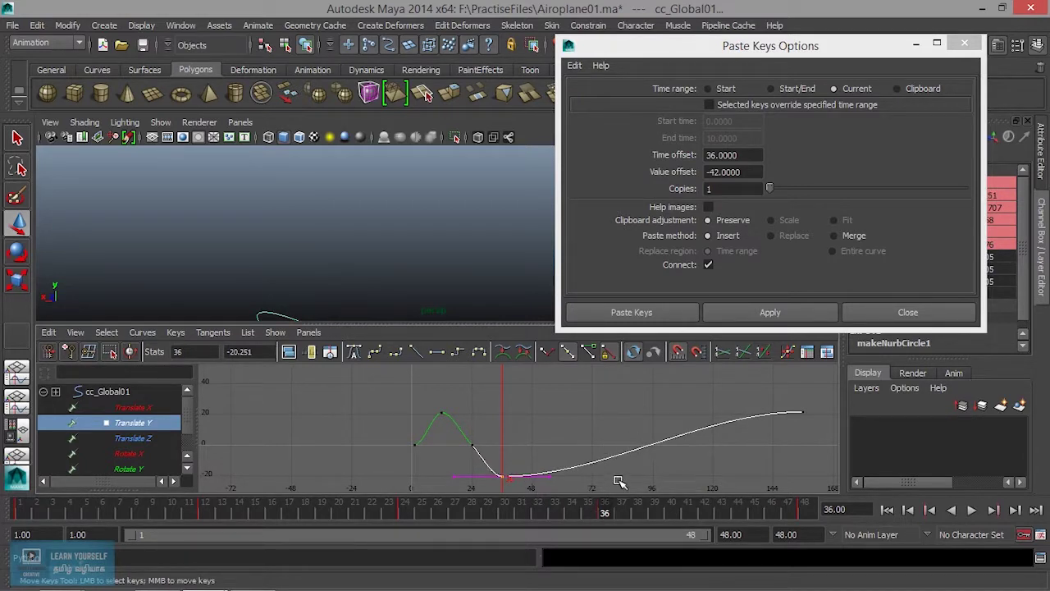
# Copy the last Translate Y key, play back the flight, and close Paste Keys Options.
pyautogui.click(788, 411)
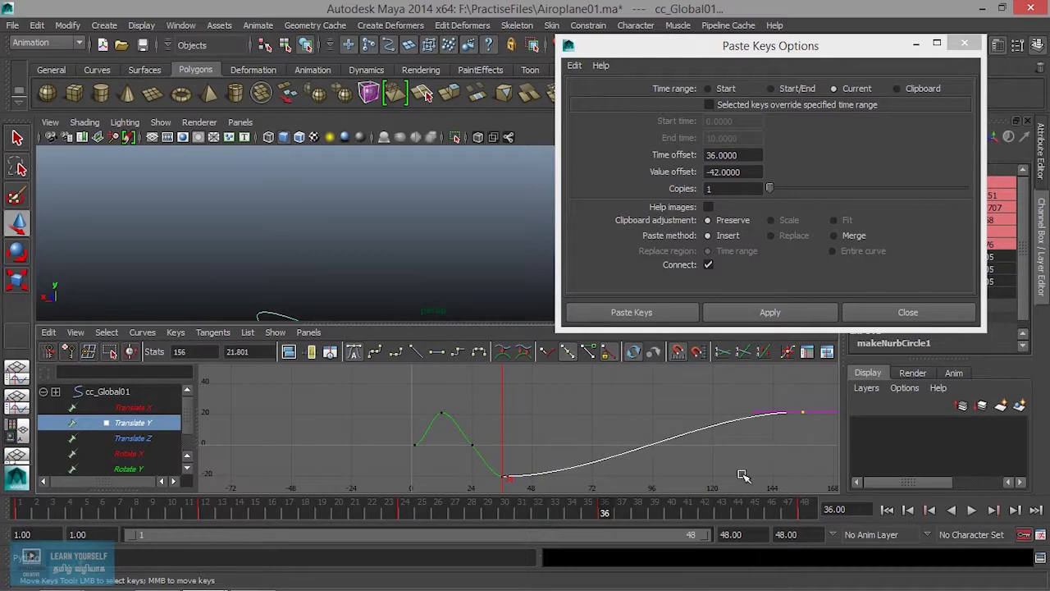
pyautogui.hotkey('ctrl', 'c')
pyautogui.moveTo(703, 511); pyautogui.dragTo(692, 515)
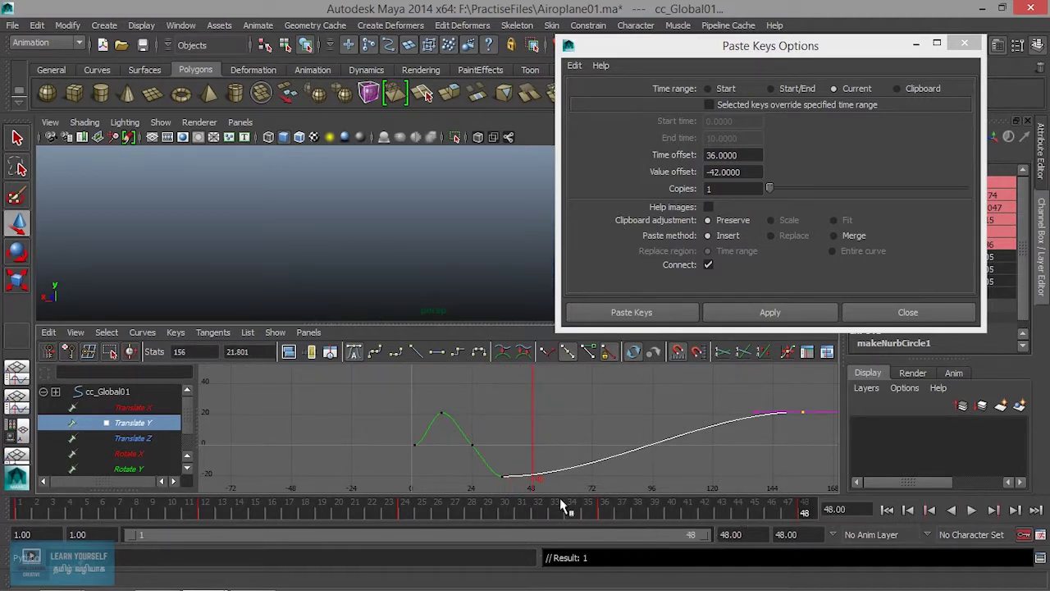
pyautogui.hotkey('alt', 'v')
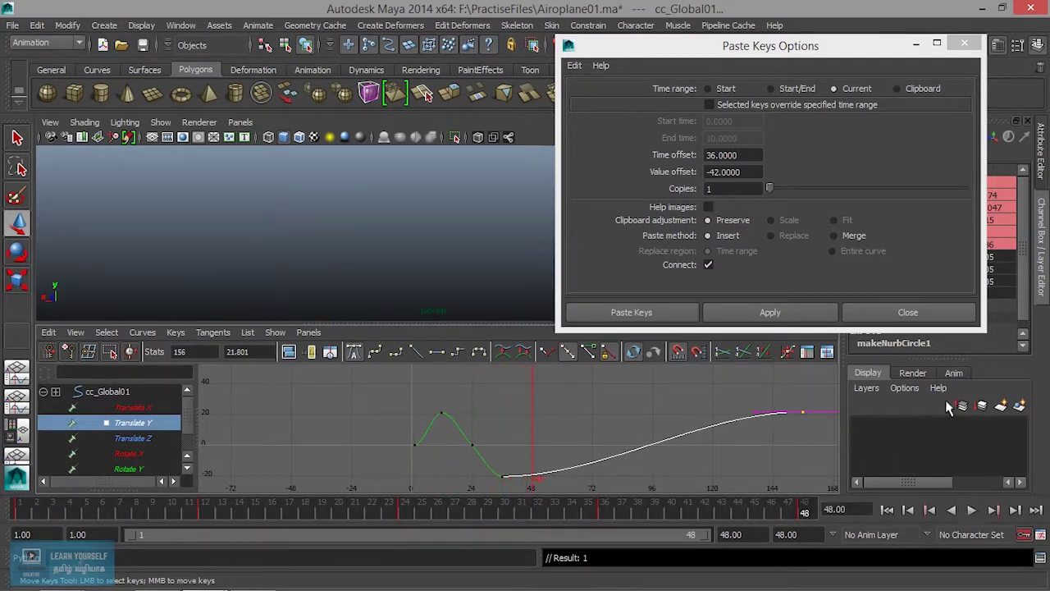
pyautogui.click(964, 45)
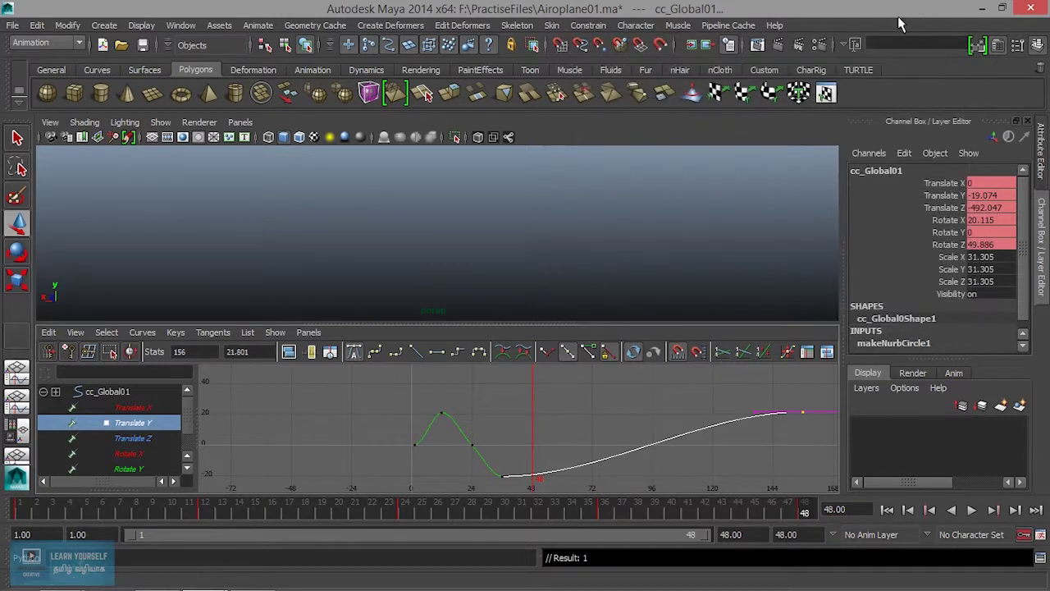
pyautogui.click(598, 513)
pyautogui.moveTo(598, 513); pyautogui.dragTo(605, 514)
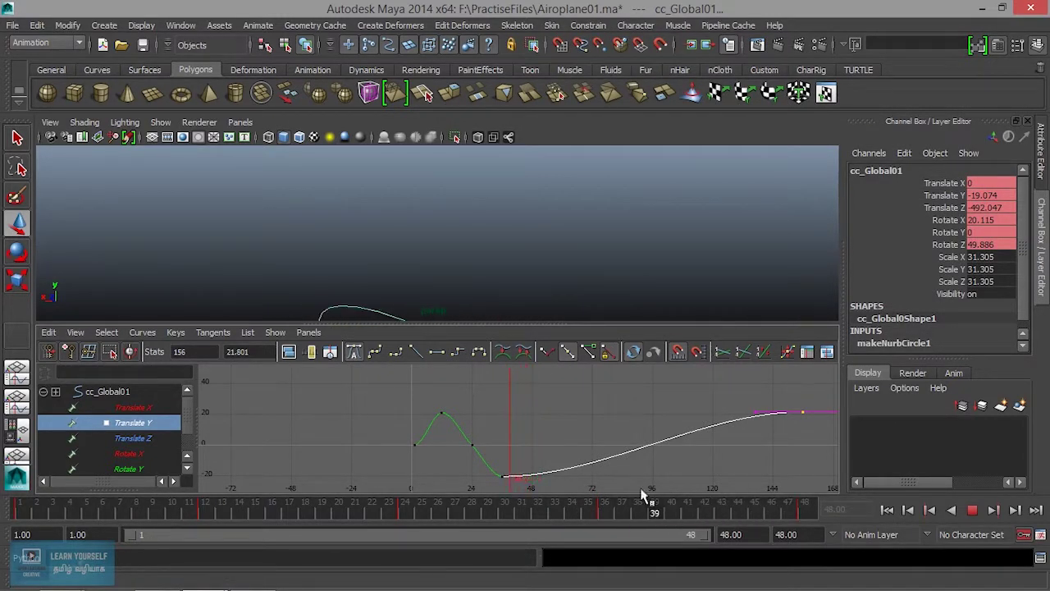
pyautogui.press('f')
pyautogui.press('space')
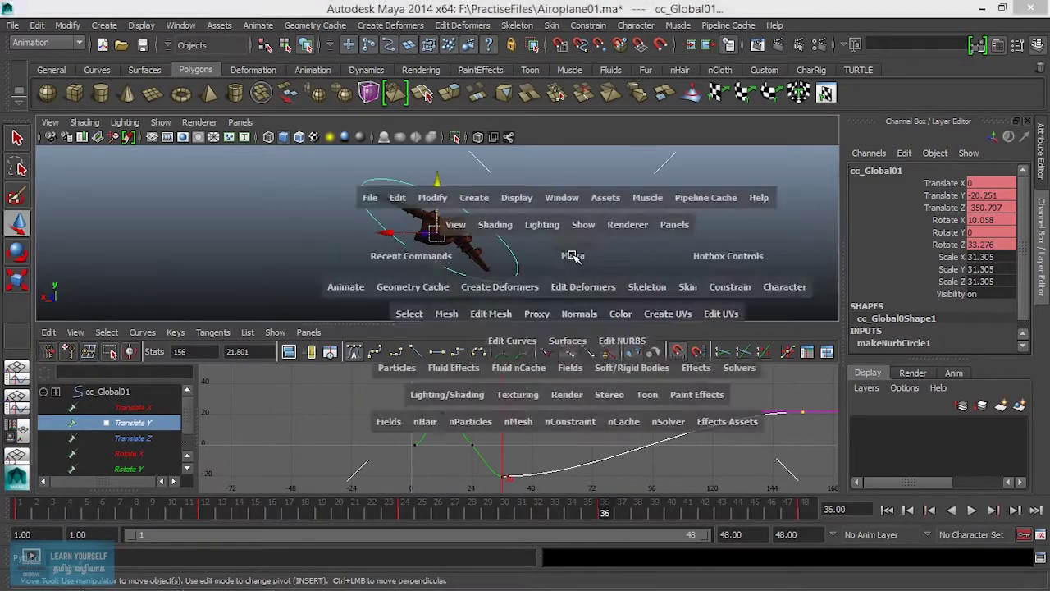
pyautogui.hotkey('alt', 'v')
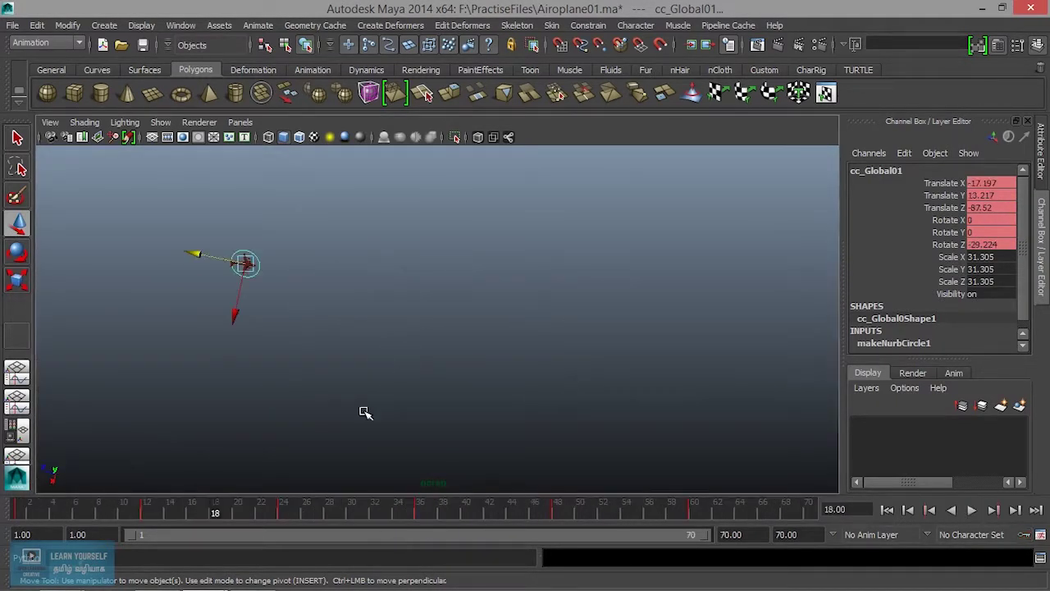
pyautogui.hotkey('alt', 'v')
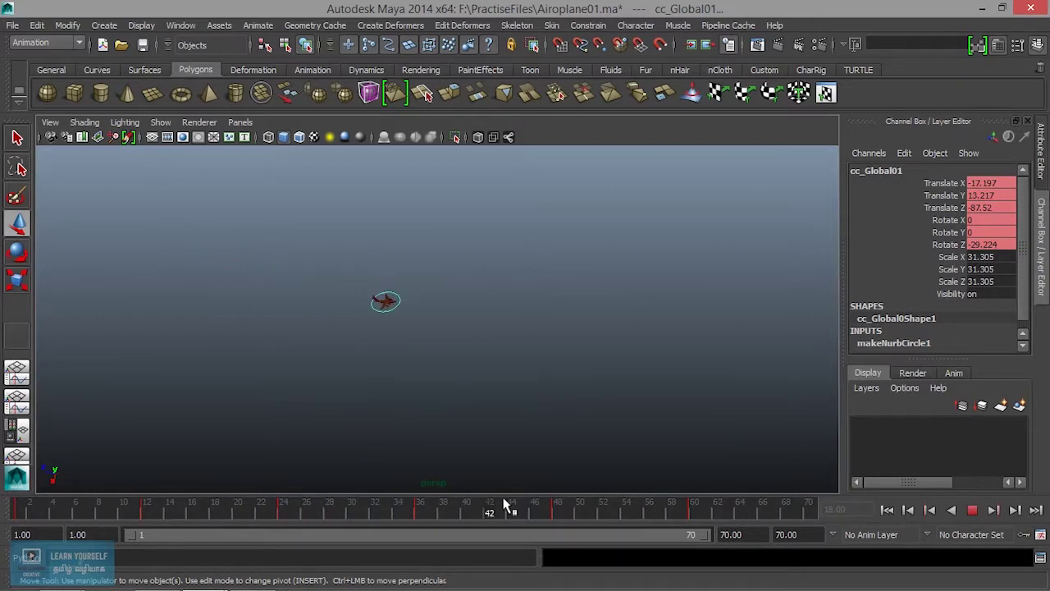
pyautogui.hotkey('alt', 'v')
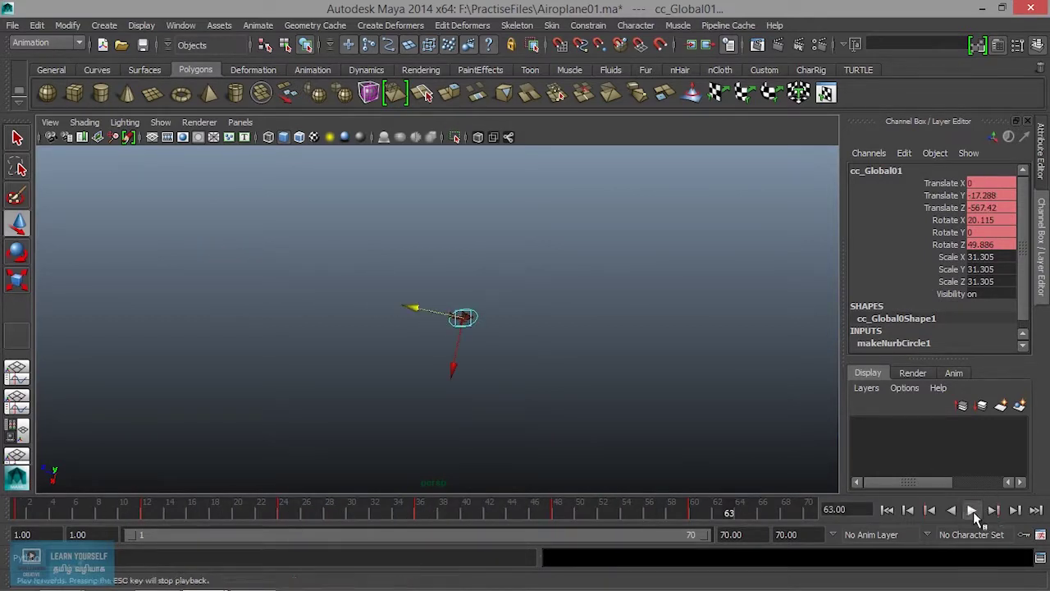
pyautogui.click(973, 509)
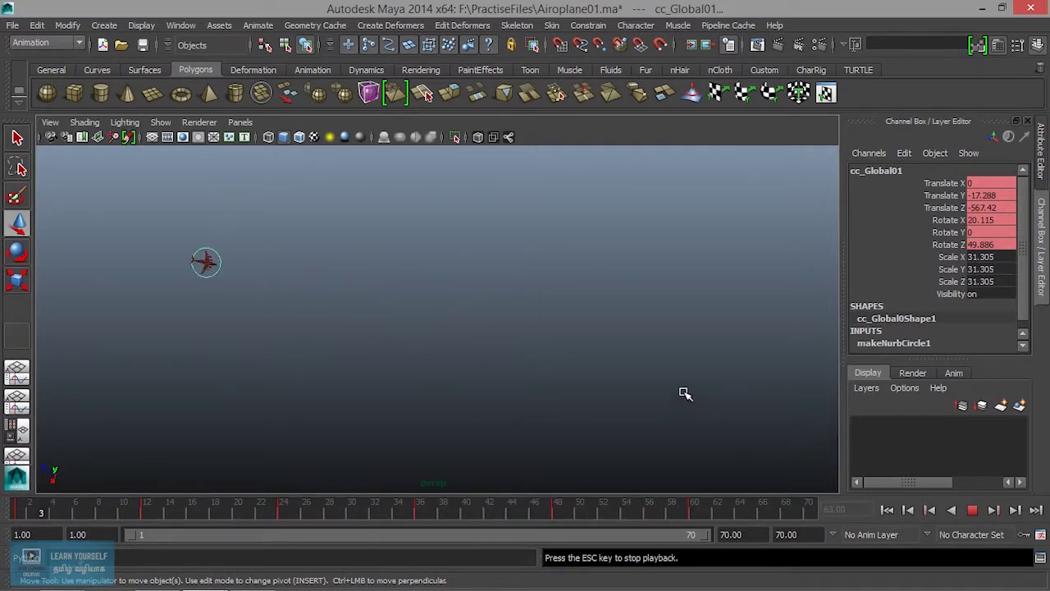
pyautogui.click(441, 306)
pyautogui.moveTo(32, 509)
pyautogui.mouseDown()
pyautogui.moveTo(43, 511)
pyautogui.moveTo(20, 512)
pyautogui.mouseUp()
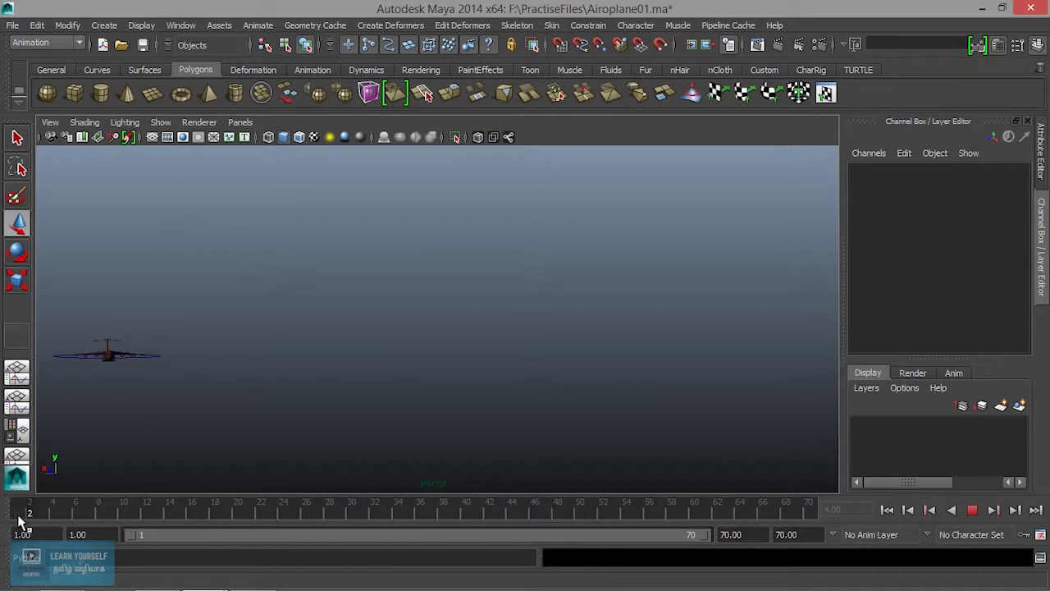
pyautogui.click(973, 510)
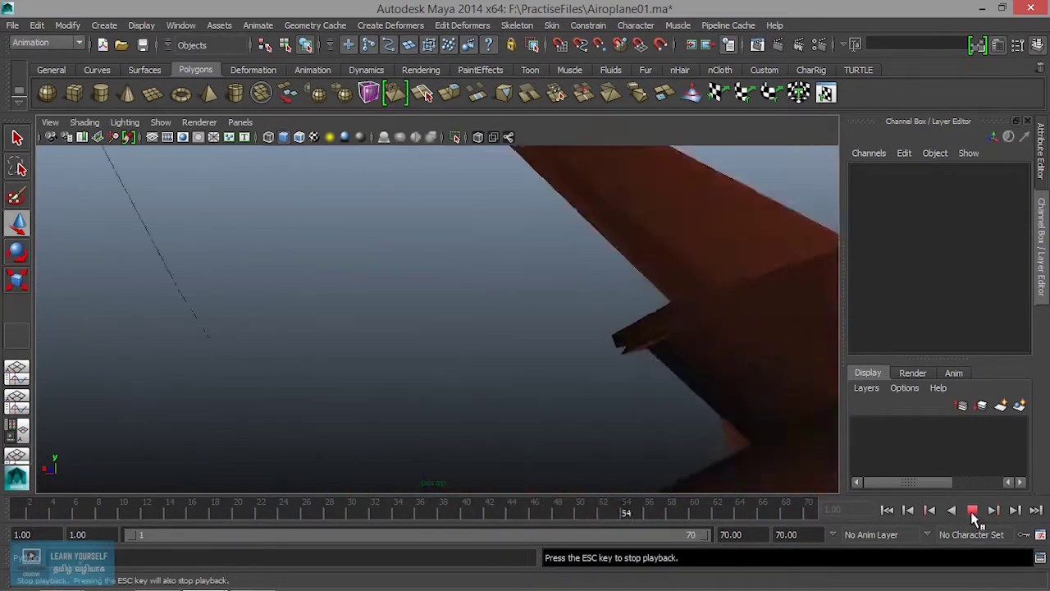
pyautogui.click(973, 510)
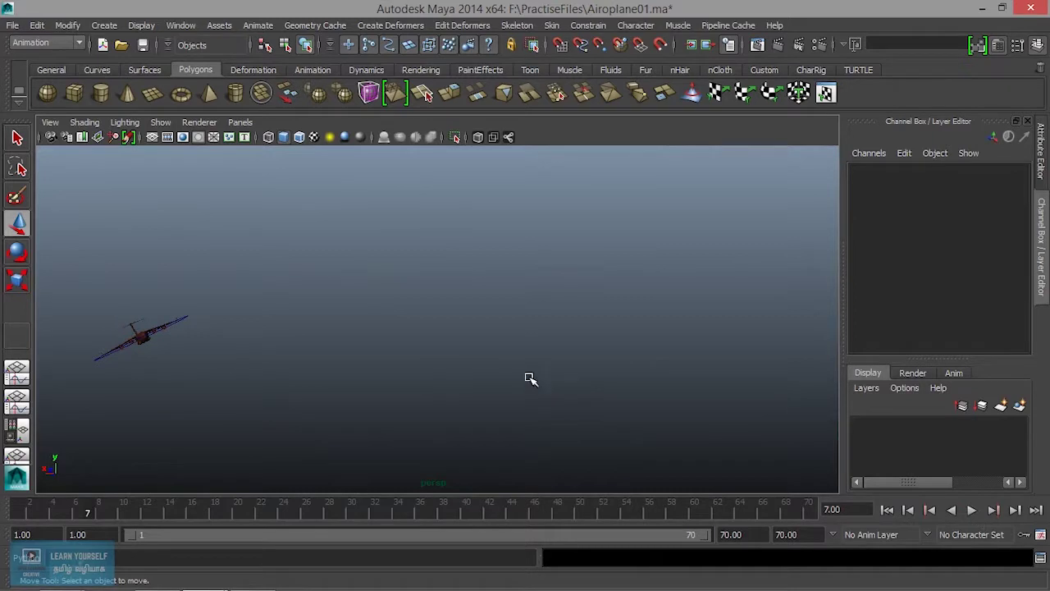
pyautogui.press('space')
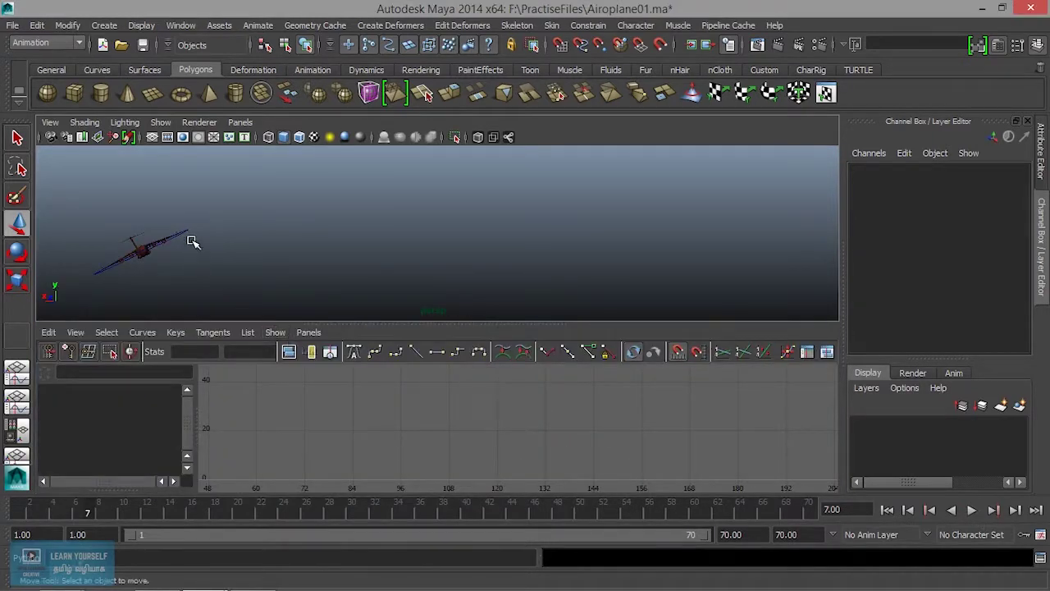
# Frame cc_Global01's Translate Y curve, lower its early peak key, and play back to check.
pyautogui.click(188, 235)
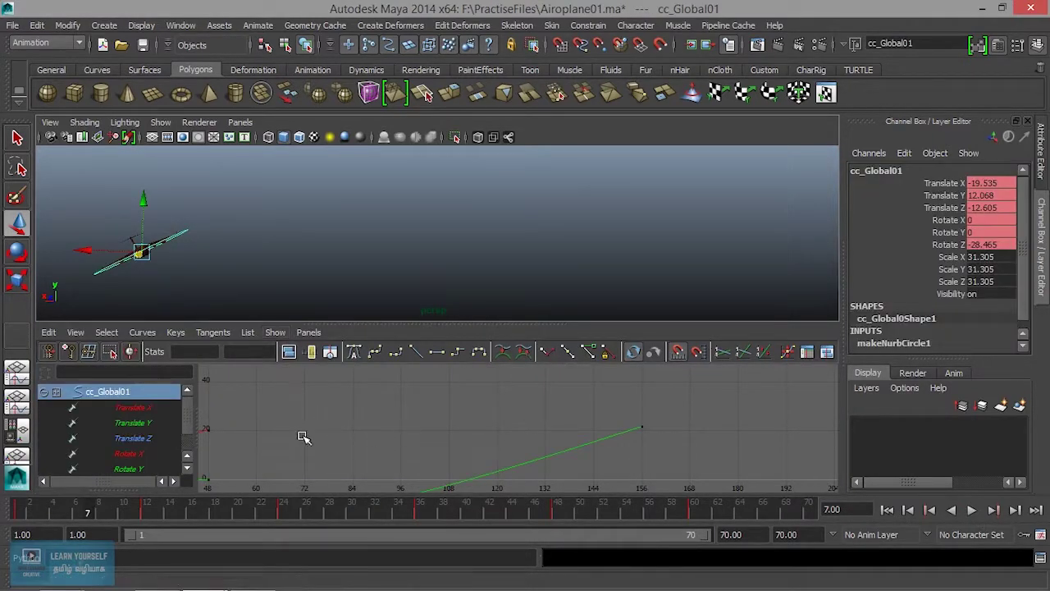
pyautogui.click(151, 425)
pyautogui.press('f')
pyautogui.moveTo(273, 376); pyautogui.dragTo(323, 415)
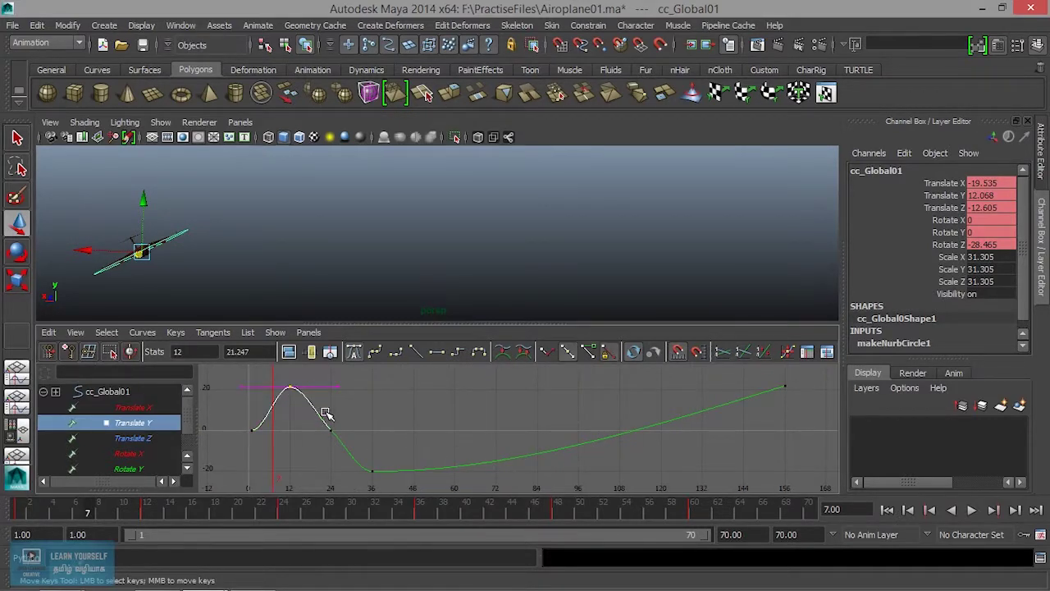
pyautogui.moveTo(284, 395); pyautogui.dragTo(286, 422, button='middle')
pyautogui.moveTo(275, 523)
pyautogui.mouseDown()
pyautogui.moveTo(98, 502)
pyautogui.moveTo(53, 508)
pyautogui.mouseUp()
pyautogui.click(972, 510)
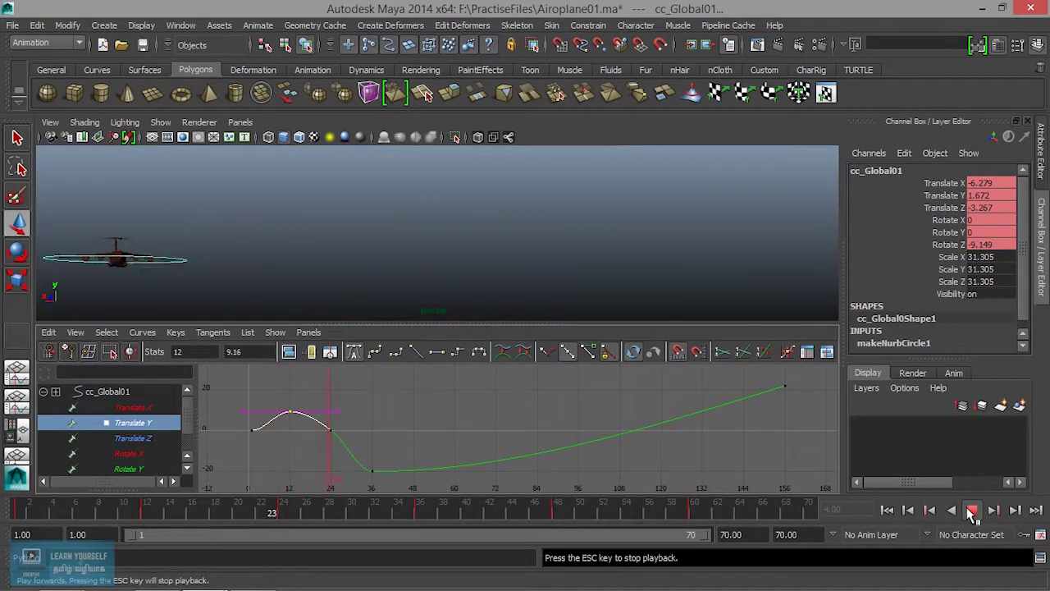
pyautogui.click(971, 509)
# Nudge the peak lower and reshape the tangents to smooth the drop toward frame 36.
pyautogui.moveTo(313, 428); pyautogui.dragTo(307, 428, button='middle')
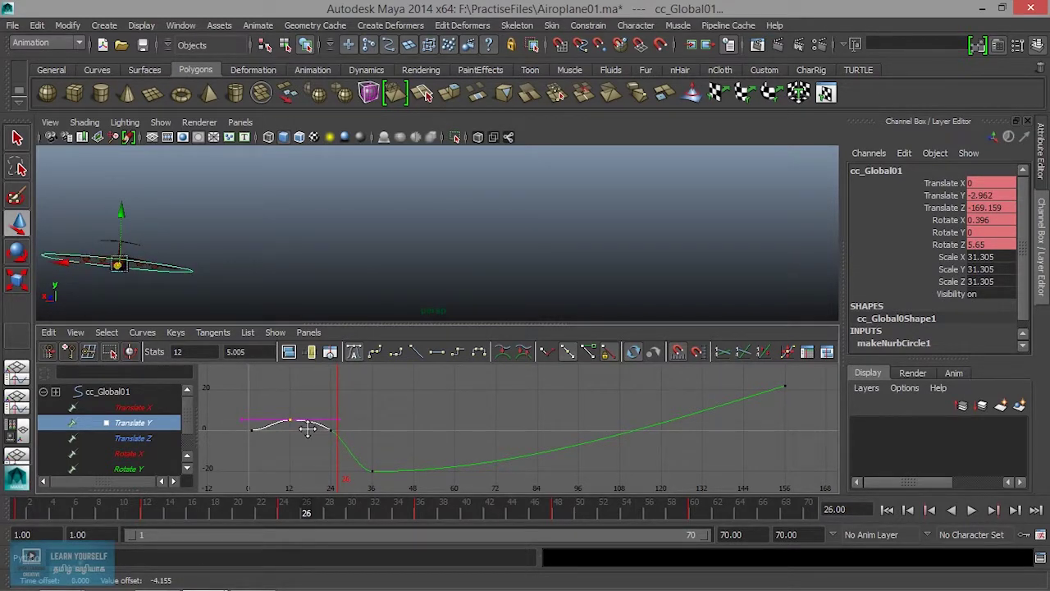
pyautogui.moveTo(313, 421); pyautogui.dragTo(319, 425)
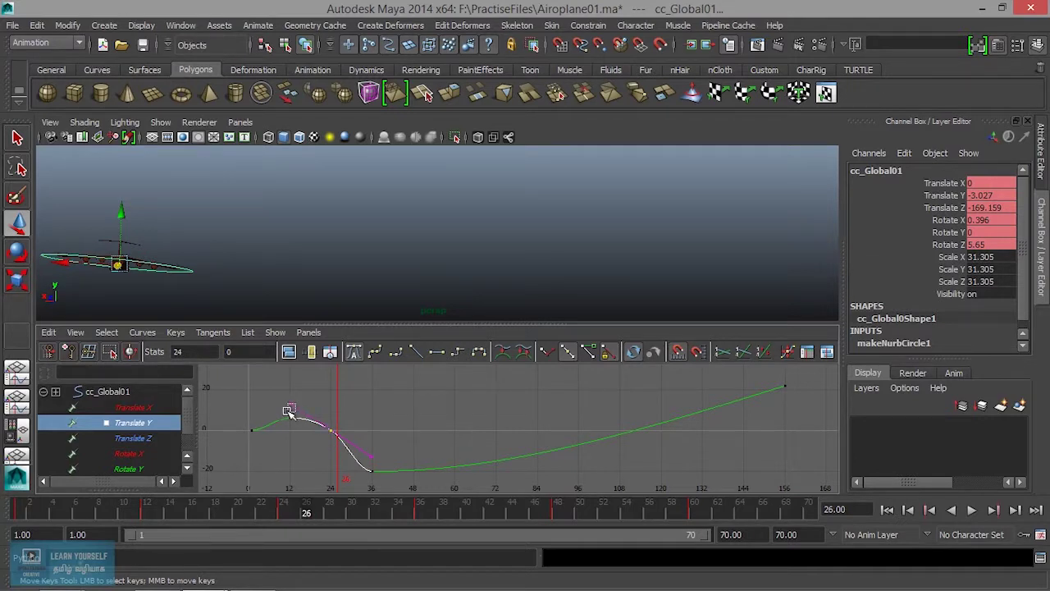
pyautogui.moveTo(287, 399); pyautogui.dragTo(281, 410, button='middle')
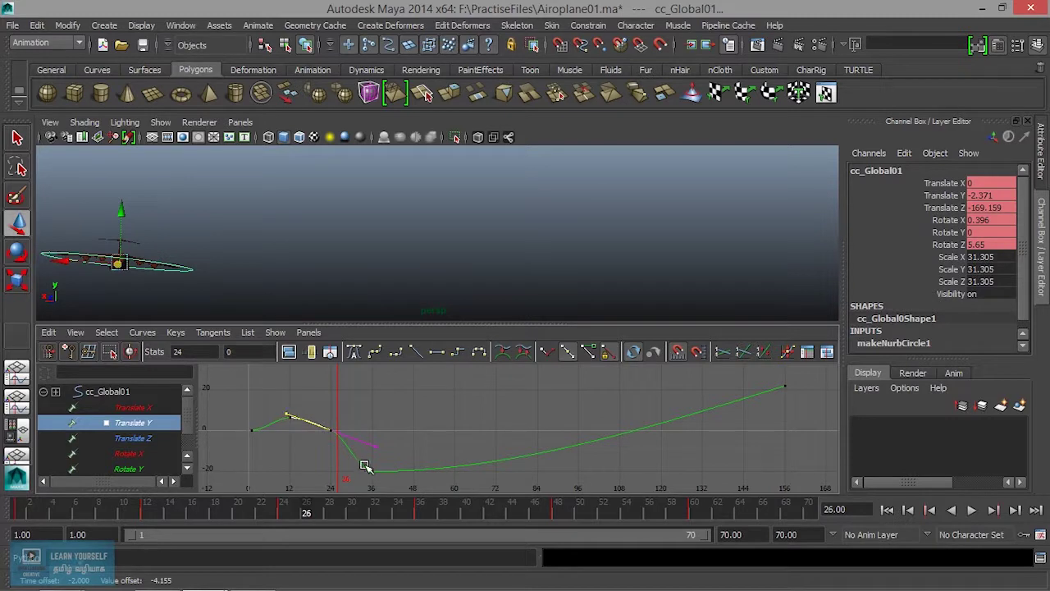
pyautogui.moveTo(344, 439); pyautogui.dragTo(335, 444, button='middle')
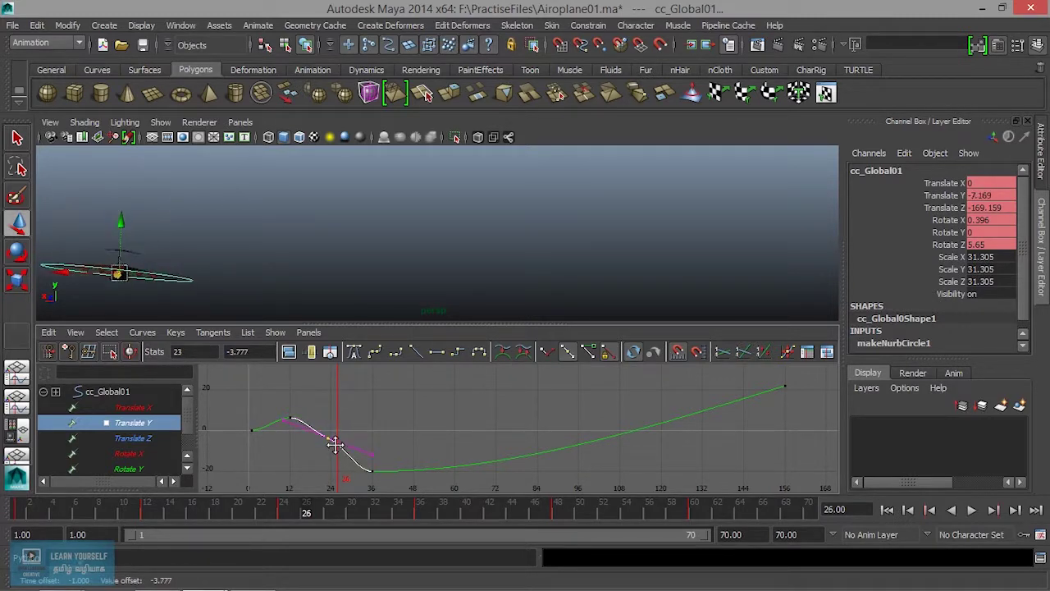
pyautogui.moveTo(379, 456); pyautogui.dragTo(377, 457)
pyautogui.moveTo(361, 449); pyautogui.dragTo(363, 466, button='middle')
pyautogui.click(290, 408)
pyautogui.moveTo(308, 514); pyautogui.dragTo(30, 510)
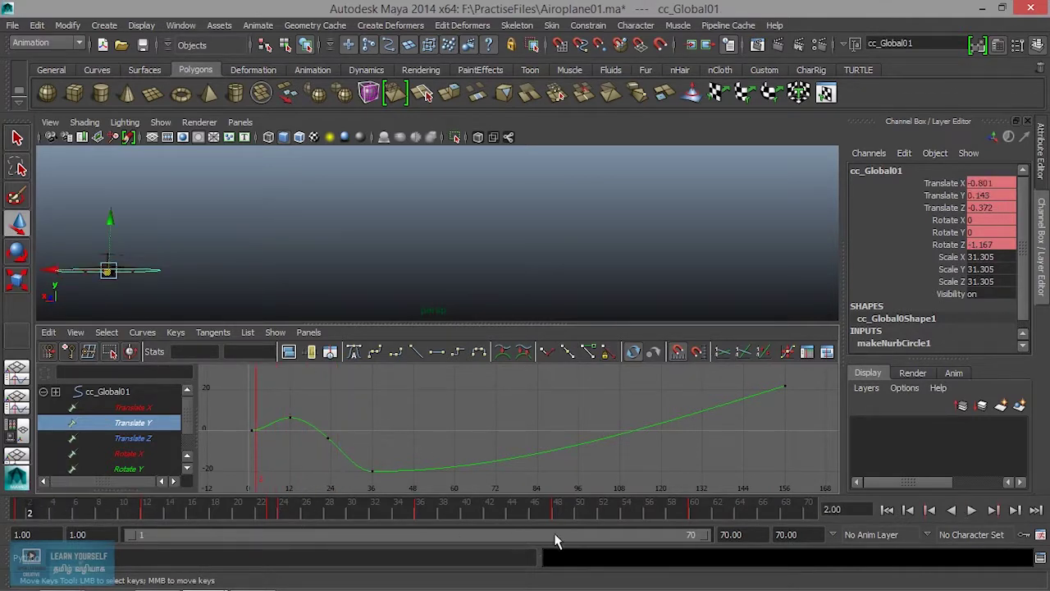
# Move the Translate Y low key from frame 36 to 37 at -17.985, then replay the flight.
pyautogui.click(972, 510)
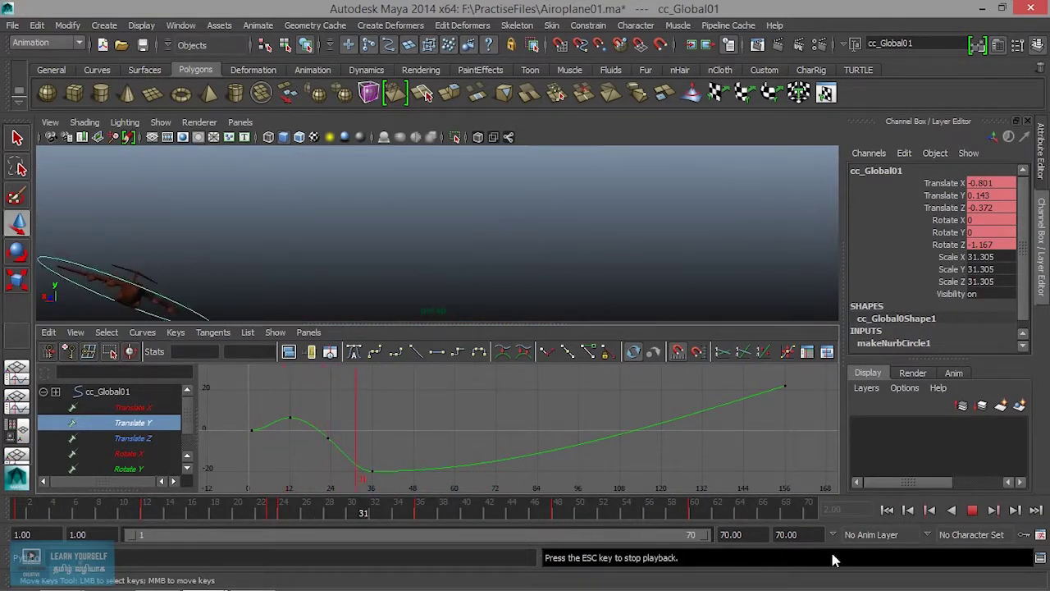
pyautogui.click(973, 510)
pyautogui.moveTo(331, 447); pyautogui.dragTo(398, 497)
pyautogui.moveTo(394, 476); pyautogui.dragTo(396, 466, button='middle')
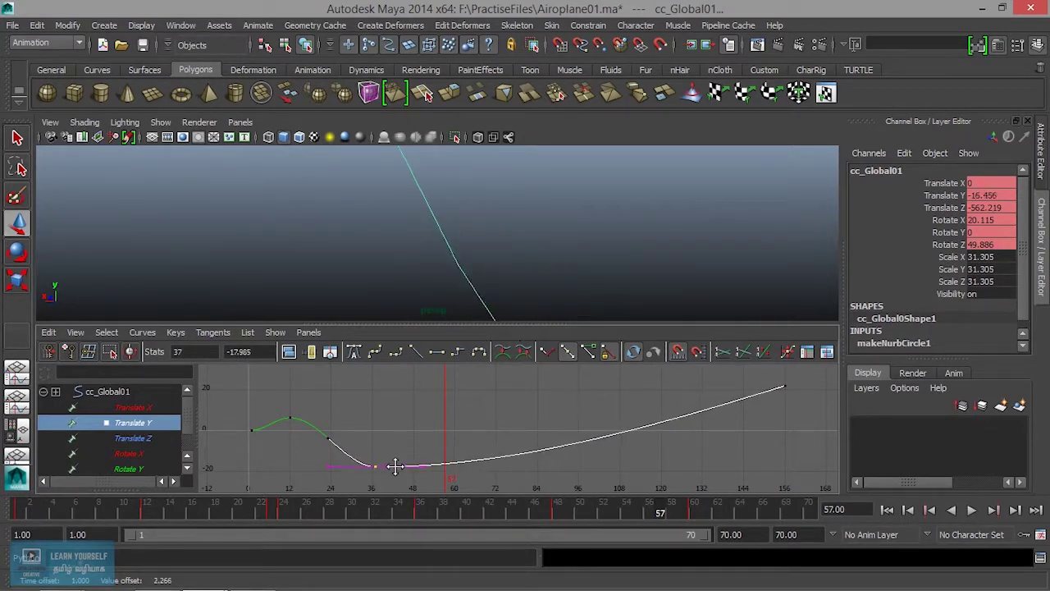
pyautogui.hotkey('alt', 'v')
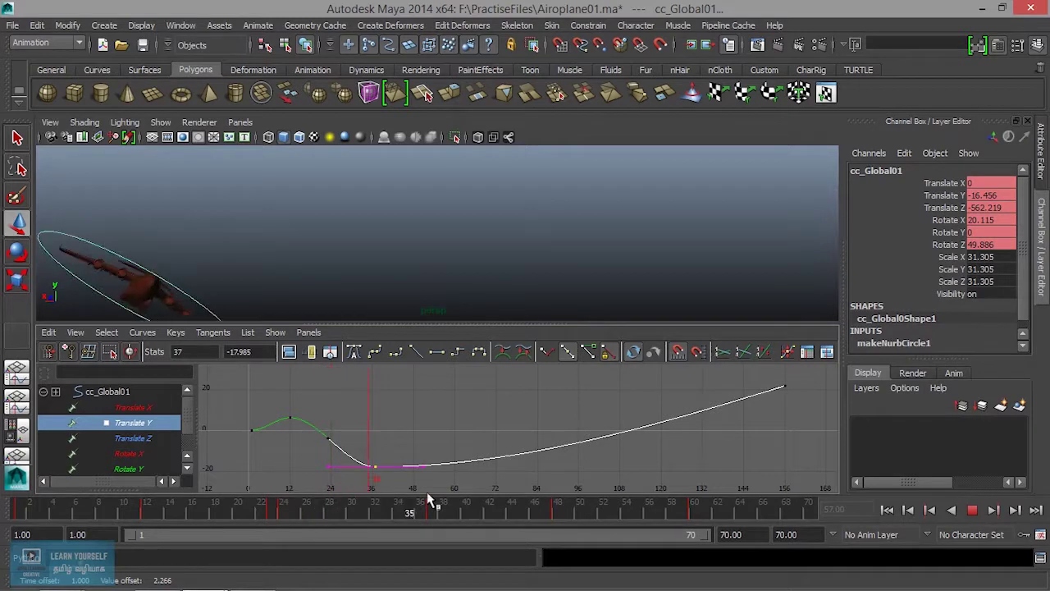
pyautogui.click(929, 509)
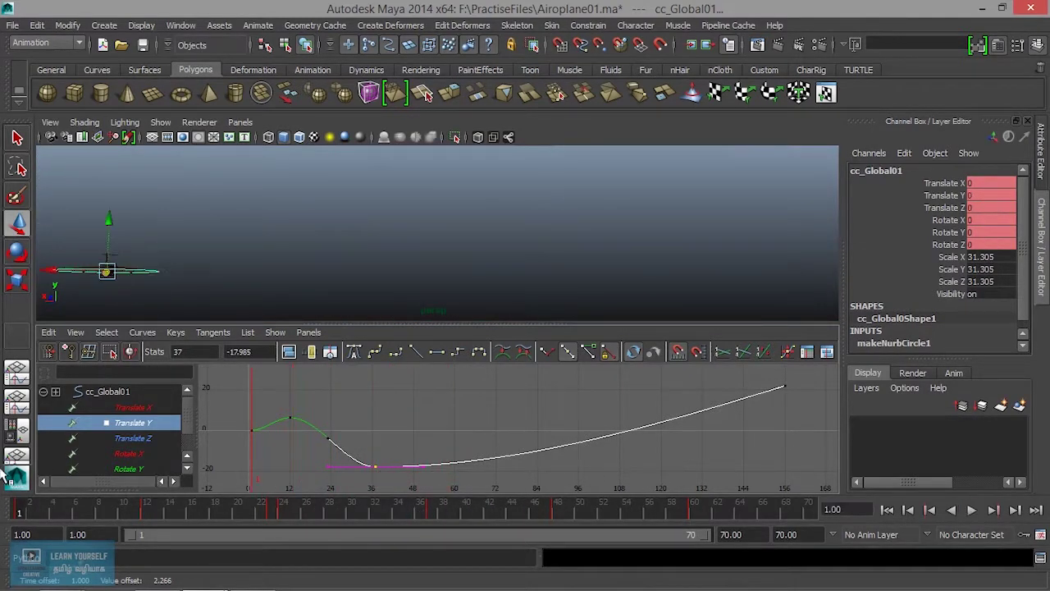
pyautogui.click(971, 510)
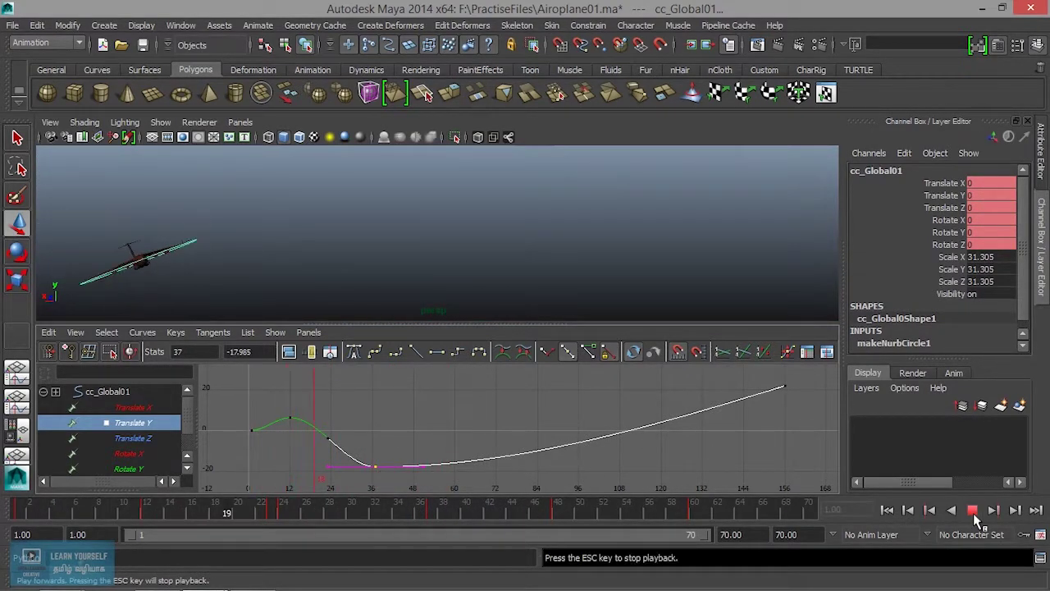